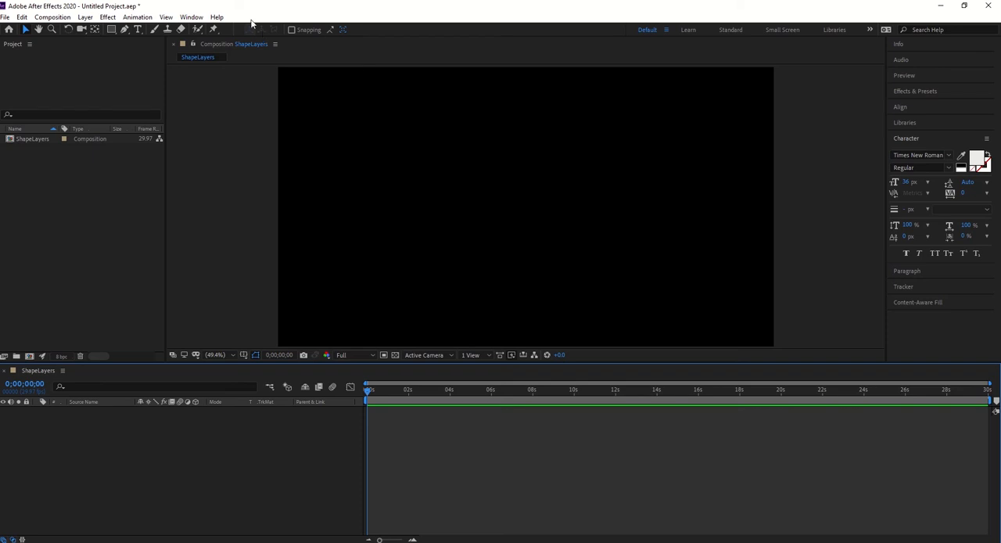
{"action": "left_click", "coordinate": [81, 19]}
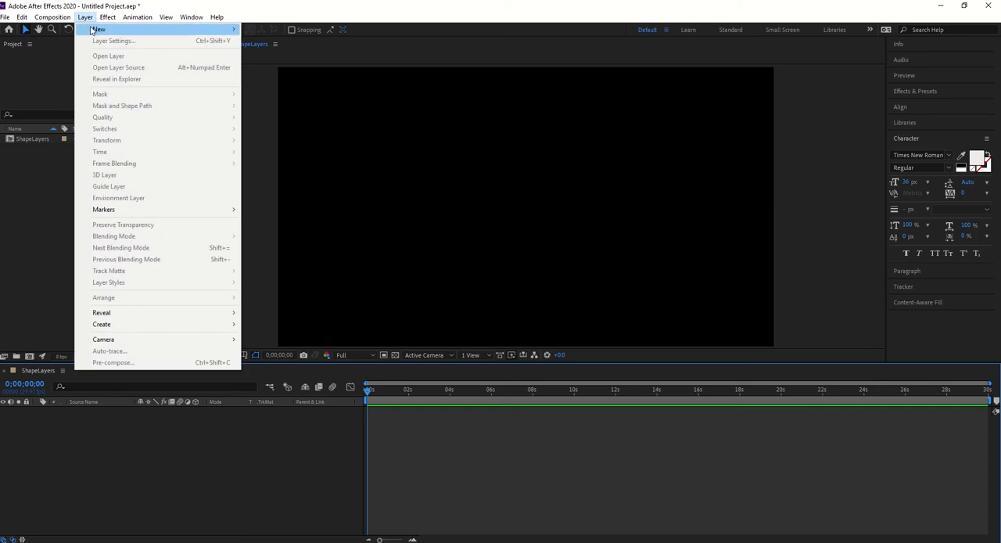
{"action": "mouse_move", "coordinate": [94, 30]}
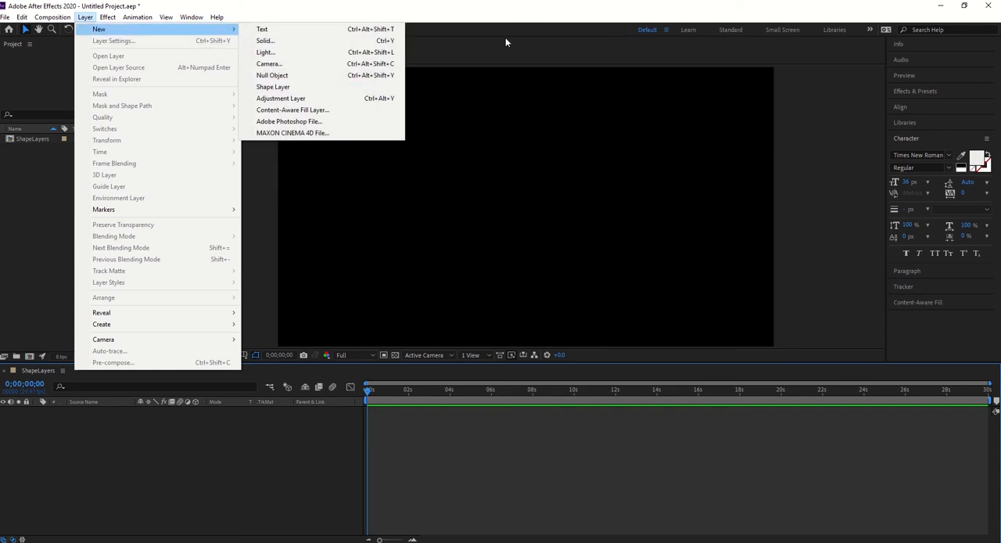
{"action": "left_click", "coordinate": [487, 18]}
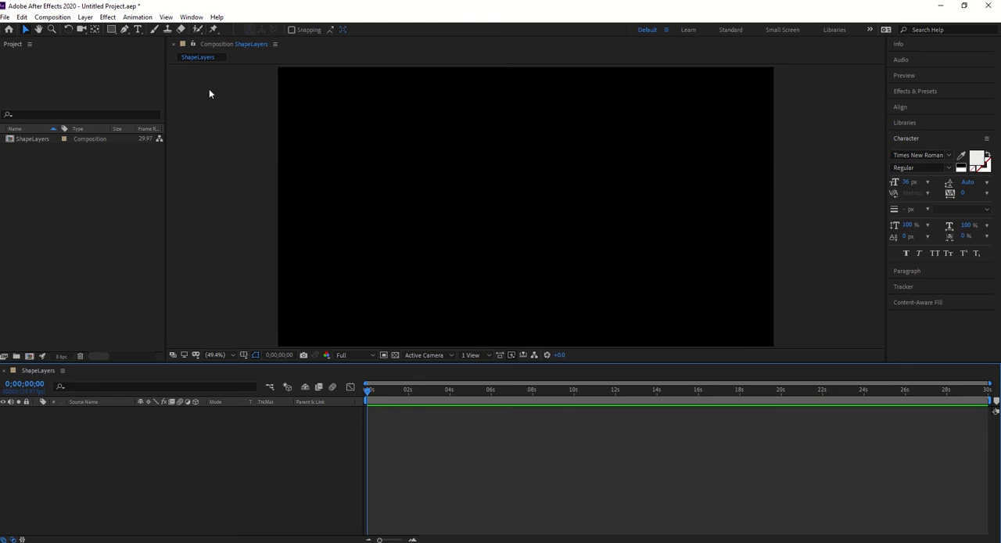
Draw a red rectangle with the Rectangle tool, about 626 by 464 px, in the composition's upper-left area.
{"action": "left_click", "coordinate": [112, 29]}
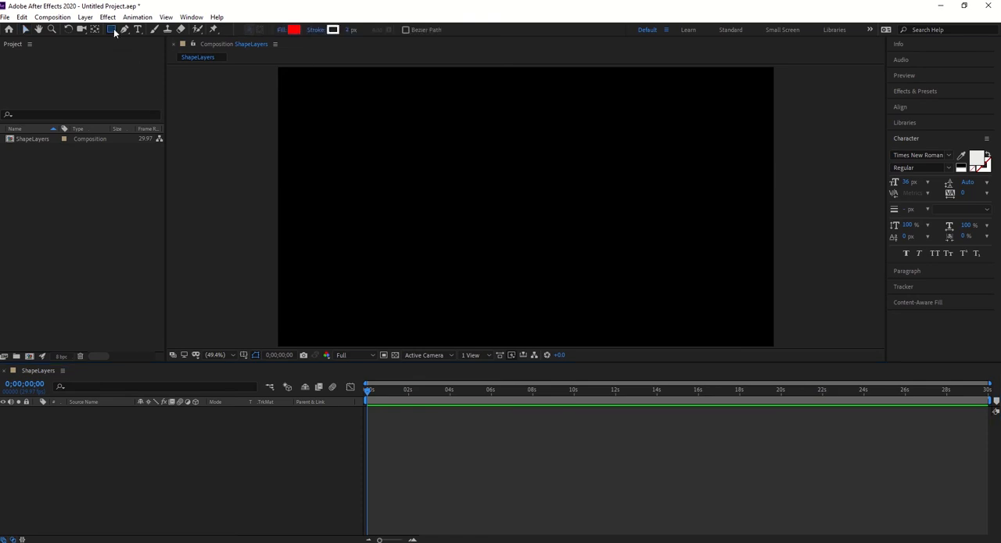
{"action": "left_click", "coordinate": [123, 29]}
{"action": "left_click", "coordinate": [113, 32]}
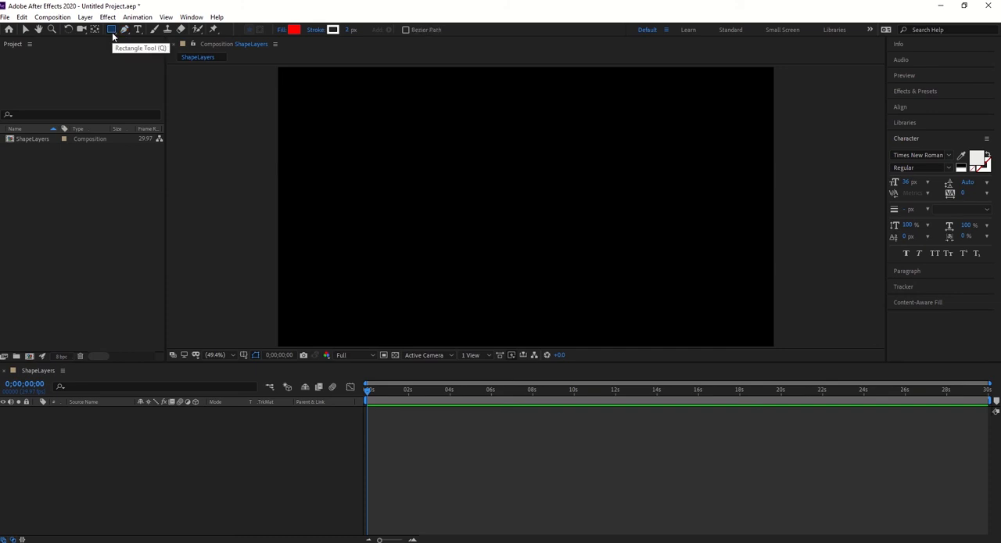
{"action": "left_click", "coordinate": [113, 32]}
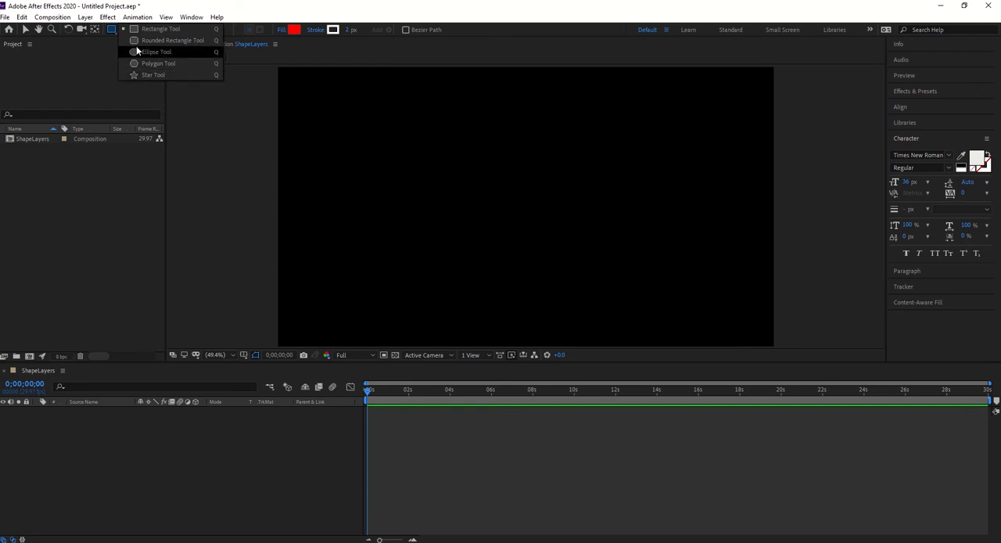
{"action": "left_click", "coordinate": [156, 28]}
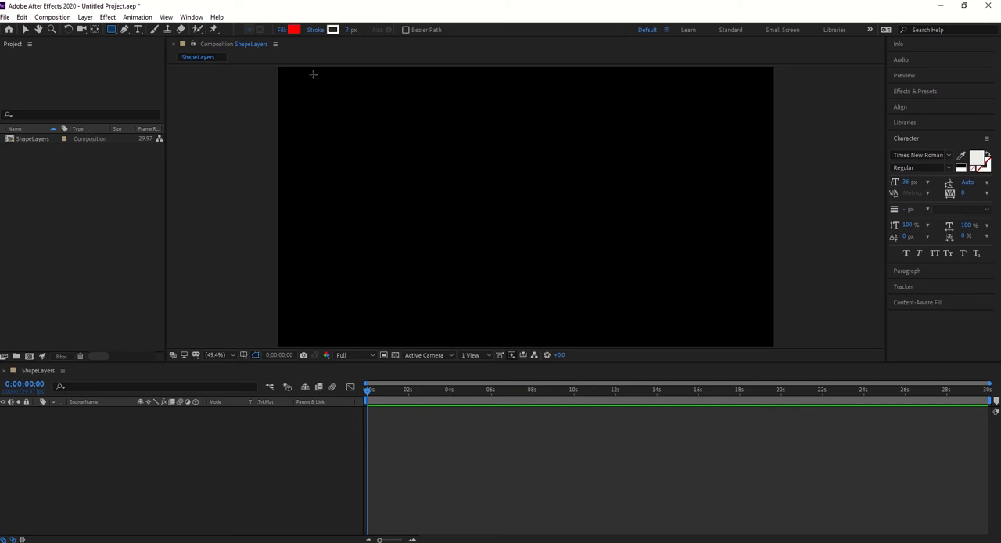
{"action": "mouse_move", "coordinate": [313, 75]}
{"action": "left_mouse_down"}
{"action": "mouse_move", "coordinate": [362, 144]}
{"action": "mouse_move", "coordinate": [476, 195]}
{"action": "left_mouse_up"}
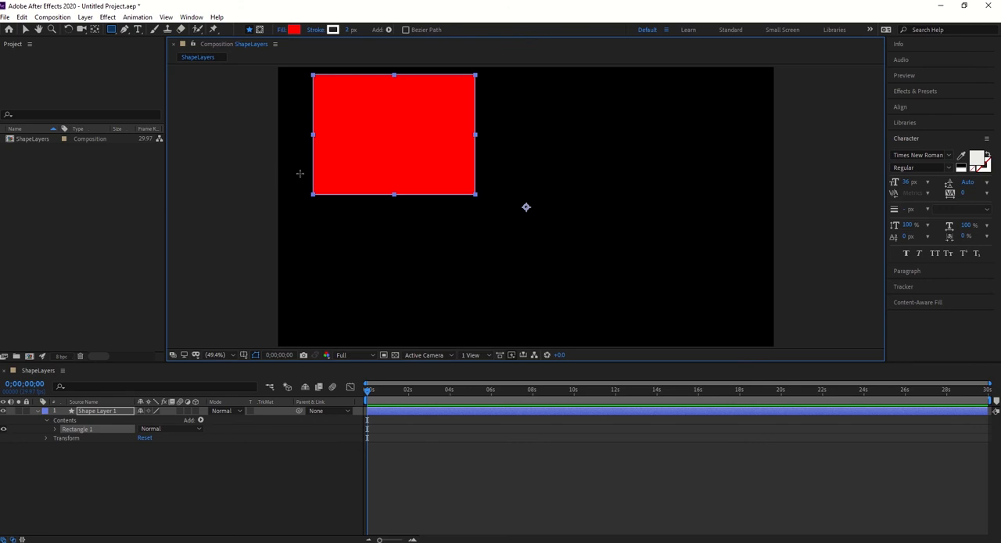
Move the red rectangle around the composition, finishing by centering it in the view.
{"action": "left_click", "coordinate": [25, 29]}
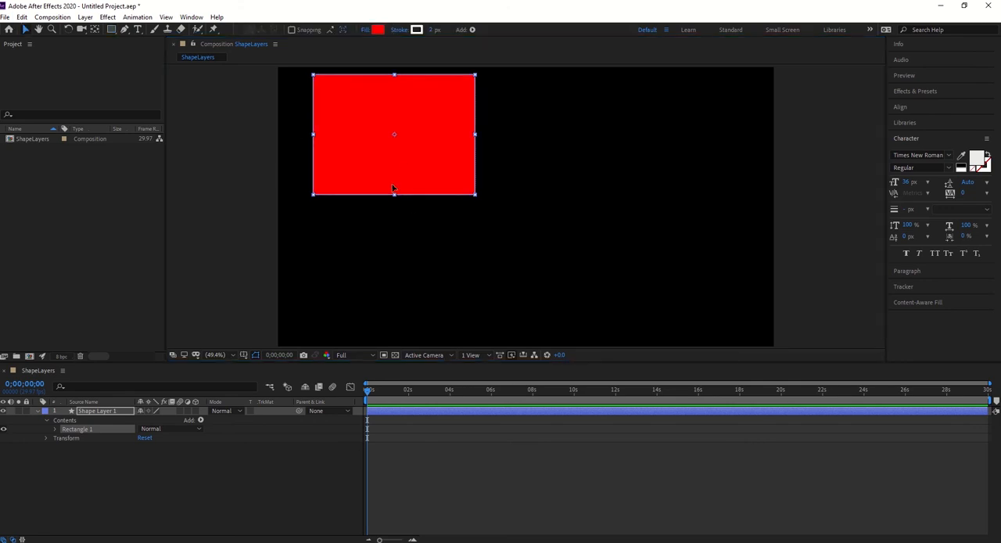
{"action": "left_click_drag", "start_coordinate": [393, 187], "coordinate": [655, 293]}
{"action": "left_click_drag", "start_coordinate": [669, 231], "coordinate": [395, 208]}
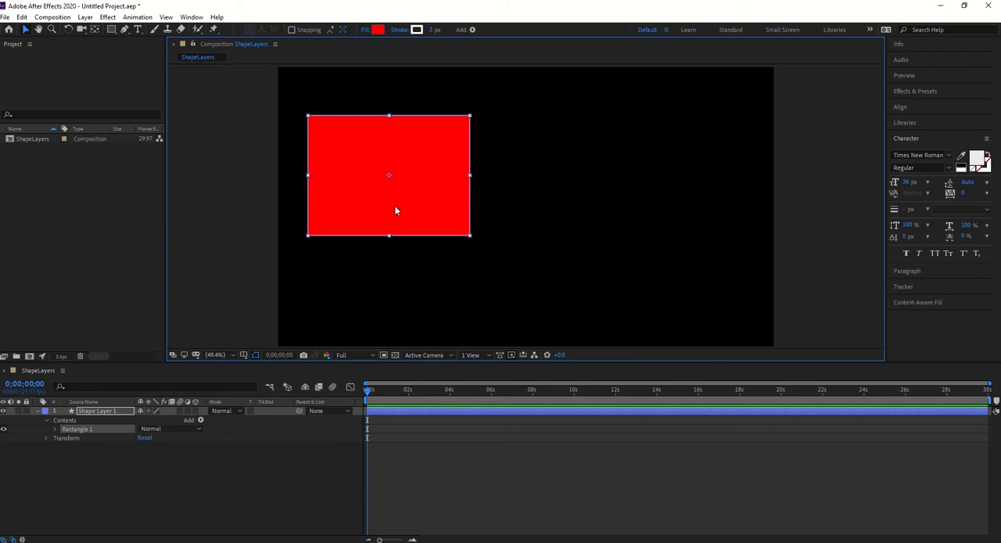
{"action": "key", "text": "ctrl+Home"}
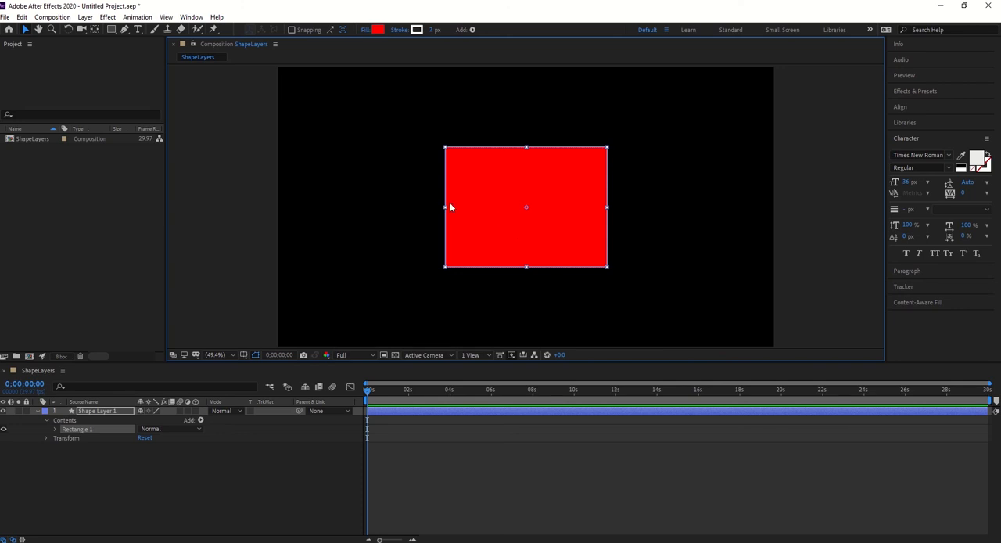
{"action": "left_click", "coordinate": [85, 17]}
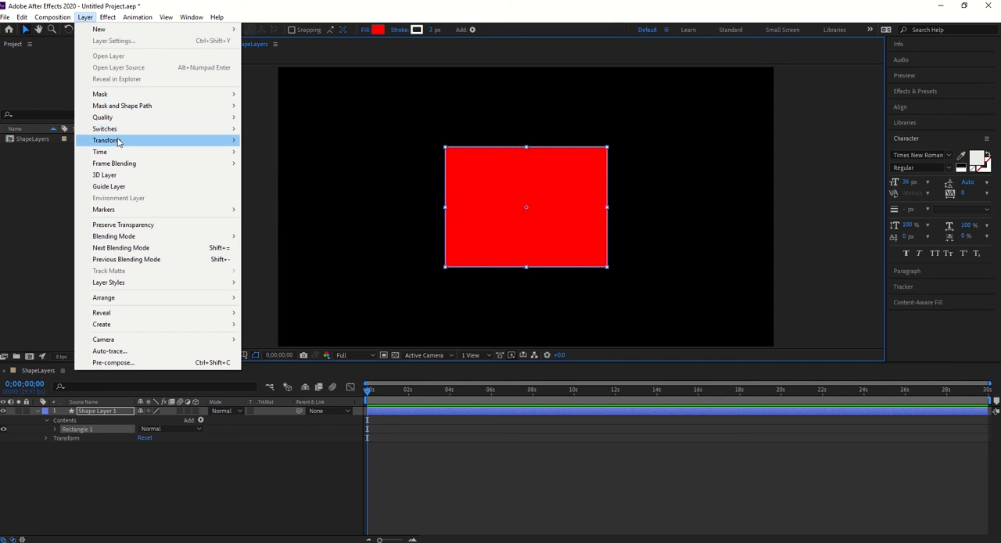
{"action": "mouse_move", "coordinate": [119, 141]}
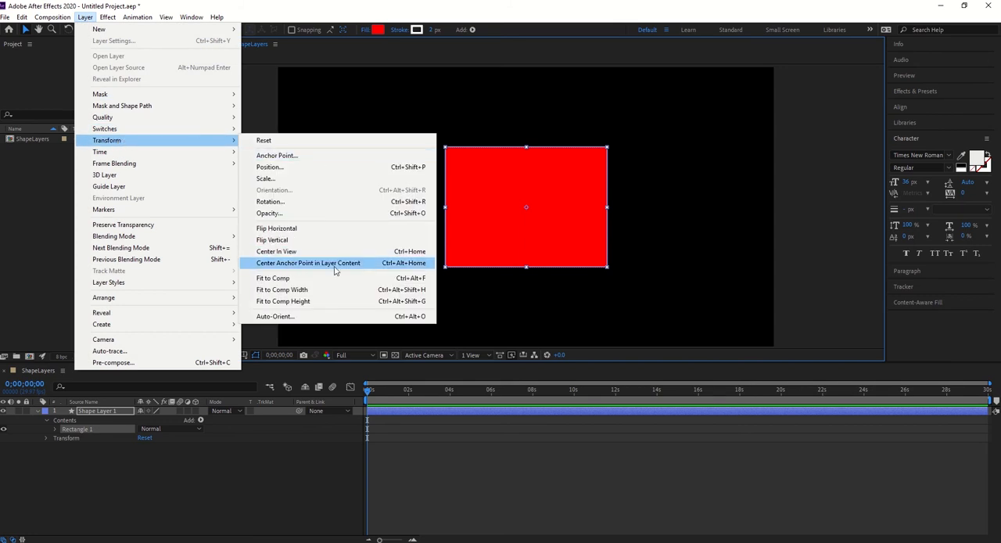
{"action": "left_click", "coordinate": [564, 245]}
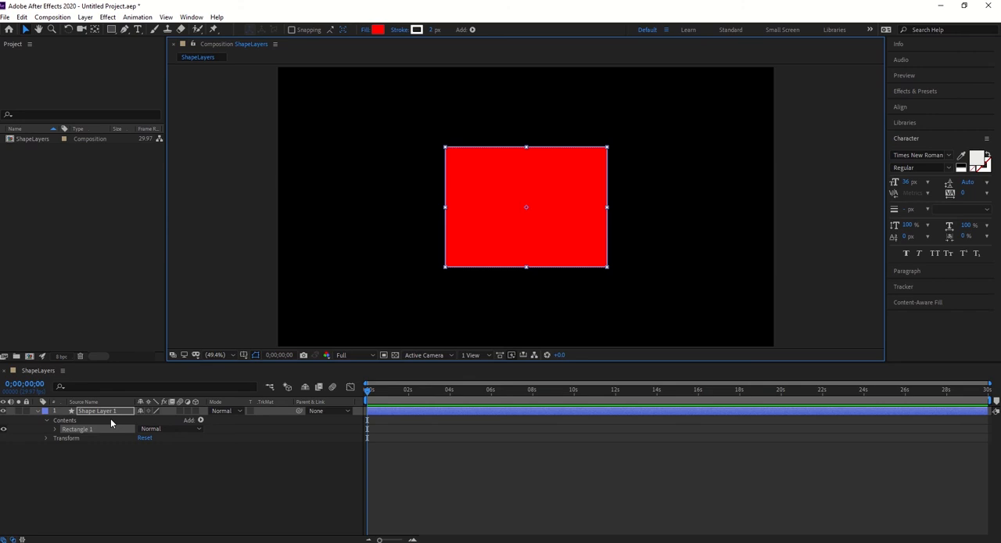
Switch on the Windows Magnifier and enlarge the screen to 200%, with its control window clear of the layer list.
{"action": "key", "text": "super"}
{"action": "type", "text": "mag"}
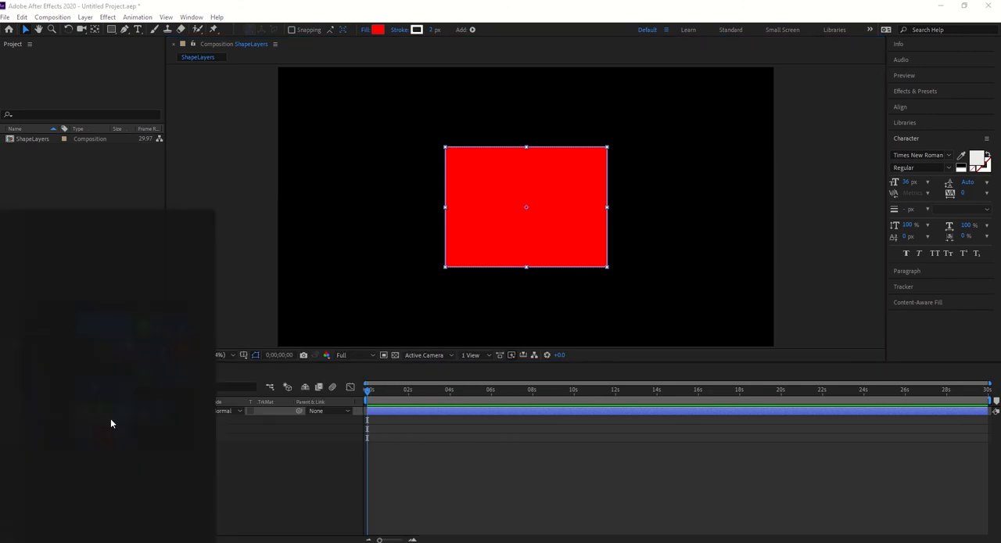
{"action": "key", "text": "Return"}
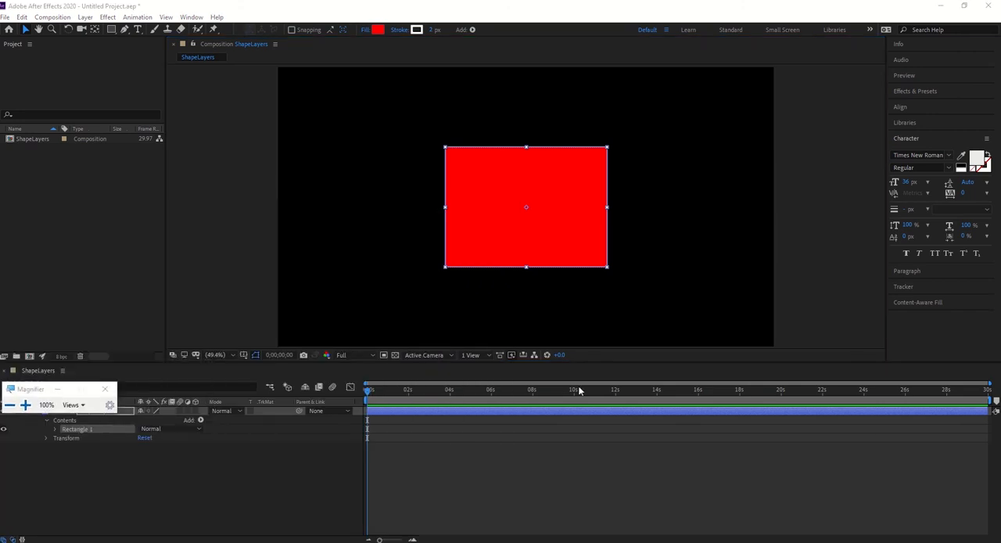
{"action": "left_click", "coordinate": [23, 406]}
{"action": "left_click_drag", "start_coordinate": [49, 380], "coordinate": [903, 318]}
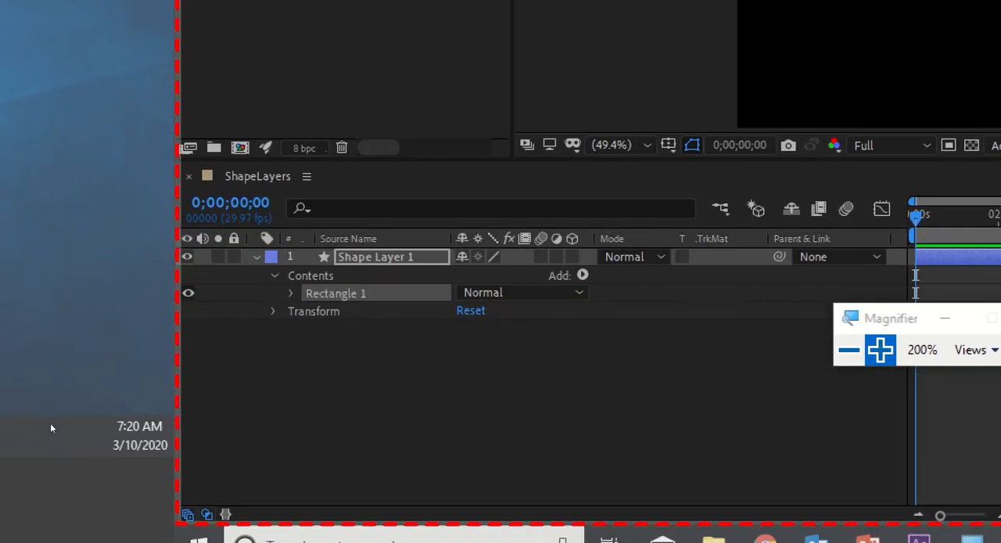
Examine the shape layer's Contents and Transform groups, including the rectangle's path, stroke, fill and own transform.
{"action": "left_click", "coordinate": [44, 417]}
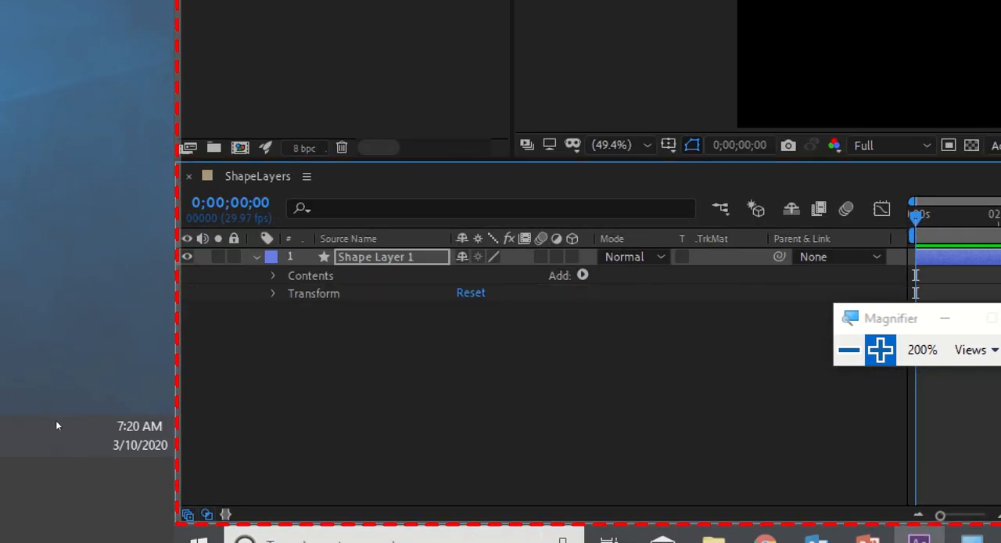
{"action": "left_click", "coordinate": [60, 430]}
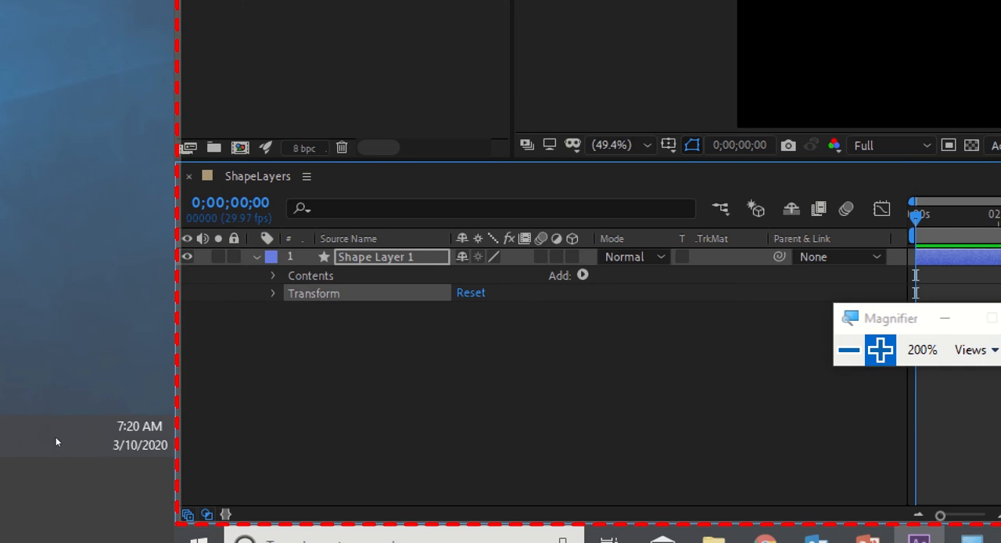
{"action": "left_click", "coordinate": [45, 425]}
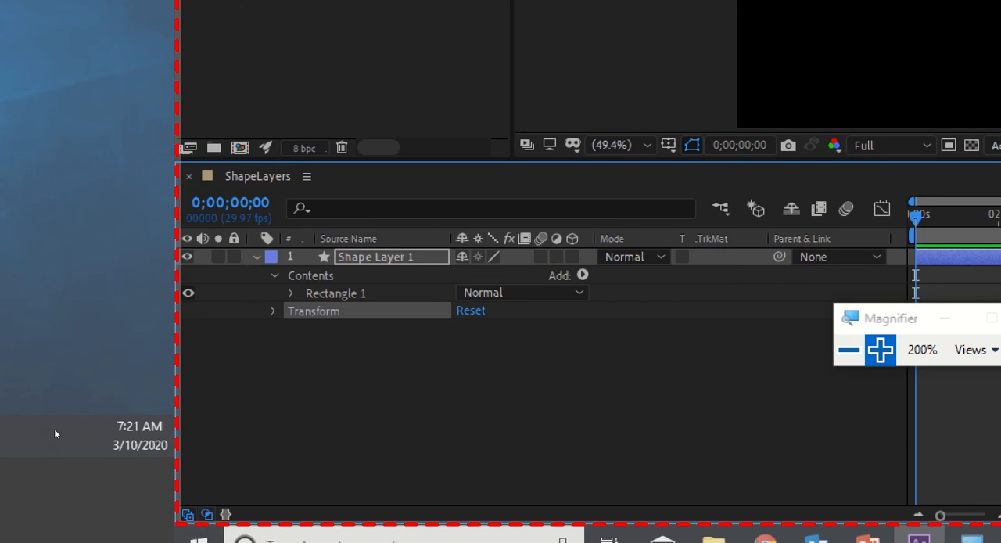
{"action": "left_click", "coordinate": [55, 434]}
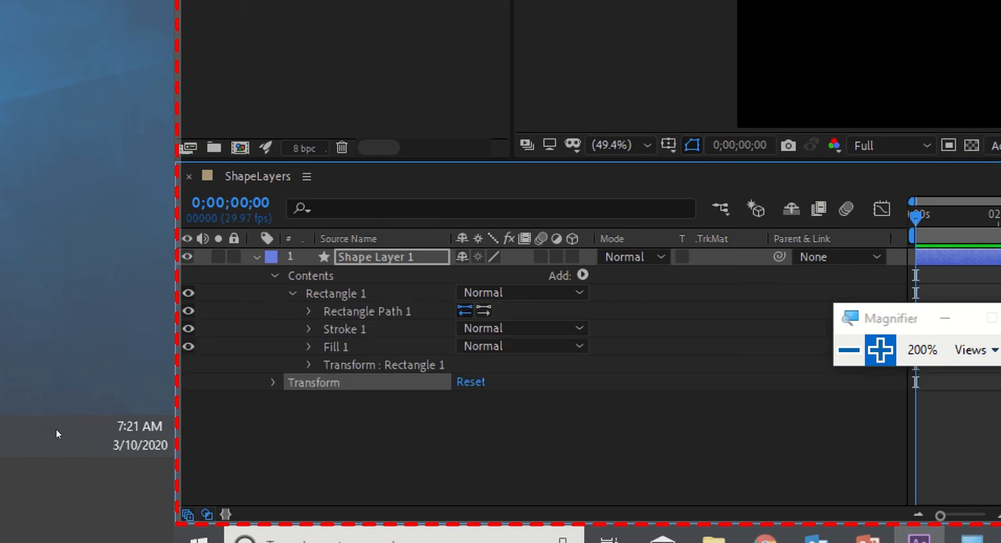
{"action": "left_click", "coordinate": [76, 440]}
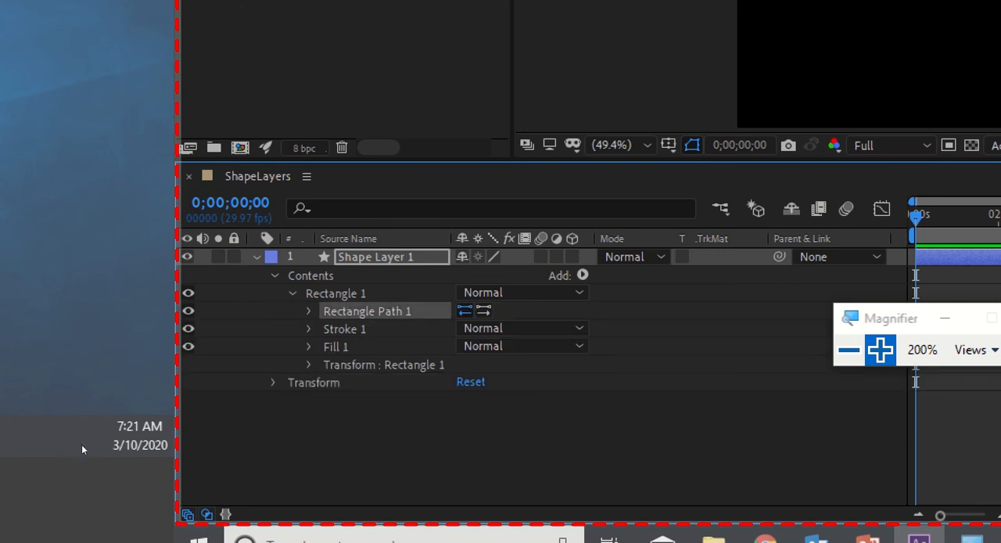
{"action": "left_click", "coordinate": [81, 449]}
{"action": "left_click", "coordinate": [79, 457]}
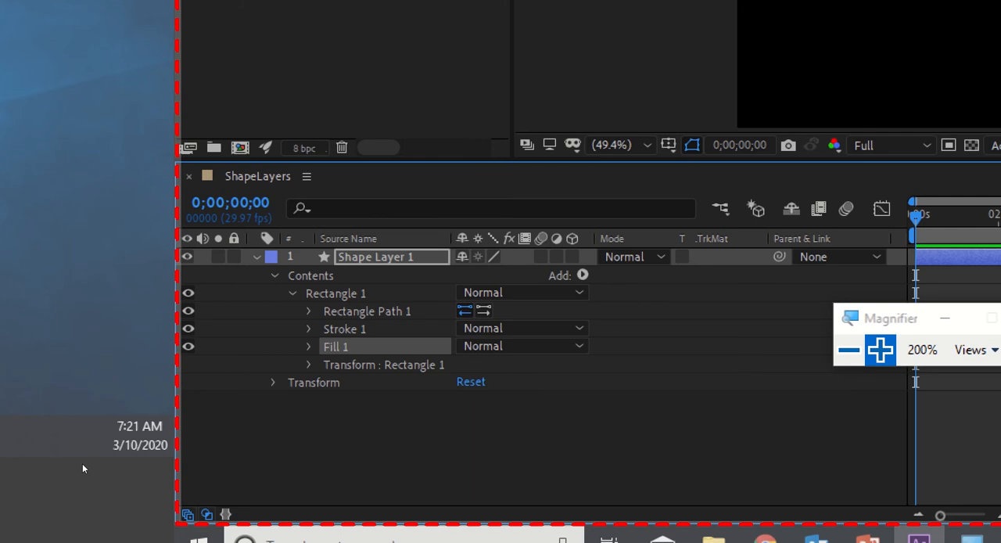
{"action": "left_click", "coordinate": [83, 467]}
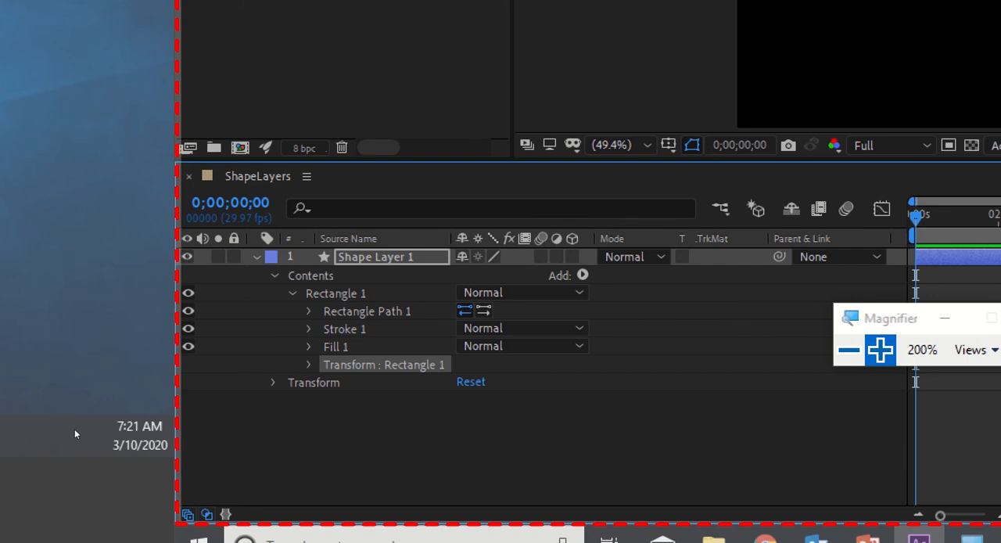
Expand Rectangle Path 1 to expose its Size, Position and Roundness, and return the Magnifier to 100%.
{"action": "left_click", "coordinate": [336, 293]}
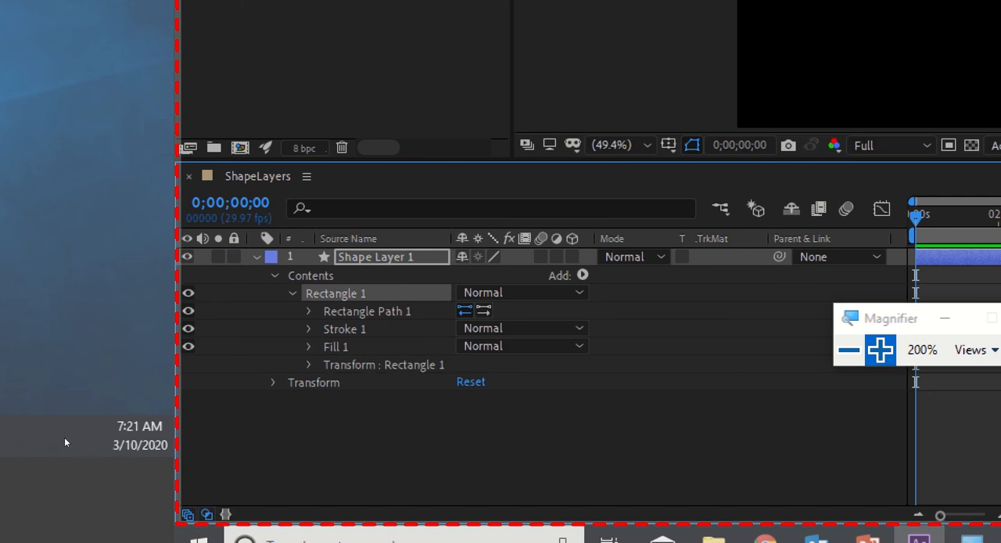
{"action": "left_click", "coordinate": [309, 312]}
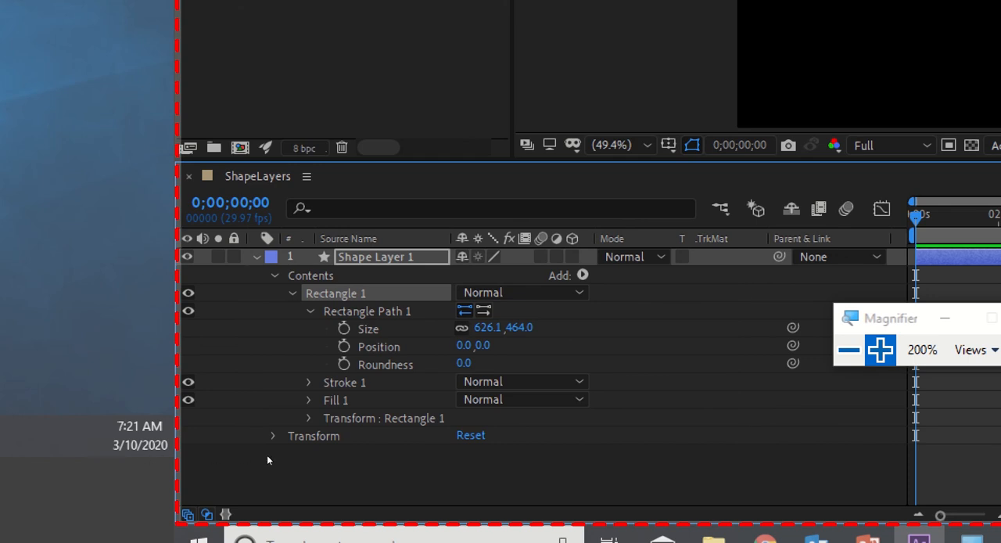
{"action": "left_click", "coordinate": [341, 463]}
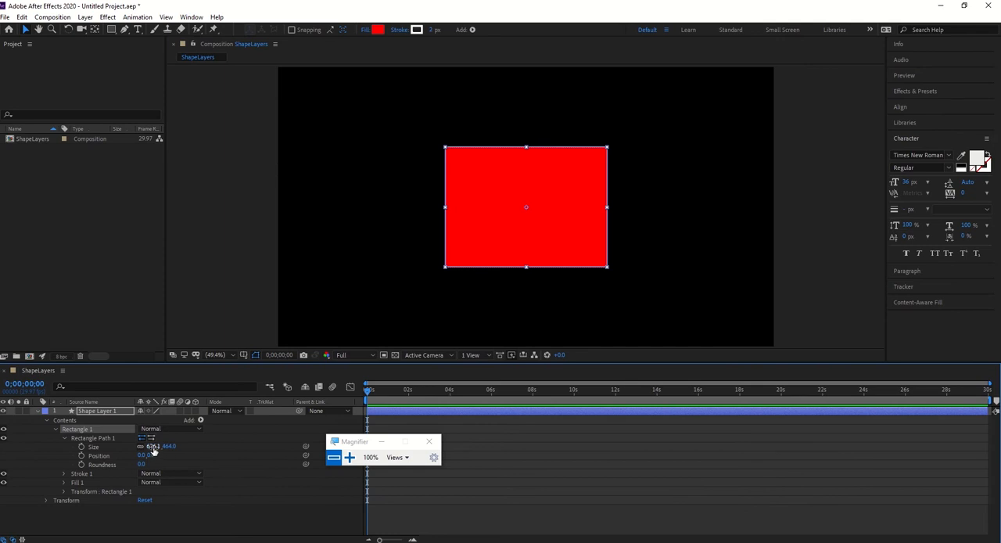
Set the rectangle path's size to about 703 by 521, its vertical position to 153 and its roundness to 175.
{"action": "left_click_drag", "start_coordinate": [153, 451], "coordinate": [228, 461]}
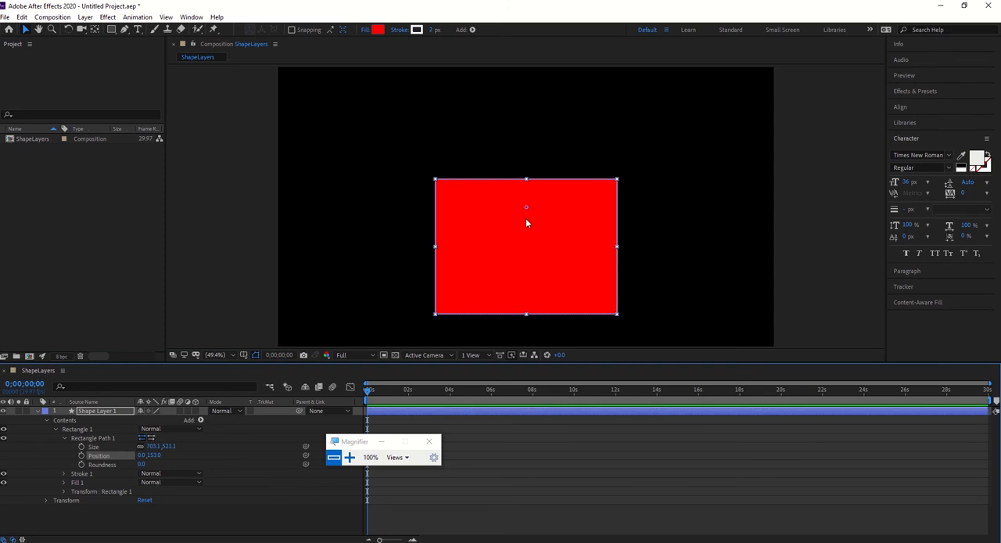
{"action": "left_click_drag", "start_coordinate": [142, 464], "coordinate": [237, 463]}
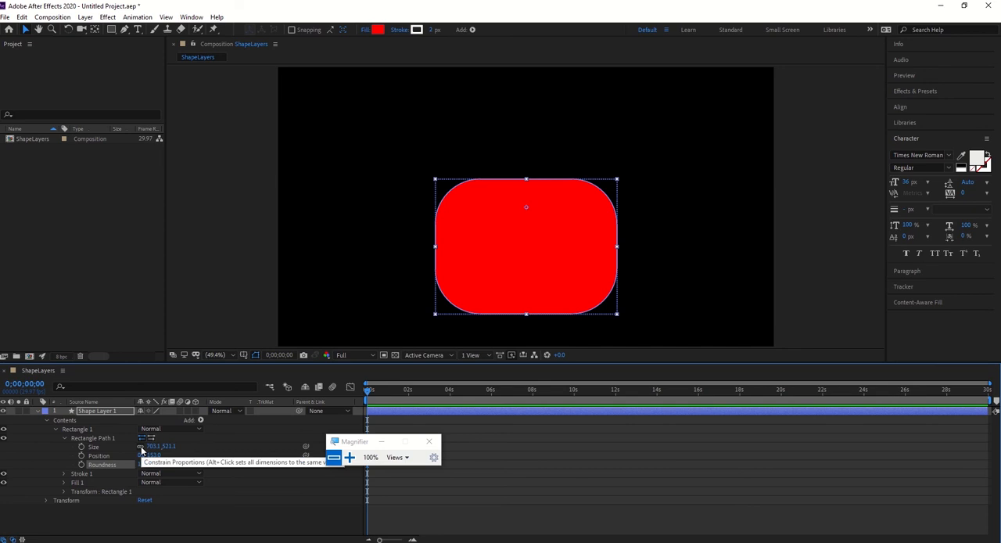
Unlink the rectangle path's size proportions and stretch it to about 1094 by 545.
{"action": "left_click_drag", "start_coordinate": [151, 446], "coordinate": [344, 444]}
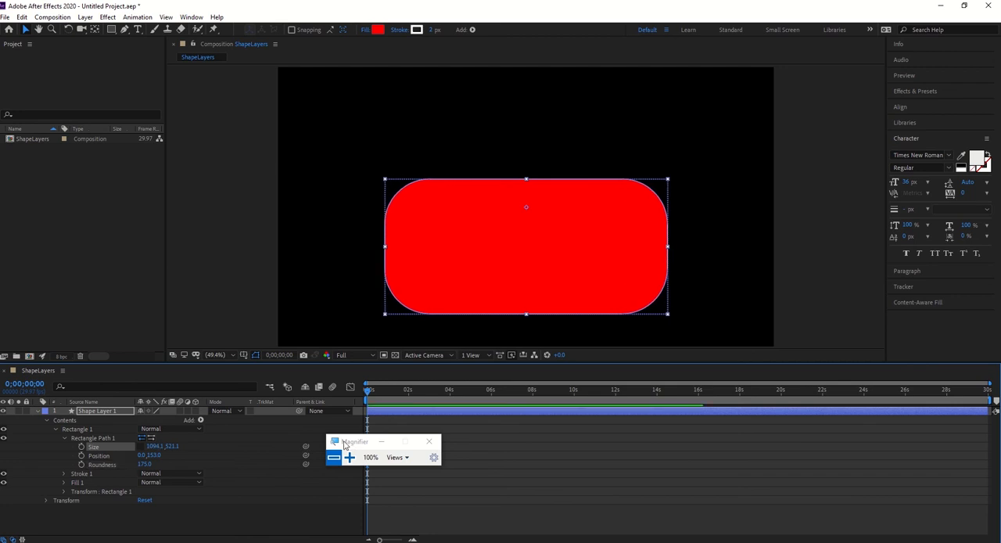
{"action": "left_click_drag", "start_coordinate": [172, 446], "coordinate": [204, 446]}
Set the rectangle path's size to 200 by 200 and move the shape upward in the composition.
{"action": "left_click", "coordinate": [146, 447]}
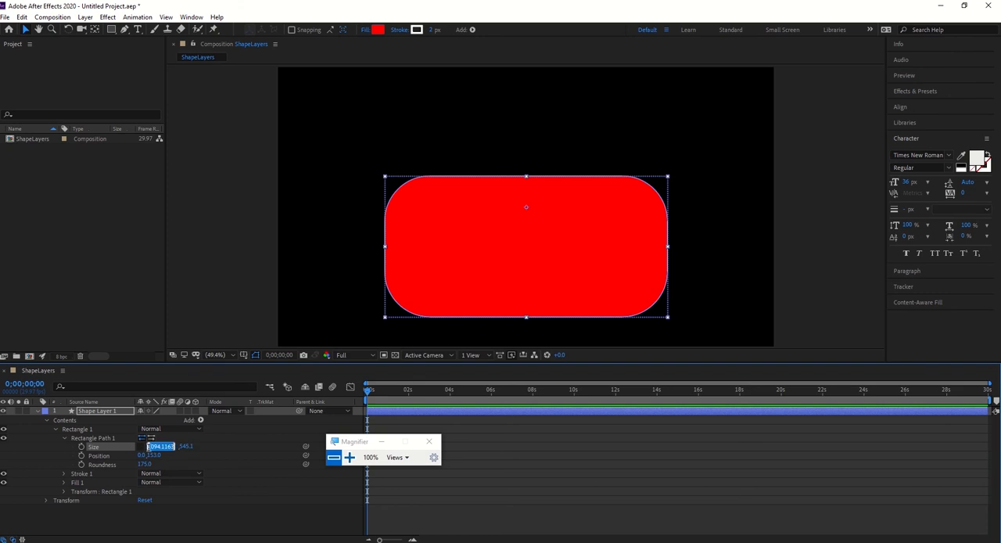
{"action": "type", "text": "2020"}
{"action": "double_click", "coordinate": [168, 446]}
{"action": "type", "text": "200"}
{"action": "left_click", "coordinate": [183, 449]}
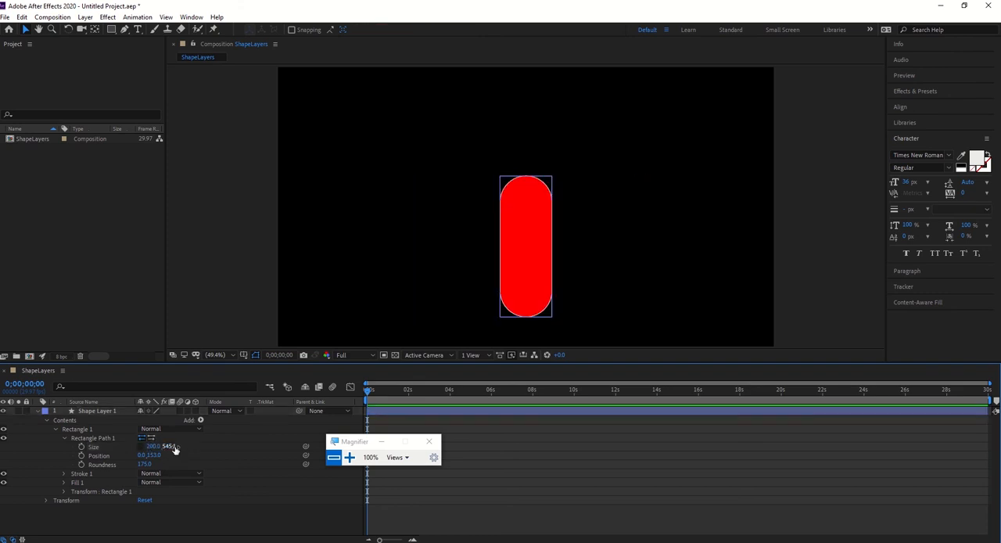
{"action": "left_click", "coordinate": [172, 446]}
{"action": "type", "text": "200"}
{"action": "key", "text": "Return"}
{"action": "left_click_drag", "start_coordinate": [538, 272], "coordinate": [531, 222]}
Set the rectangle path's position to 0, 0 and its roundness to 0.
{"action": "left_click", "coordinate": [155, 455]}
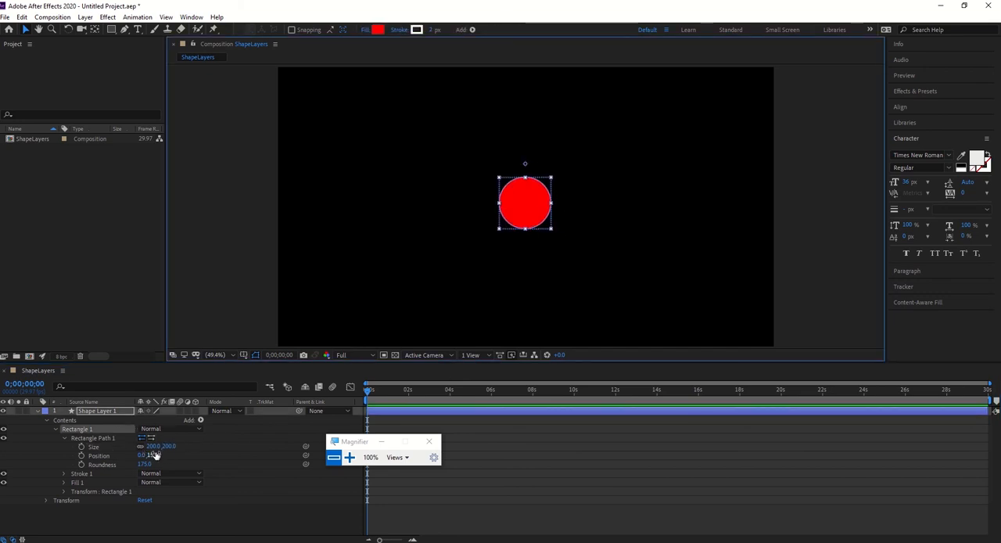
{"action": "type", "text": "0"}
{"action": "key", "text": "Return"}
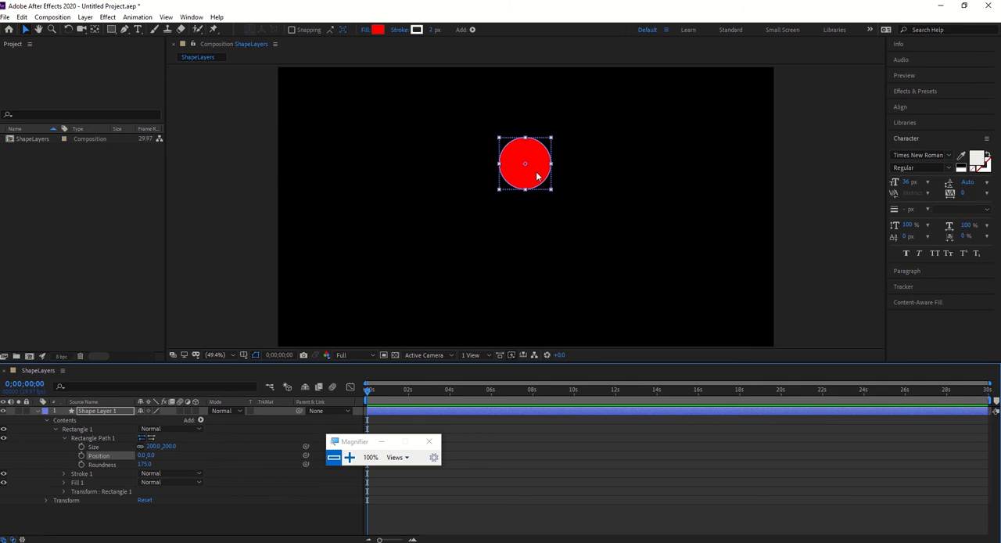
{"action": "type", "text": "0"}
{"action": "key", "text": "Return"}
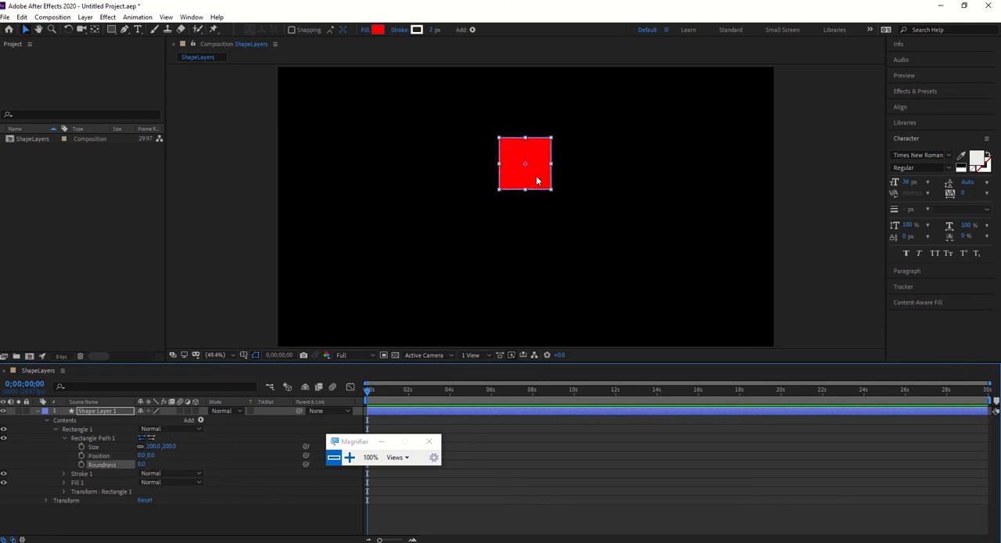
Move the red square down and slightly left, close to the middle of the composition.
{"action": "left_click_drag", "start_coordinate": [539, 181], "coordinate": [509, 237]}
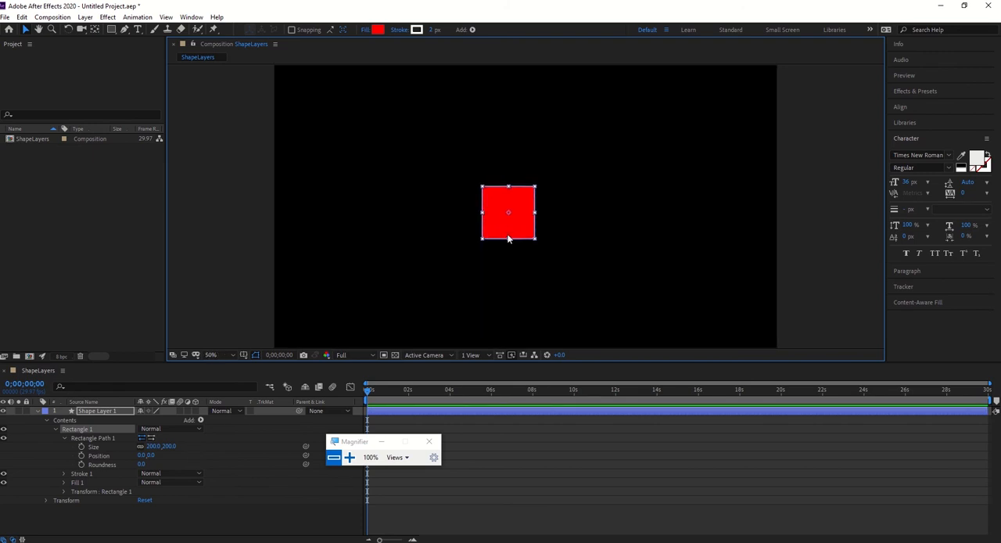
{"action": "key", "text": "slash"}
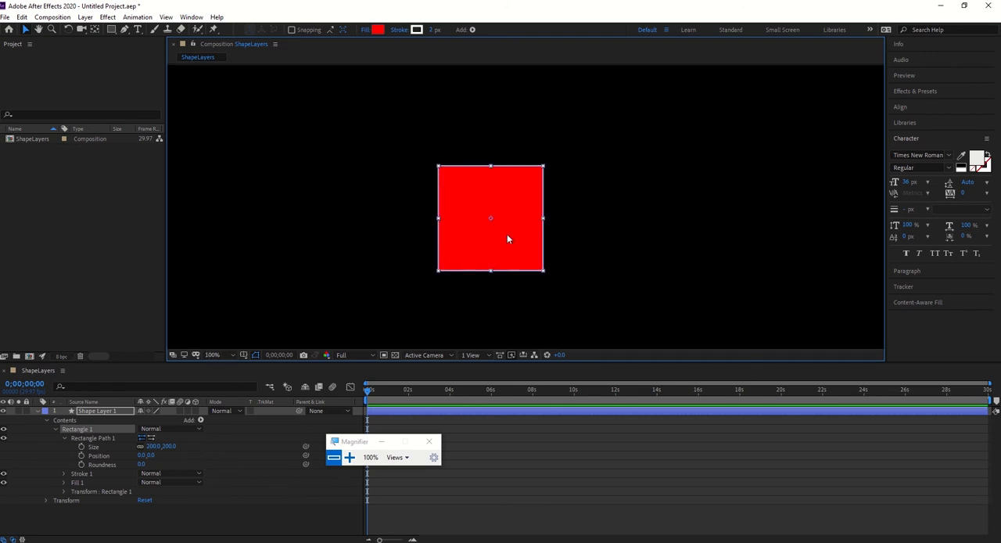
{"action": "left_click", "coordinate": [64, 439]}
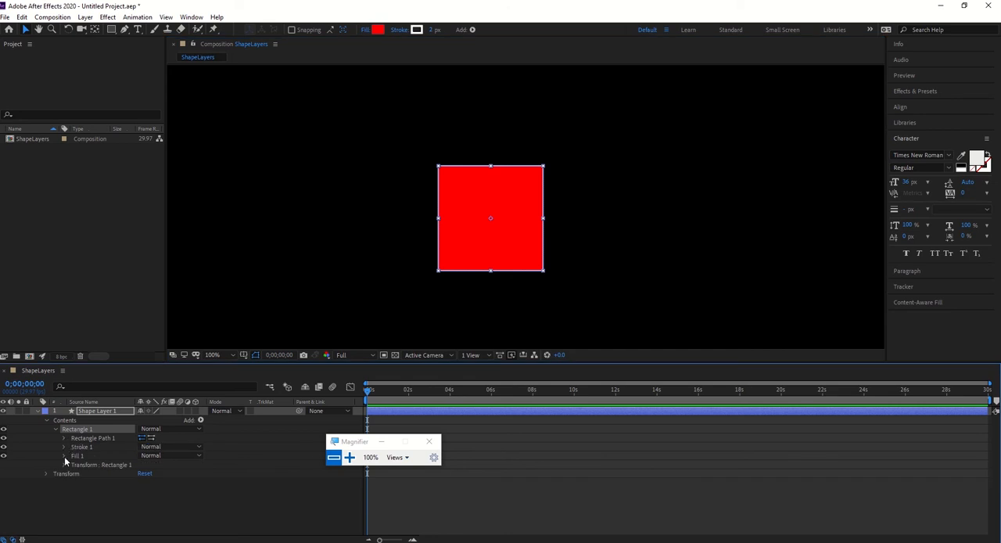
Set the rectangle's stroke colour to bright blue (00C0FF) and its stroke width to 30.
{"action": "left_click", "coordinate": [65, 448]}
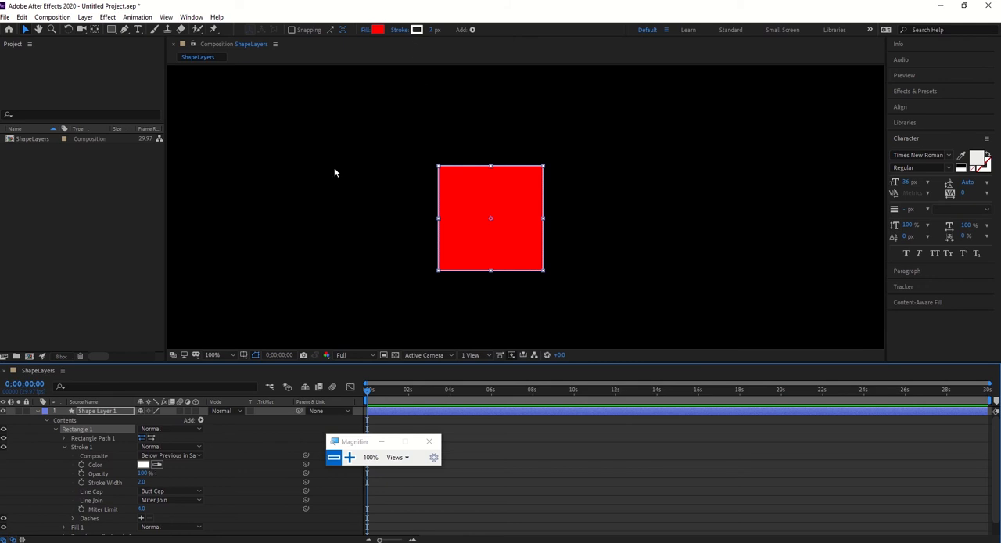
{"action": "left_click", "coordinate": [143, 466]}
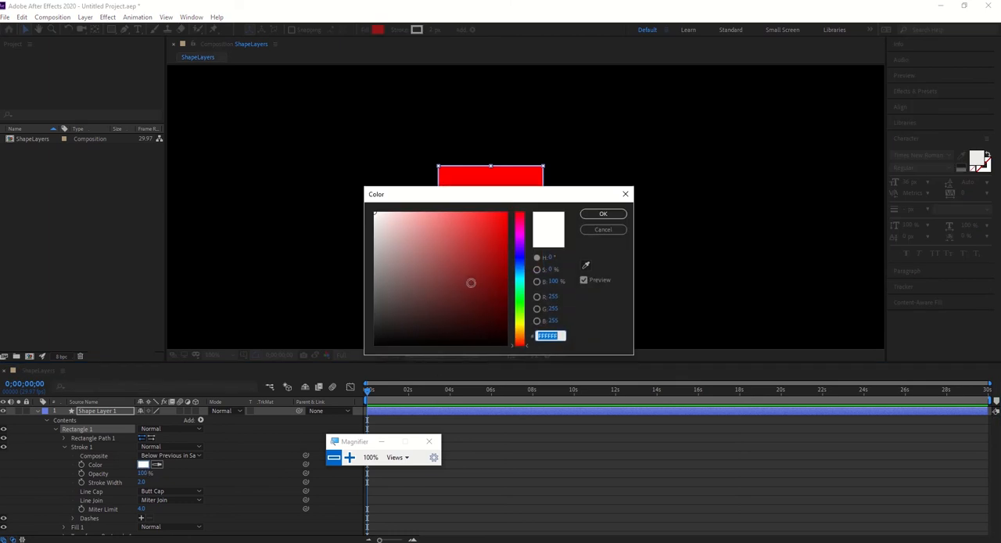
{"action": "left_click", "coordinate": [521, 271]}
{"action": "left_click", "coordinate": [499, 256]}
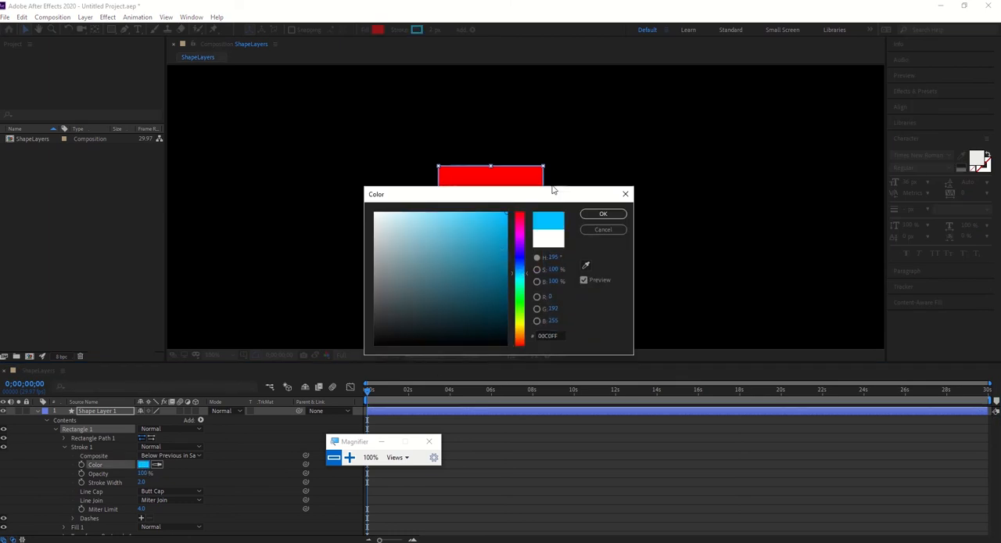
{"action": "left_click", "coordinate": [603, 214]}
{"action": "left_click", "coordinate": [141, 482]}
{"action": "type", "text": "30"}
{"action": "key", "text": "Return"}
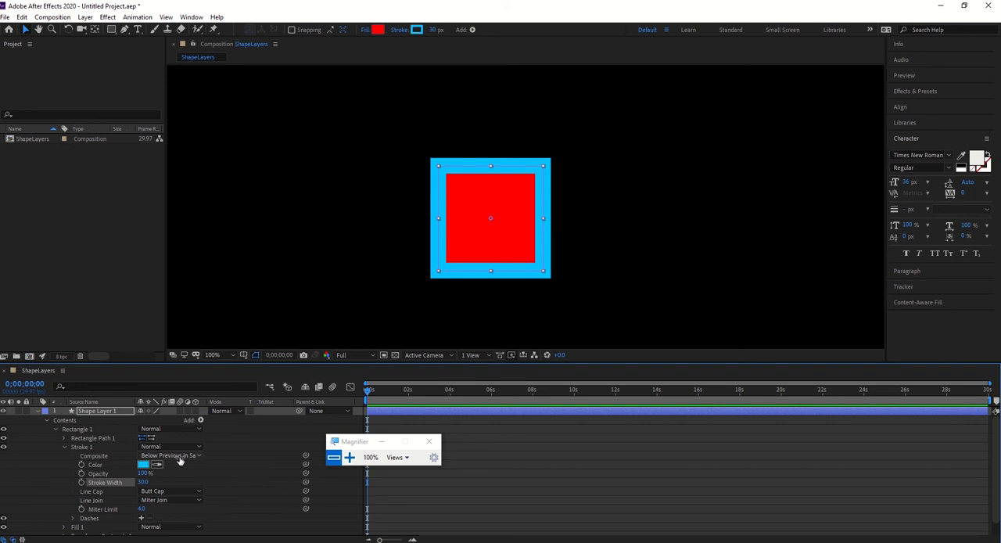
Add a dash to the rectangle's stroke, with a dash length of 11 and an offset of 53.
{"action": "left_click", "coordinate": [142, 518]}
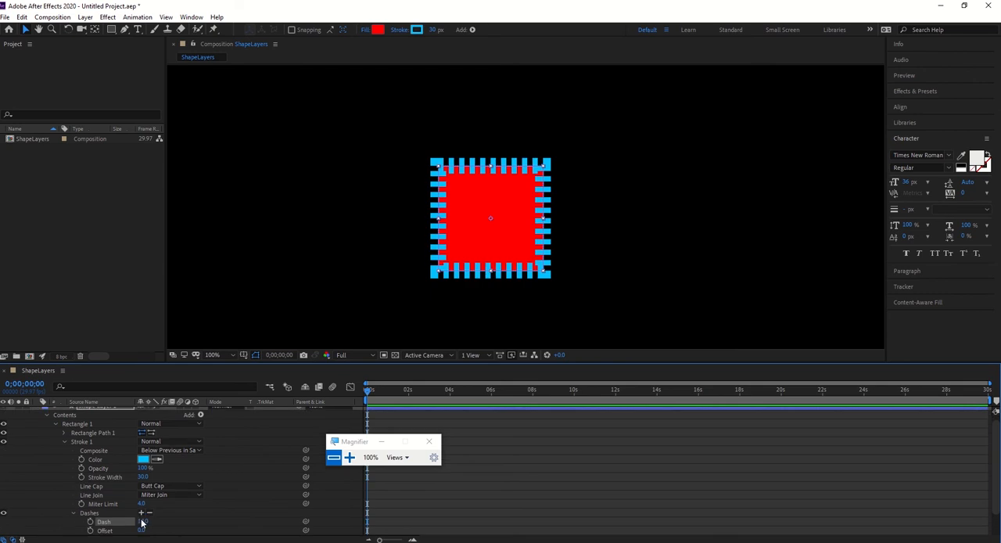
{"action": "scroll", "coordinate": [206, 487], "scroll_direction": "down", "scroll_amount": 2}
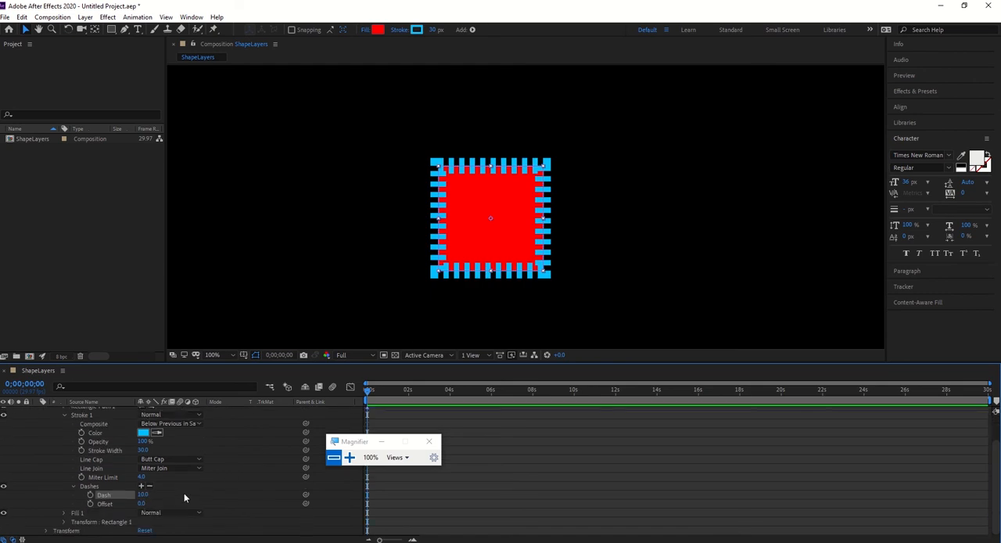
{"action": "mouse_move", "coordinate": [143, 494]}
{"action": "left_mouse_down"}
{"action": "mouse_move", "coordinate": [178, 494]}
{"action": "mouse_move", "coordinate": [139, 495]}
{"action": "left_mouse_up"}
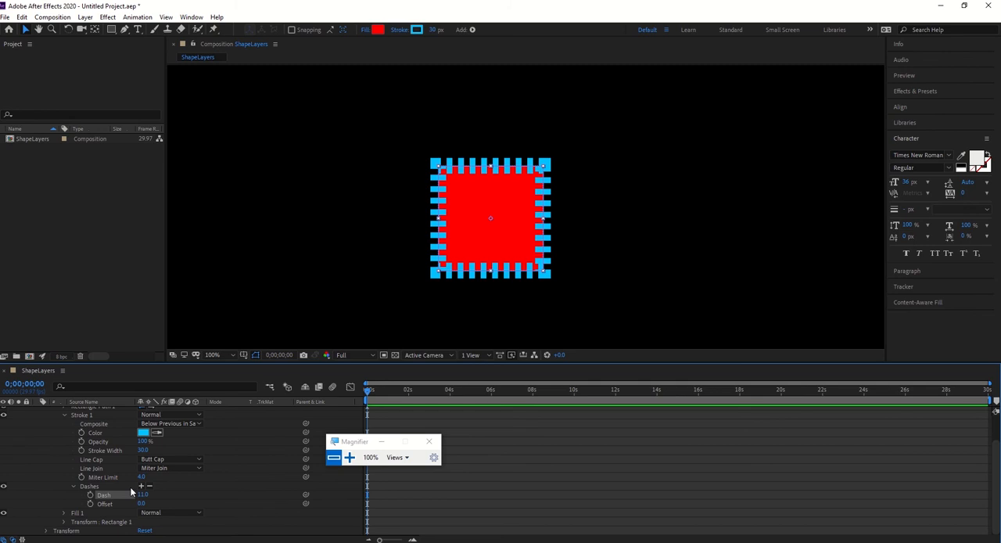
{"action": "left_click_drag", "start_coordinate": [142, 503], "coordinate": [179, 510]}
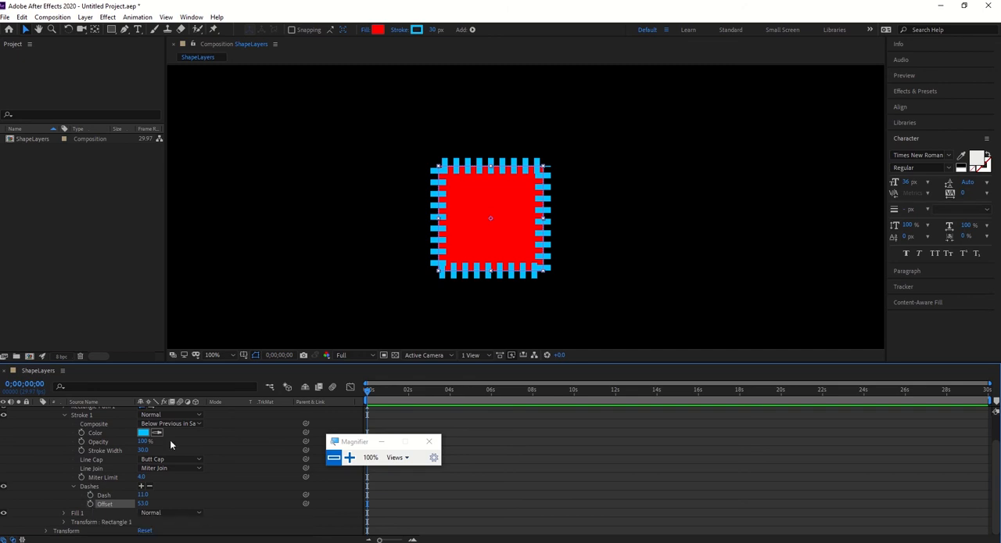
Set the dashed stroke's line cap to Round Cap and reduce the dash length to 0.
{"action": "left_click", "coordinate": [169, 459]}
{"action": "left_click", "coordinate": [176, 485]}
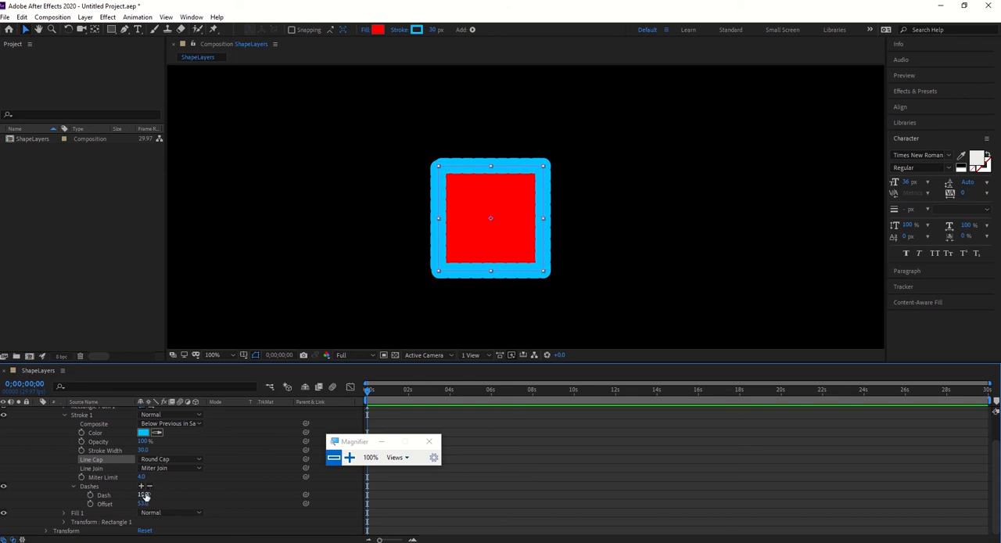
{"action": "left_click_drag", "start_coordinate": [145, 496], "coordinate": [128, 493]}
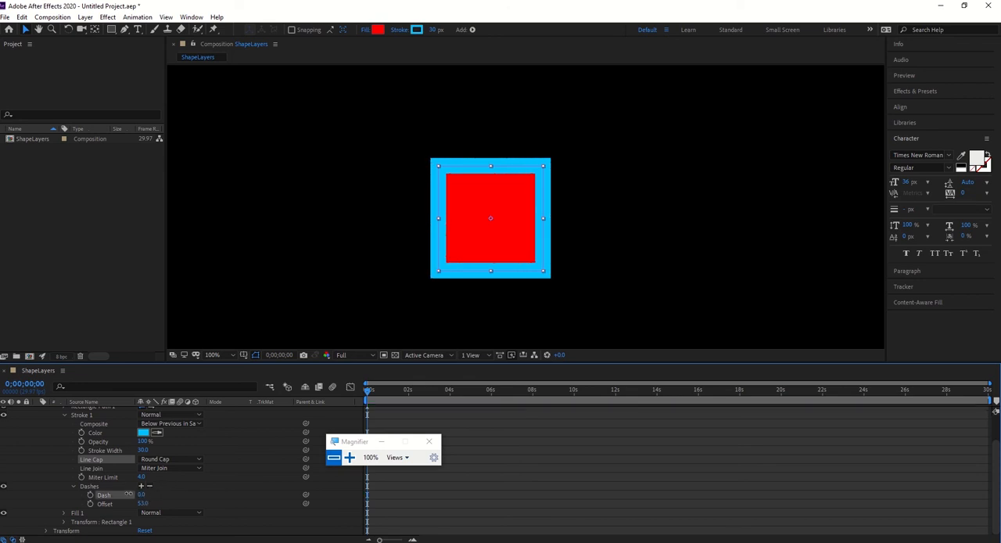
Set the stroke's line join to Bevel Join and its line cap to Projecting Cap.
{"action": "left_click", "coordinate": [172, 486]}
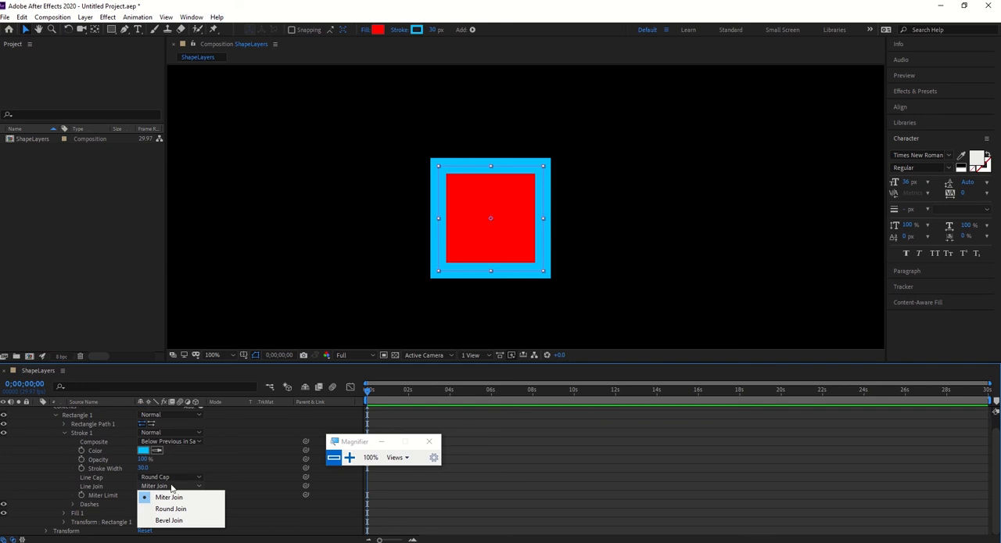
{"action": "left_click", "coordinate": [180, 521]}
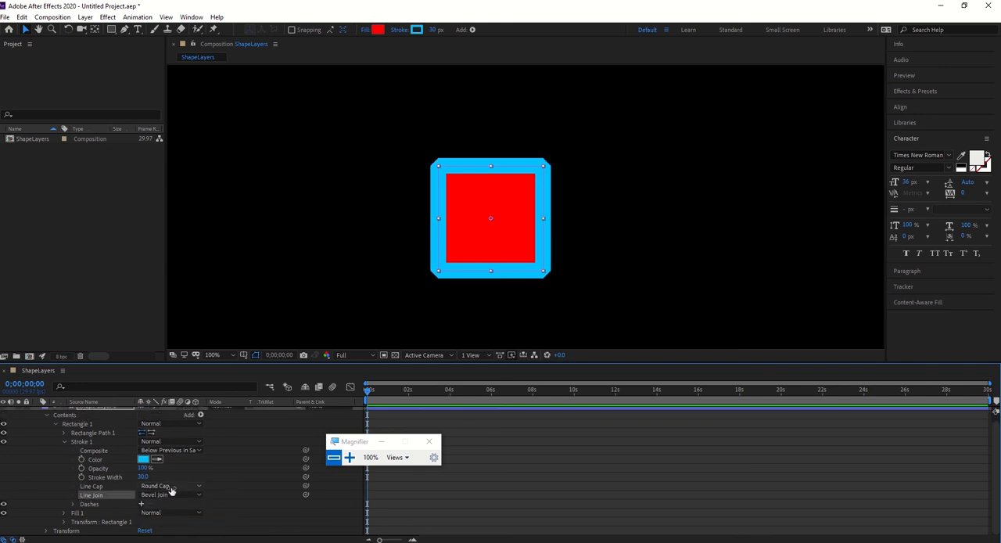
{"action": "left_click", "coordinate": [170, 486]}
{"action": "left_click", "coordinate": [179, 520]}
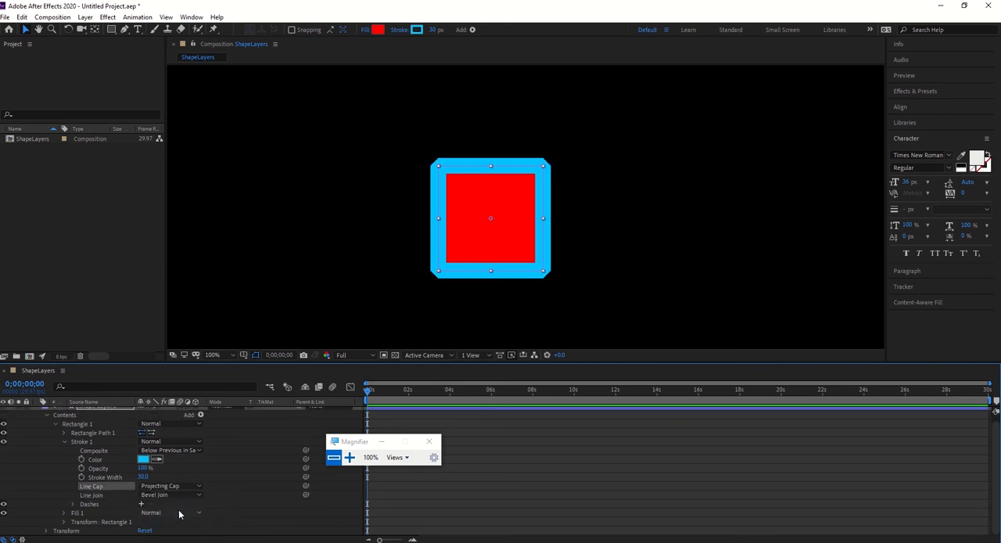
Set the stroke's line cap to Butt Cap and its line join to Round Join.
{"action": "left_click", "coordinate": [170, 486]}
{"action": "left_click", "coordinate": [172, 497]}
{"action": "left_click", "coordinate": [187, 495]}
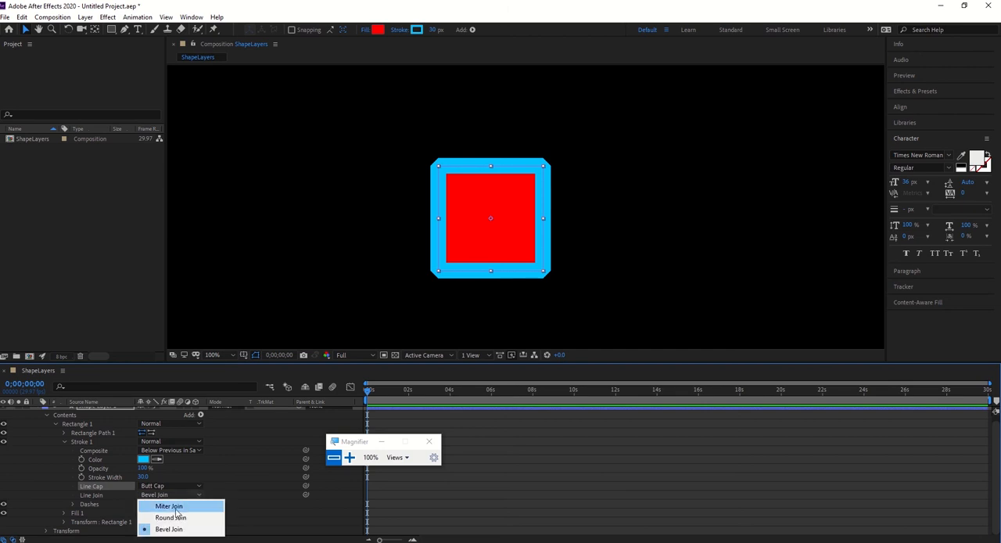
{"action": "left_click", "coordinate": [178, 516]}
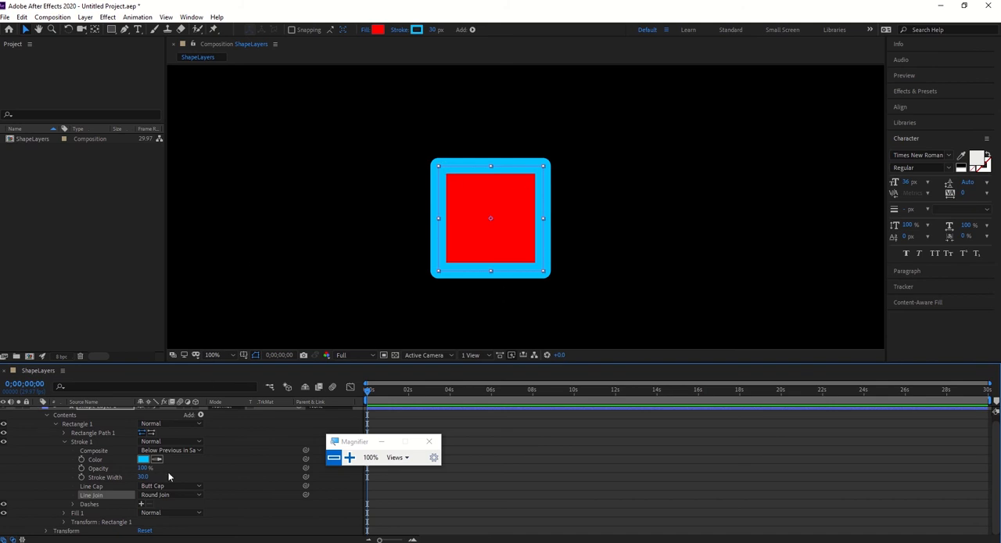
Set the stroke's line join to Miter Join and its line cap to Round Cap.
{"action": "left_click", "coordinate": [168, 494]}
{"action": "left_click", "coordinate": [174, 507]}
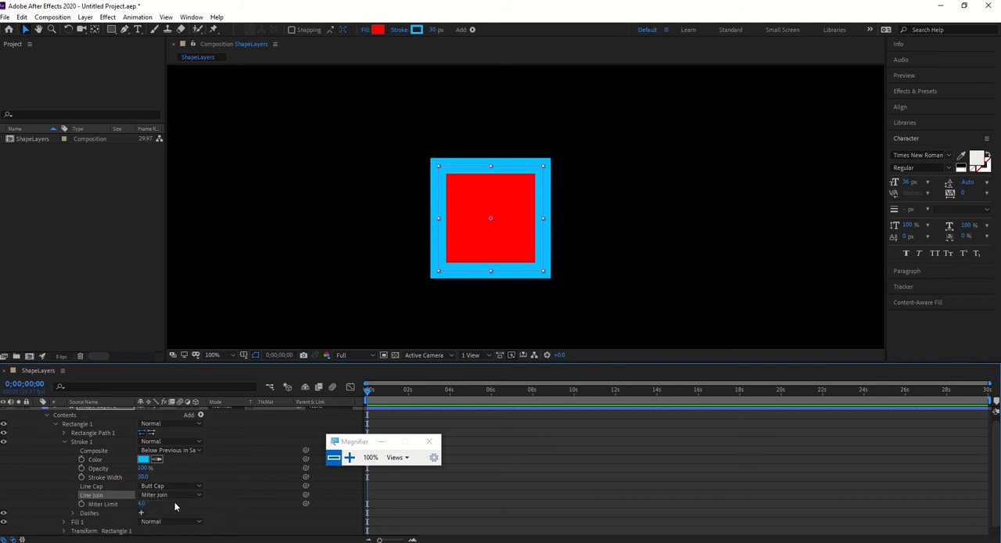
{"action": "left_click", "coordinate": [169, 486]}
{"action": "left_click", "coordinate": [176, 508]}
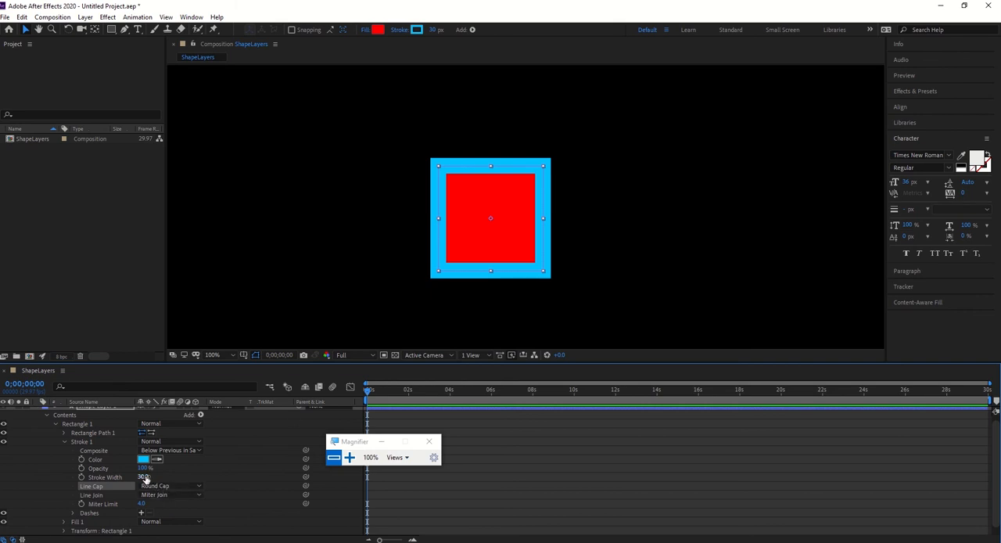
Change the stroke colour to bright green and reduce the stroke width to 13 px.
{"action": "left_click_drag", "start_coordinate": [143, 477], "coordinate": [133, 474]}
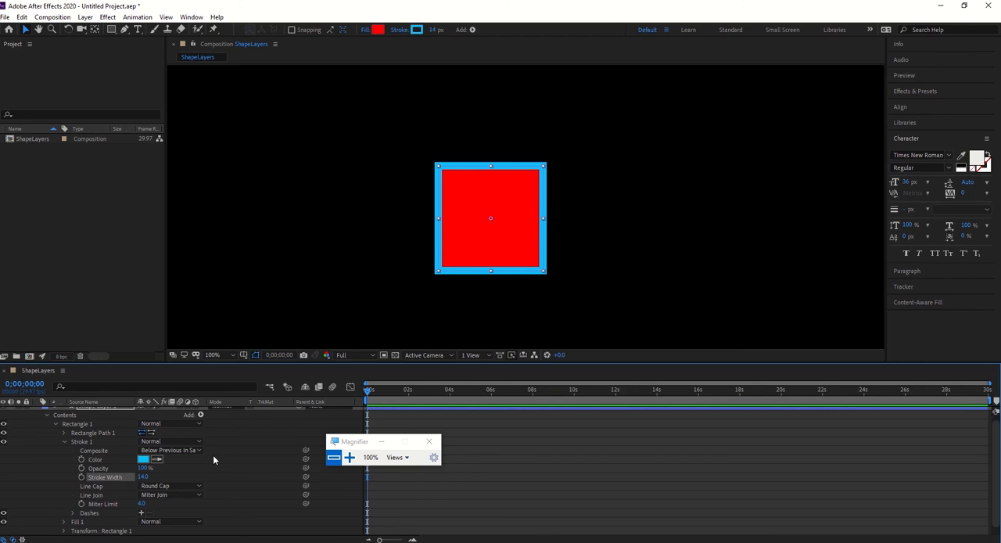
{"action": "left_click", "coordinate": [414, 30]}
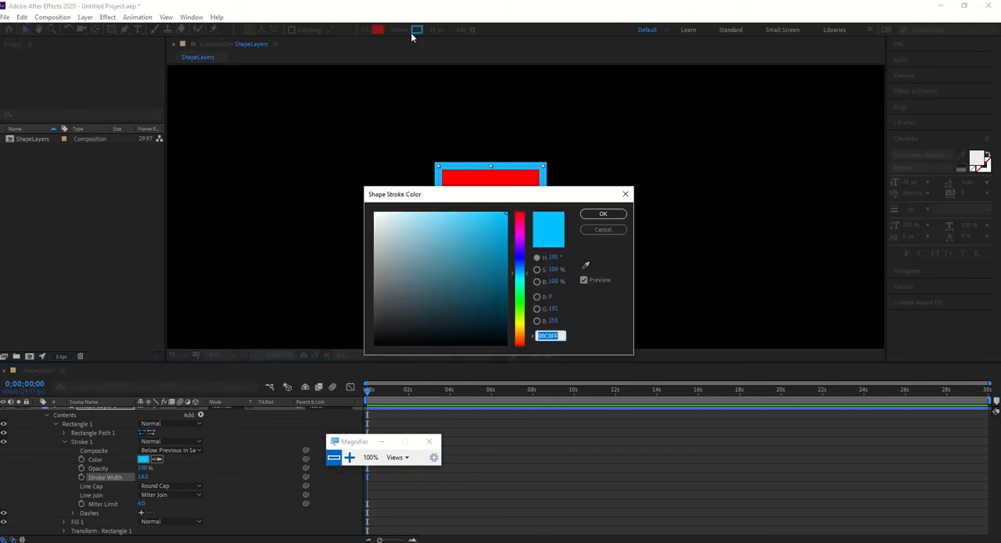
{"action": "left_click_drag", "start_coordinate": [520, 237], "coordinate": [519, 316]}
{"action": "left_click", "coordinate": [603, 214]}
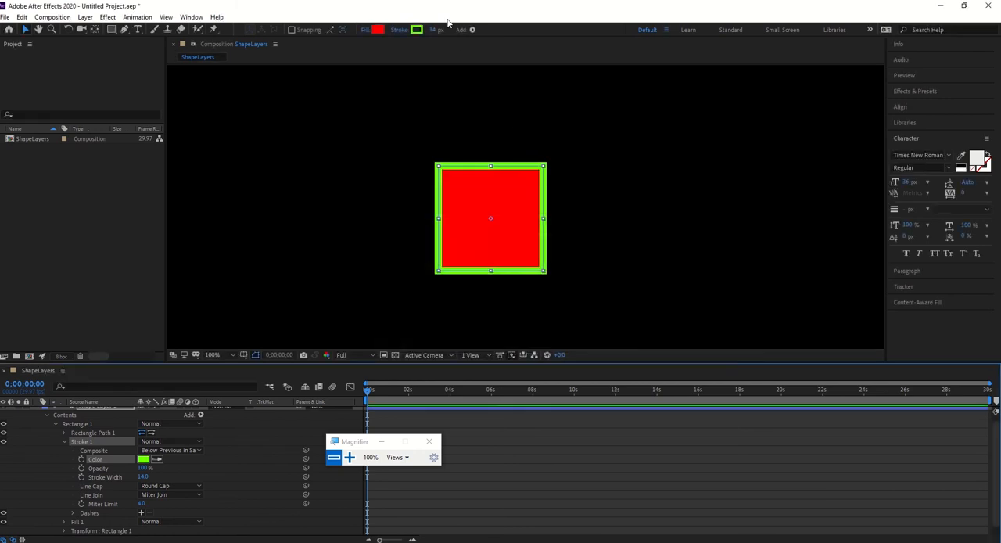
{"action": "left_click_drag", "start_coordinate": [435, 30], "coordinate": [437, 31]}
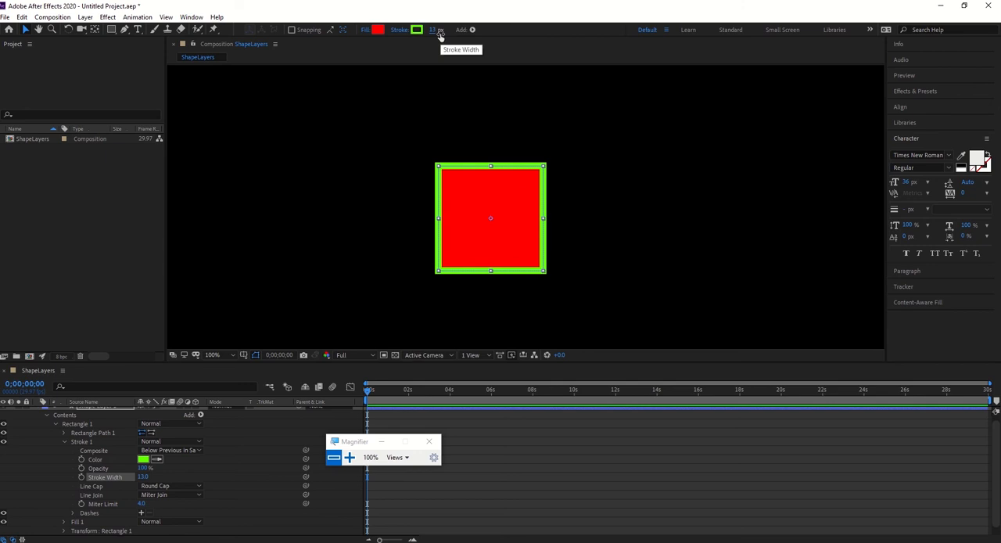
Try the None, Linear Gradient and Radial Gradient stroke types on the rectangle and restore Solid Color.
{"action": "left_click", "coordinate": [397, 31]}
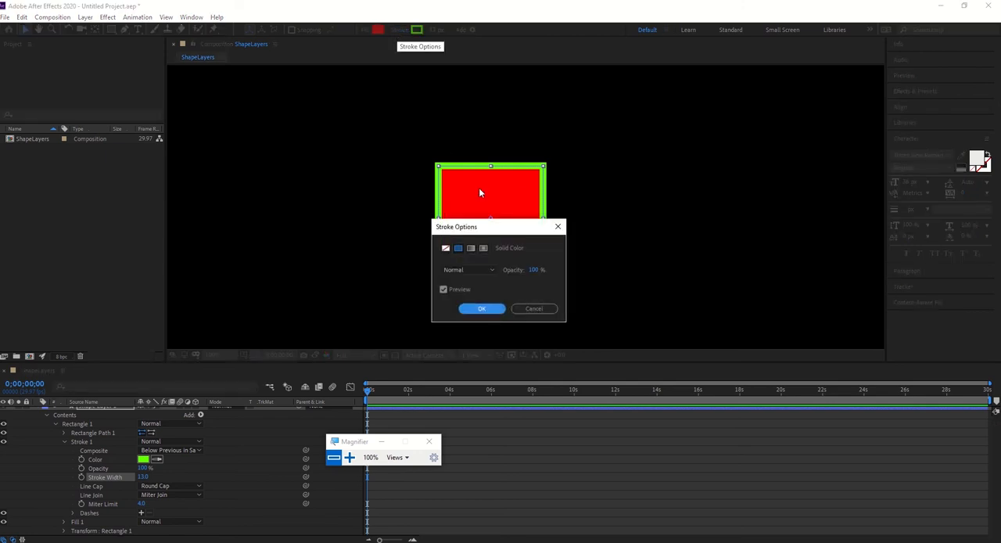
{"action": "mouse_move", "coordinate": [505, 228]}
{"action": "left_mouse_down"}
{"action": "mouse_move", "coordinate": [530, 233]}
{"action": "mouse_move", "coordinate": [661, 180]}
{"action": "left_mouse_up"}
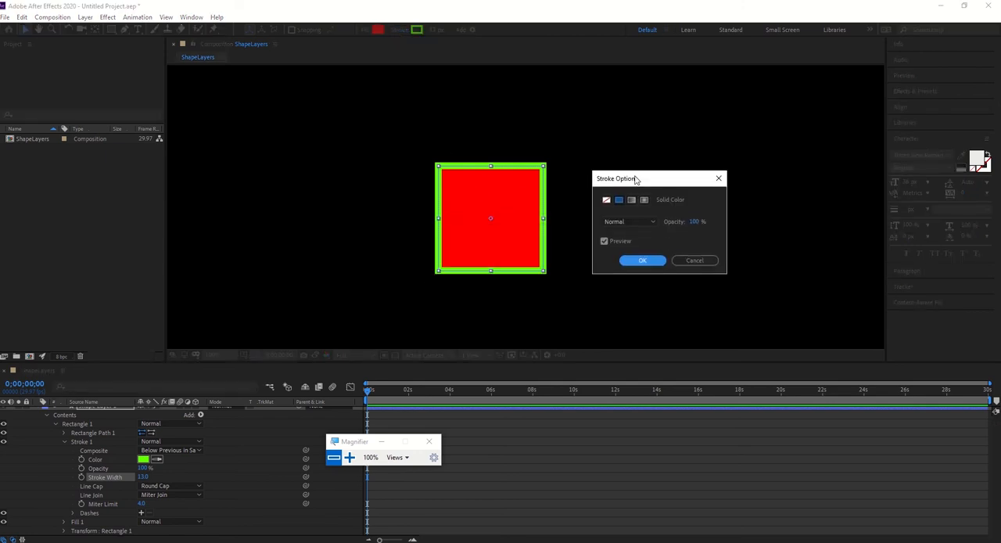
{"action": "left_click", "coordinate": [607, 201]}
{"action": "left_click", "coordinate": [619, 201]}
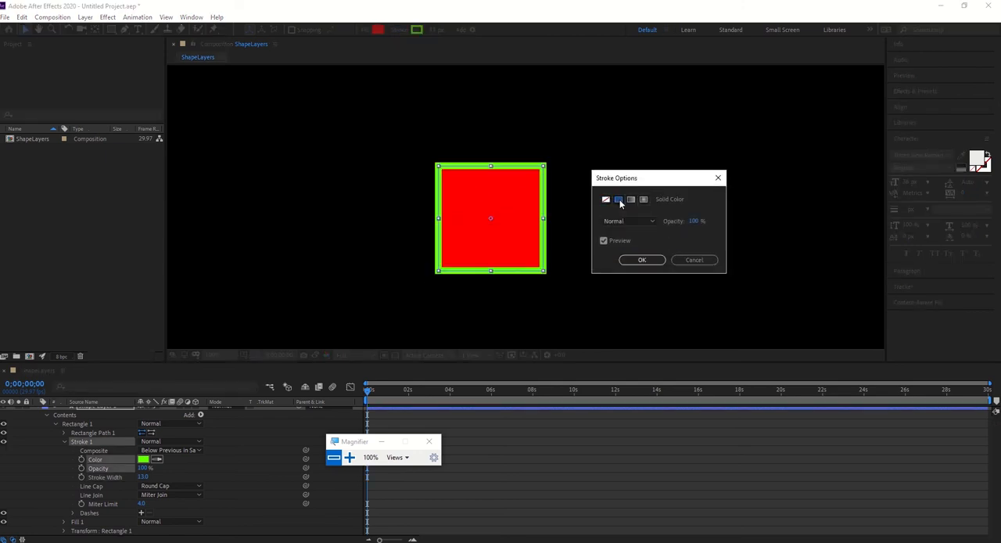
{"action": "left_click", "coordinate": [628, 199]}
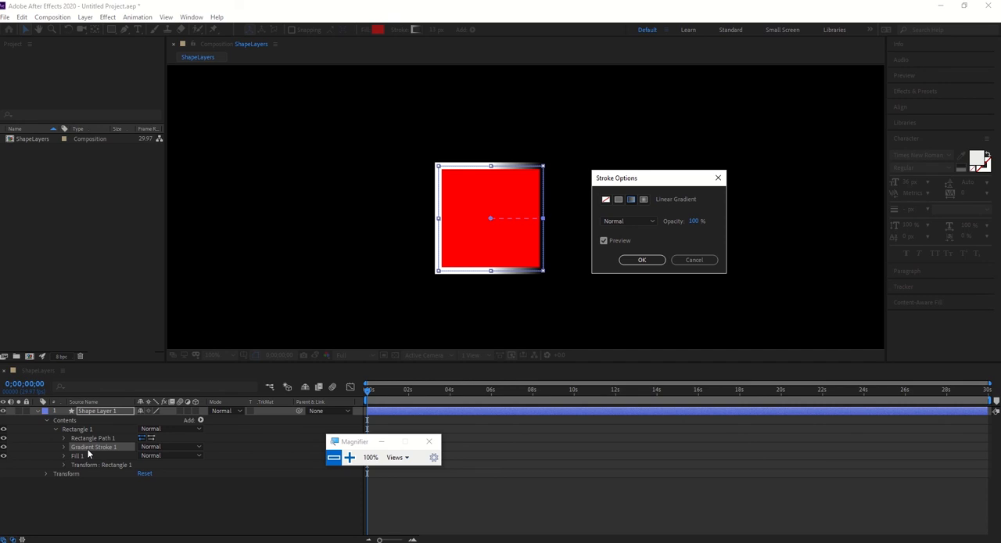
{"action": "left_click", "coordinate": [644, 201]}
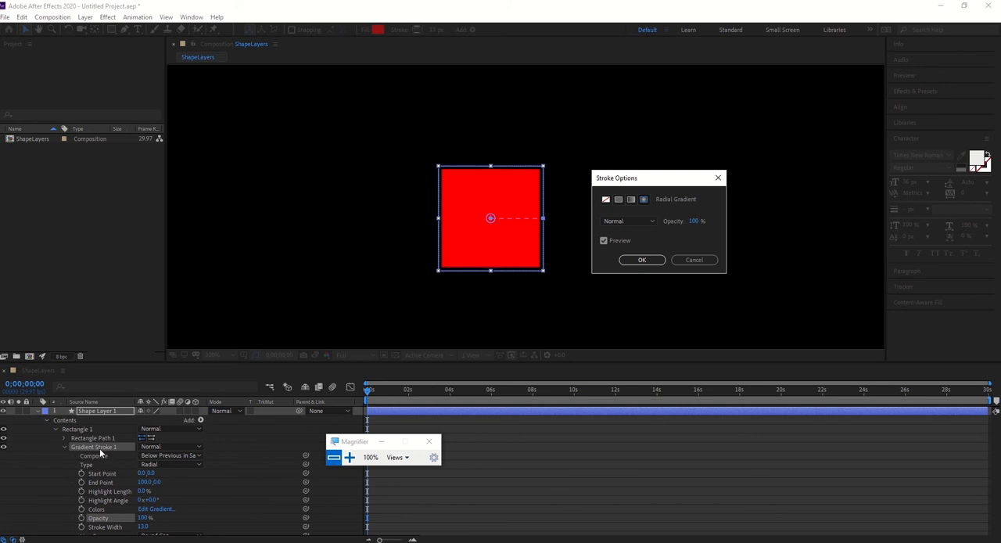
{"action": "left_click", "coordinate": [616, 200]}
{"action": "left_click", "coordinate": [642, 262]}
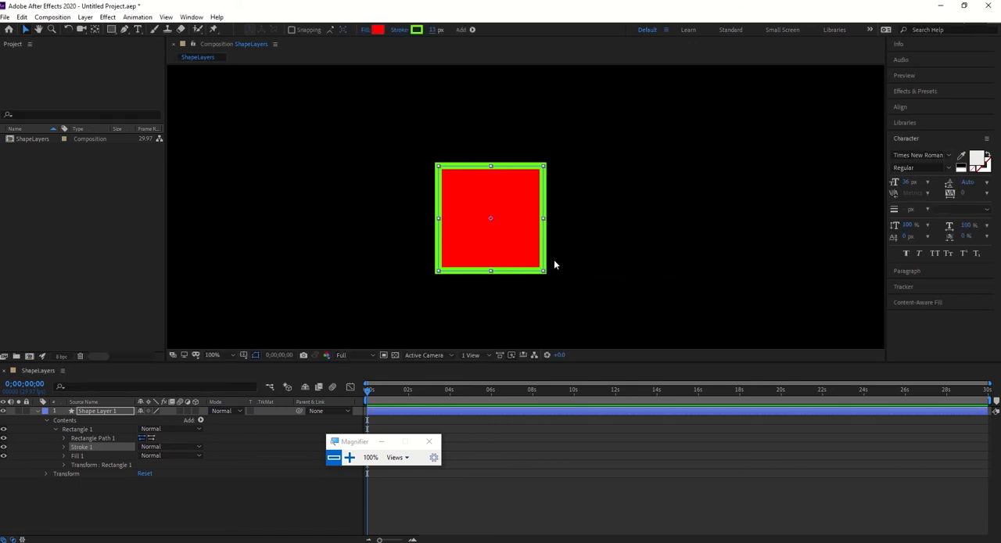
Expand the rectangle's fill properties and change the fill colour to dark blue (0034AB).
{"action": "left_click", "coordinate": [78, 456]}
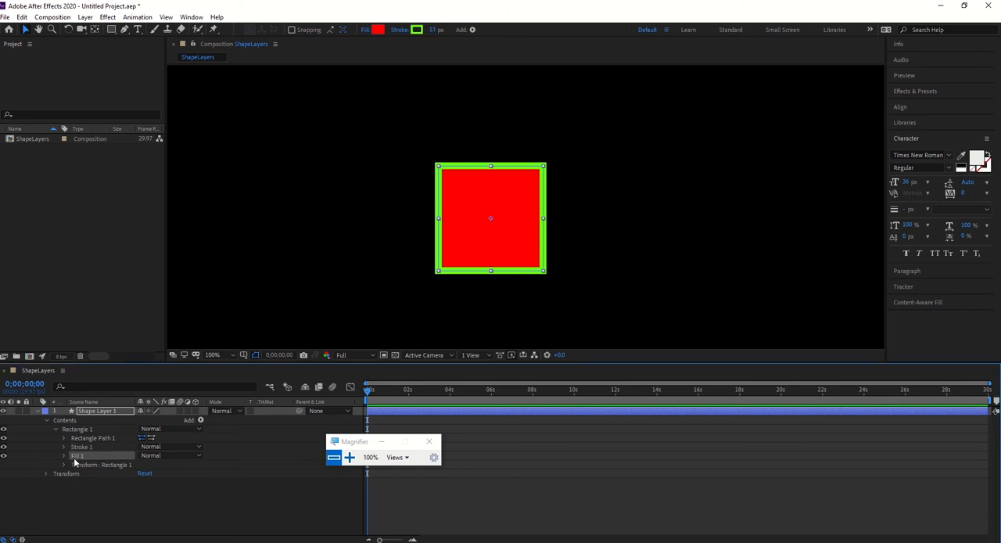
{"action": "left_click", "coordinate": [64, 456]}
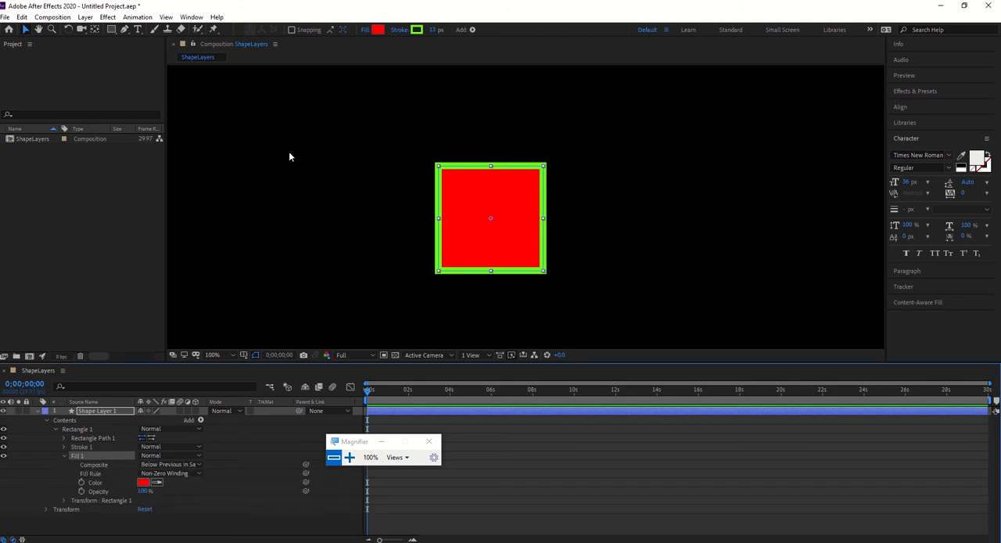
{"action": "left_click", "coordinate": [377, 30]}
{"action": "left_click_drag", "start_coordinate": [520, 186], "coordinate": [729, 128]}
{"action": "left_click_drag", "start_coordinate": [622, 191], "coordinate": [718, 196]}
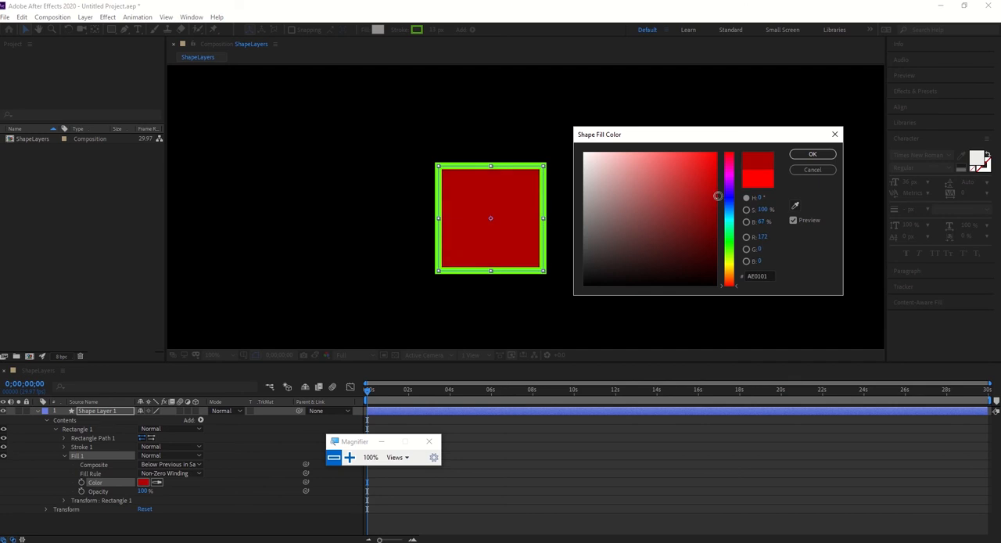
{"action": "left_click", "coordinate": [729, 203]}
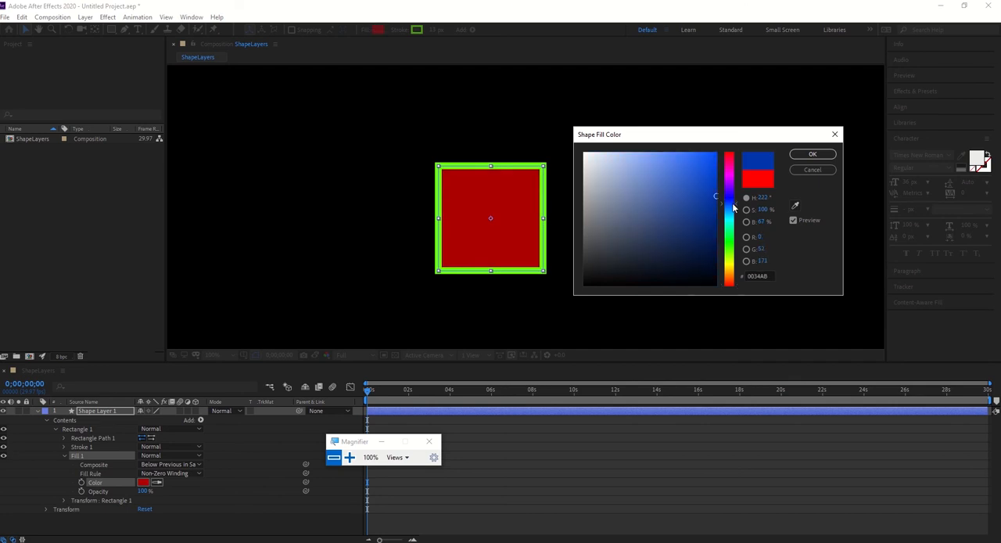
{"action": "left_click", "coordinate": [812, 155]}
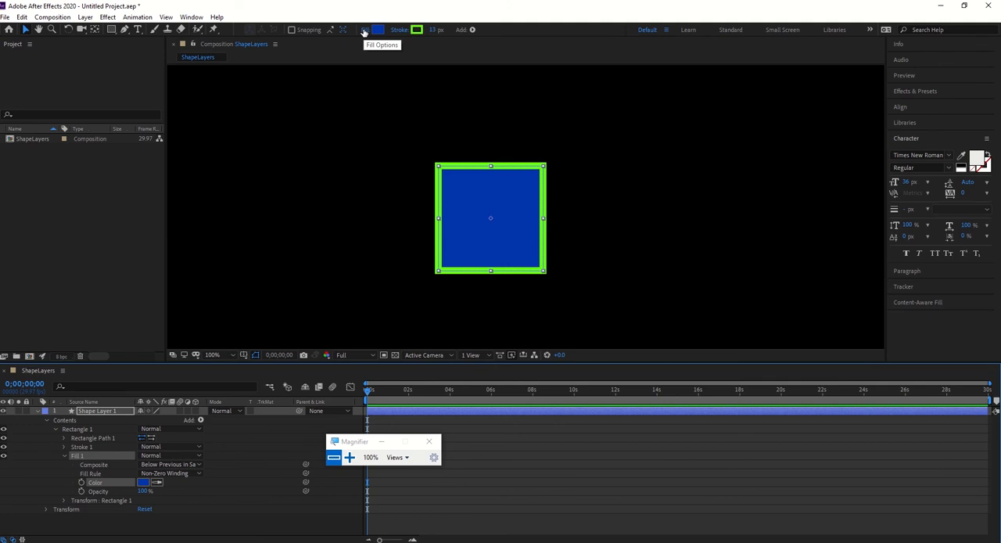
Try the None, Linear Gradient and Radial Gradient fill types on the rectangle, switch back to Solid Color, and cancel the fill options.
{"action": "left_click", "coordinate": [364, 31]}
{"action": "left_click_drag", "start_coordinate": [649, 185], "coordinate": [630, 137]}
{"action": "left_click", "coordinate": [588, 149]}
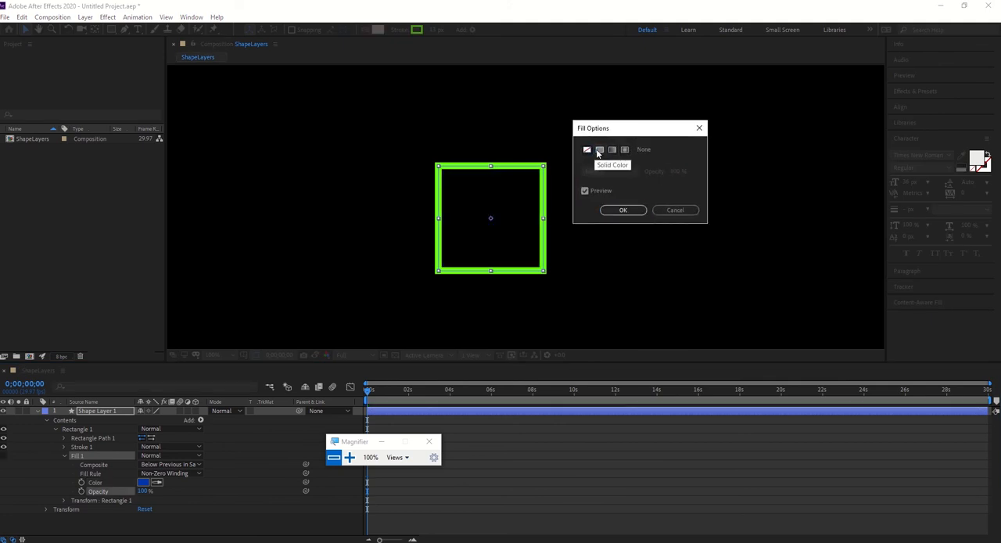
{"action": "left_click", "coordinate": [599, 150]}
{"action": "left_click", "coordinate": [612, 149]}
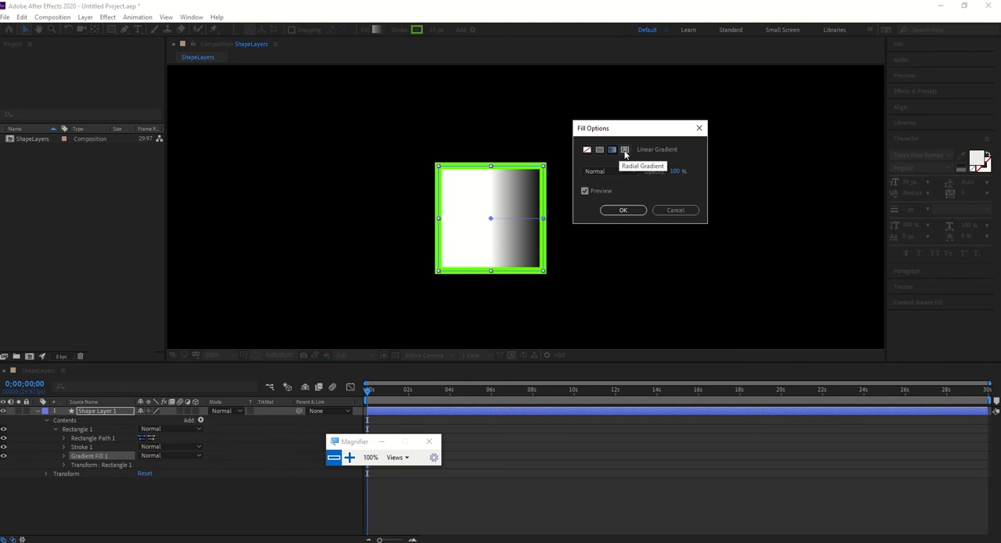
{"action": "left_click", "coordinate": [625, 151]}
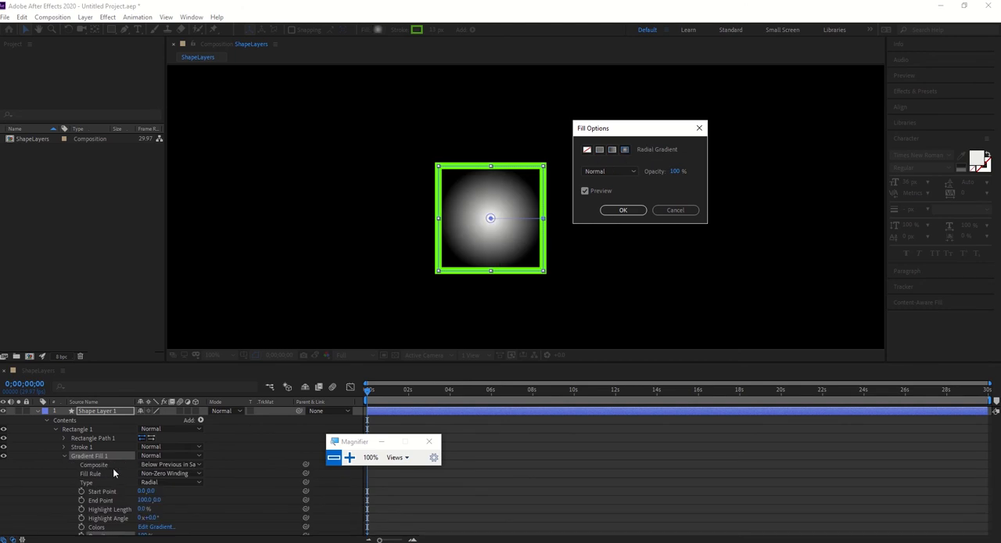
{"action": "left_click", "coordinate": [602, 150]}
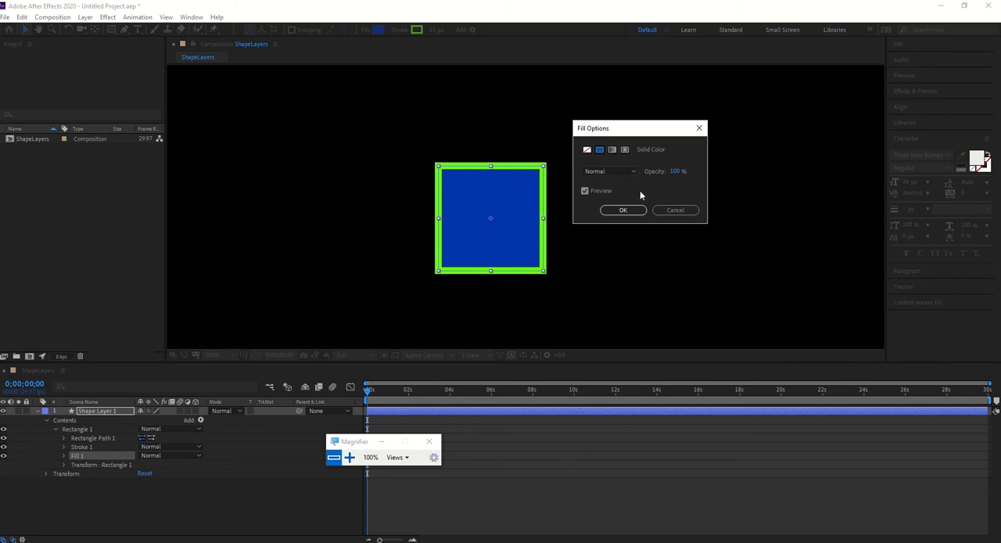
{"action": "left_click_drag", "start_coordinate": [679, 172], "coordinate": [704, 170]}
{"action": "left_click", "coordinate": [674, 212]}
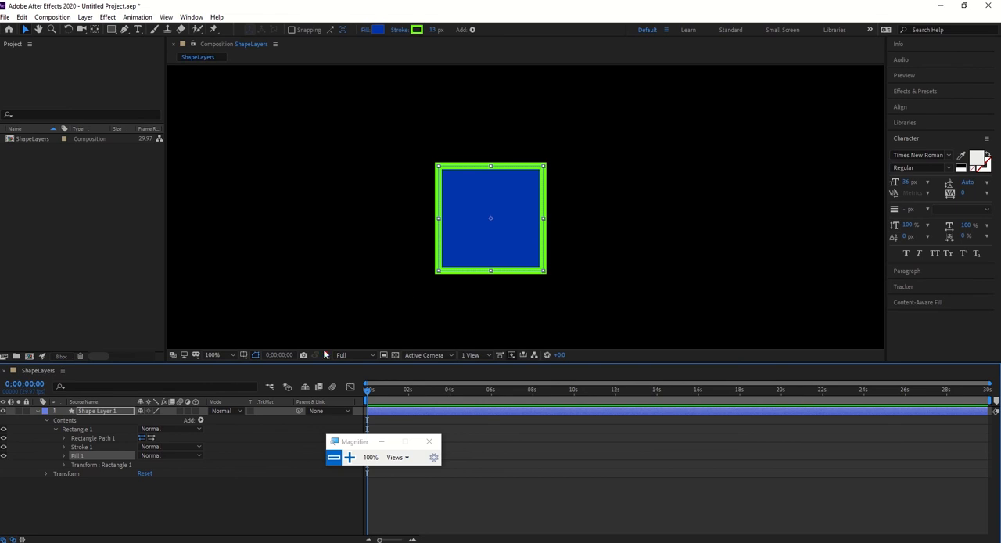
Expand the rectangle's Fill 1 properties, examine them magnified at 200%, and collapse them again.
{"action": "left_click", "coordinate": [63, 456]}
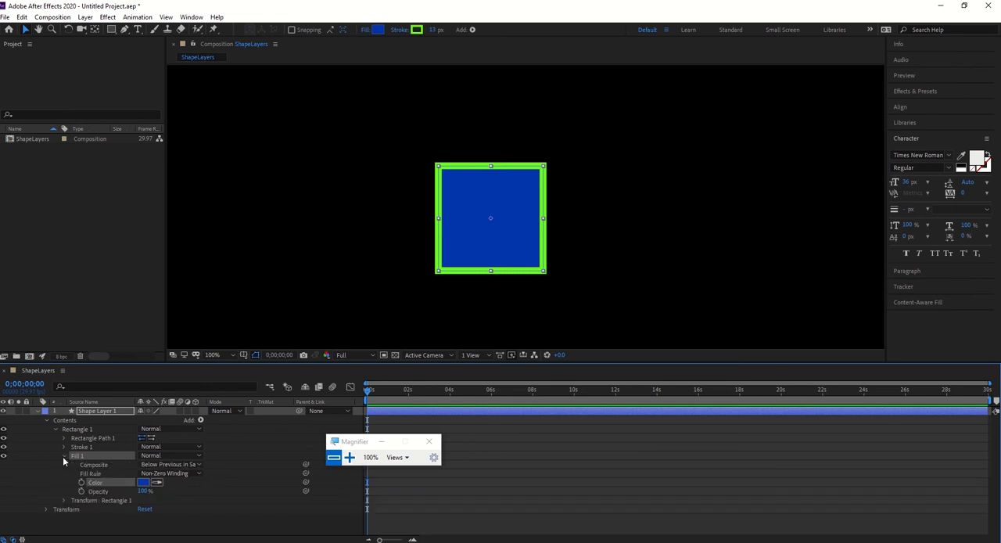
{"action": "left_click", "coordinate": [349, 457]}
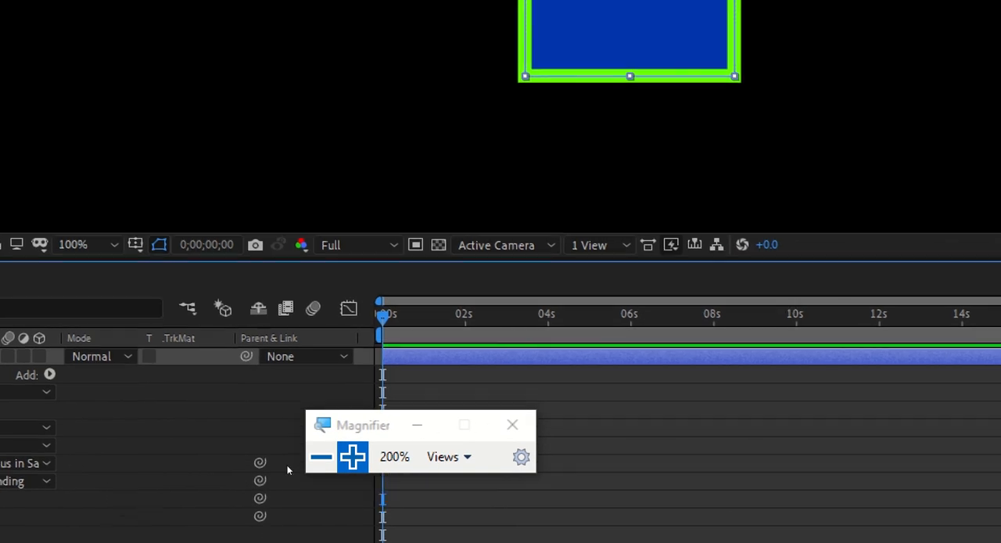
{"action": "left_click", "coordinate": [322, 458]}
{"action": "left_click", "coordinate": [335, 462]}
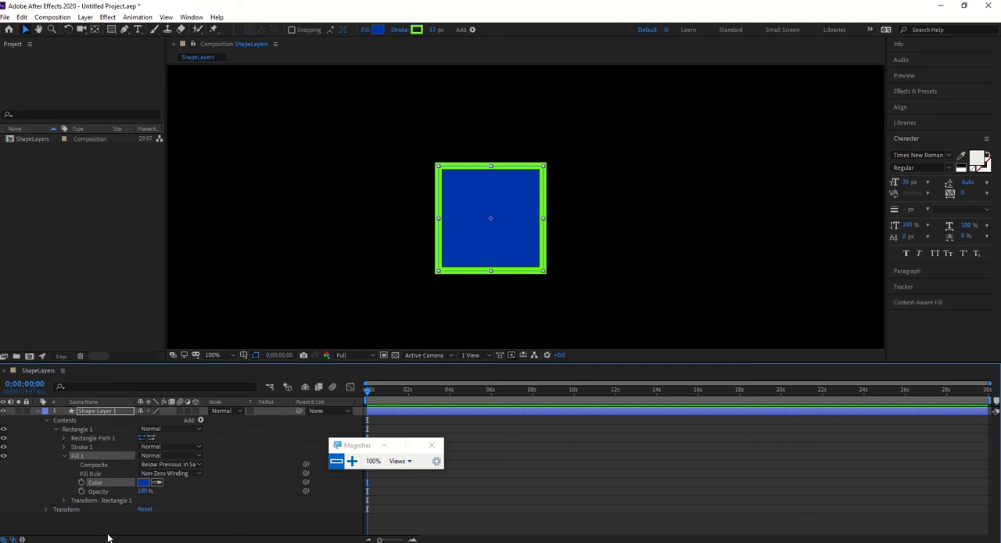
{"action": "left_click", "coordinate": [64, 456]}
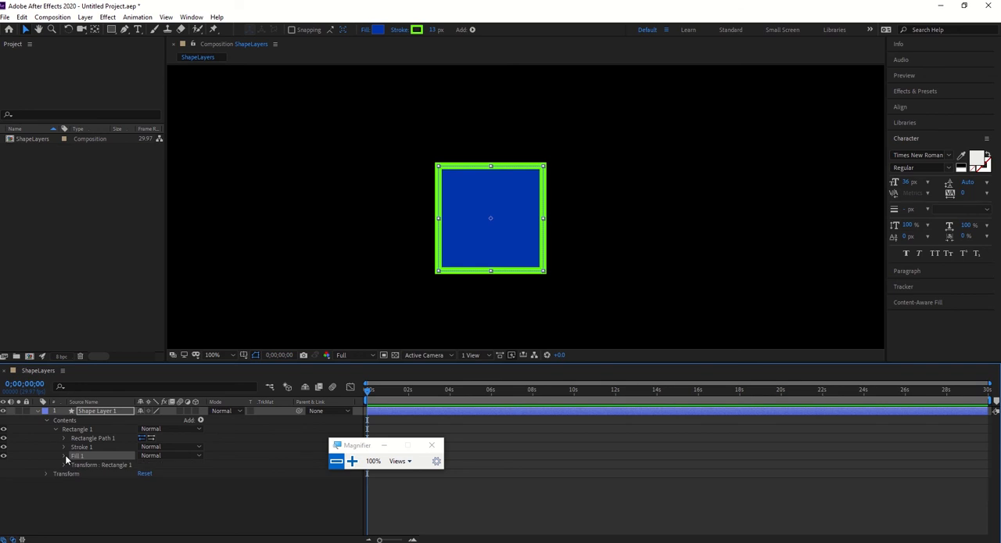
Magnify the timeline to 200% and expand both the Transform: Rectangle 1 properties and the layer's own Transform properties.
{"action": "left_click_drag", "start_coordinate": [375, 449], "coordinate": [712, 436]}
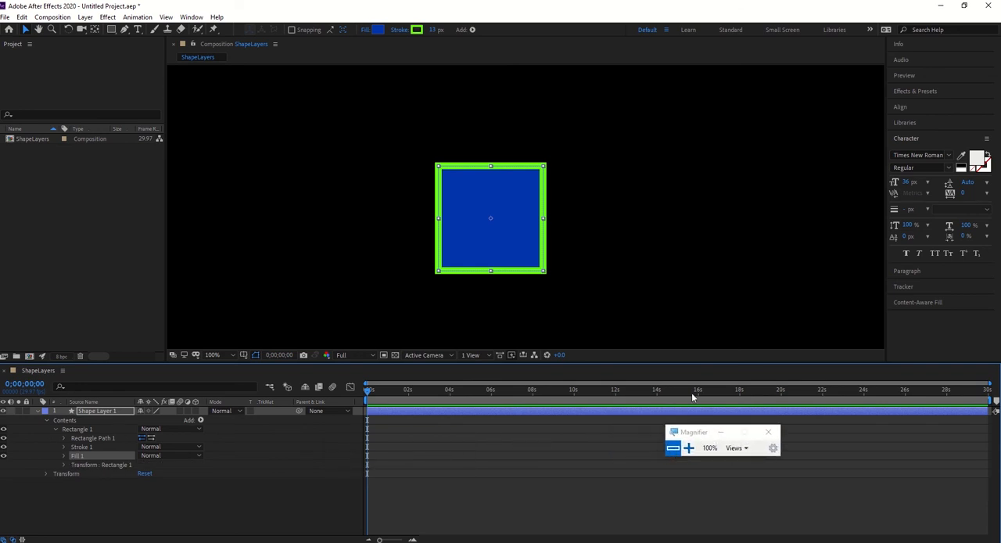
{"action": "left_click", "coordinate": [688, 448]}
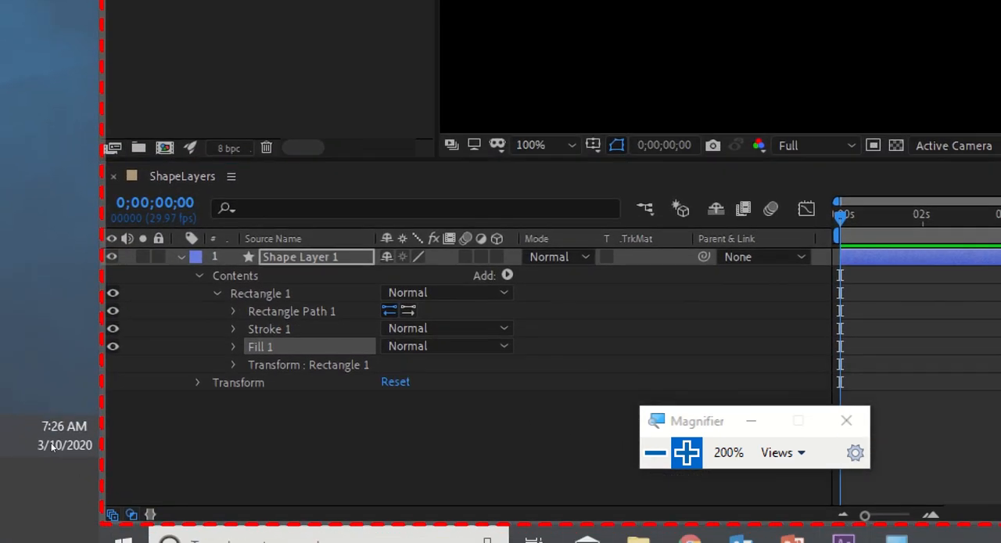
{"action": "left_click", "coordinate": [234, 364]}
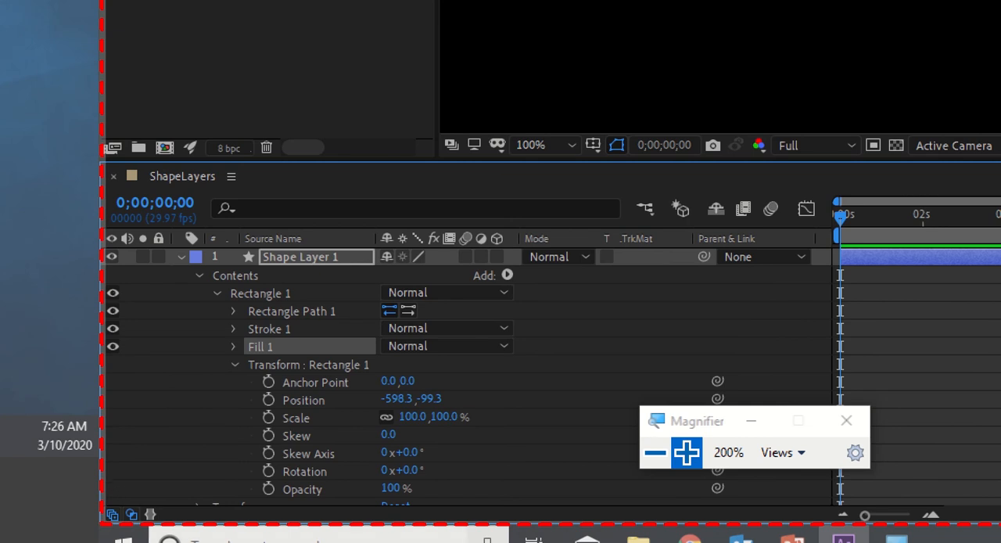
{"action": "scroll", "coordinate": [99, 523], "scroll_direction": "down", "scroll_amount": 1}
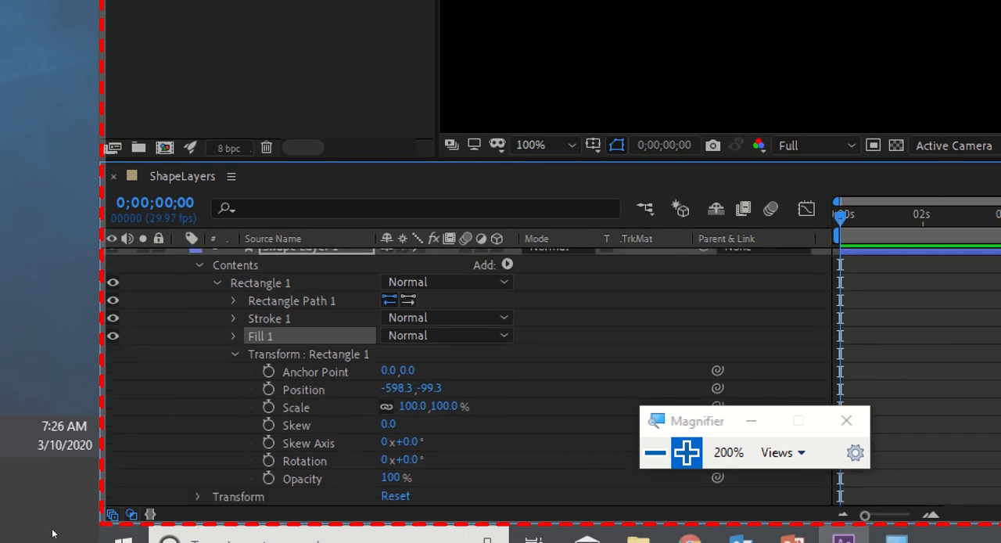
{"action": "left_click", "coordinate": [198, 496]}
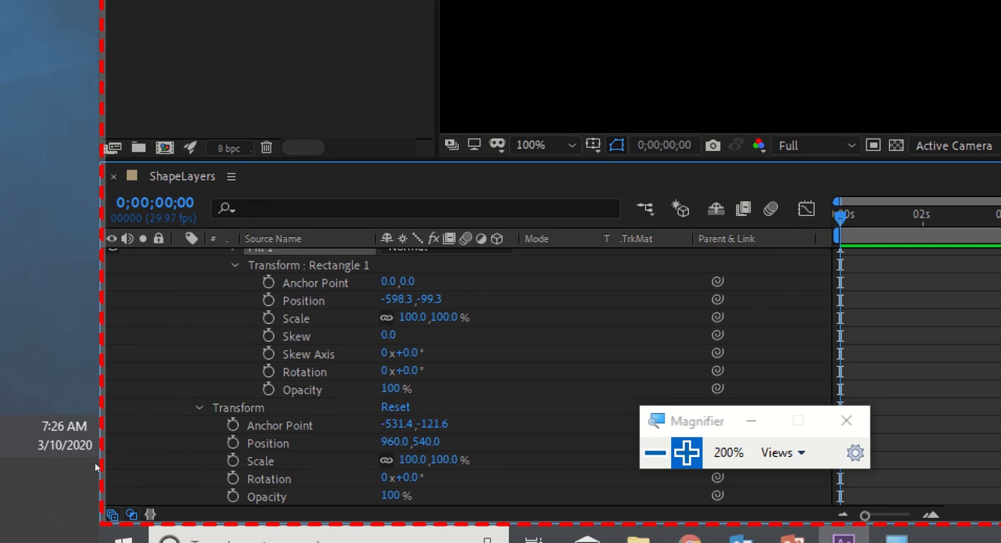
Compare the rectangle's Position, Scale, Rotation, Opacity, Skew and Skew Axis properties with the layer's Transform properties.
{"action": "left_click", "coordinate": [304, 301]}
{"action": "left_click", "coordinate": [296, 318]}
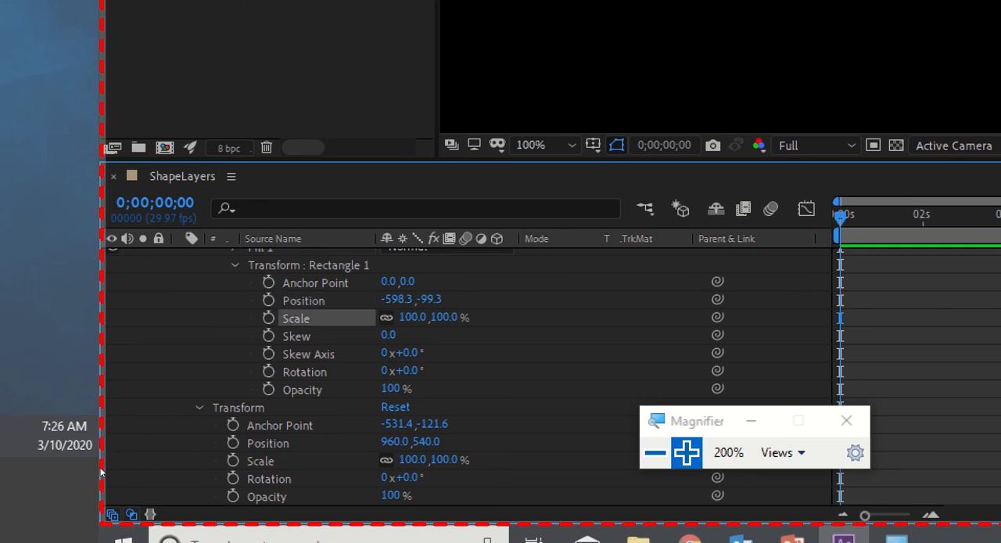
{"action": "left_click", "coordinate": [304, 372]}
{"action": "left_click", "coordinate": [302, 390]}
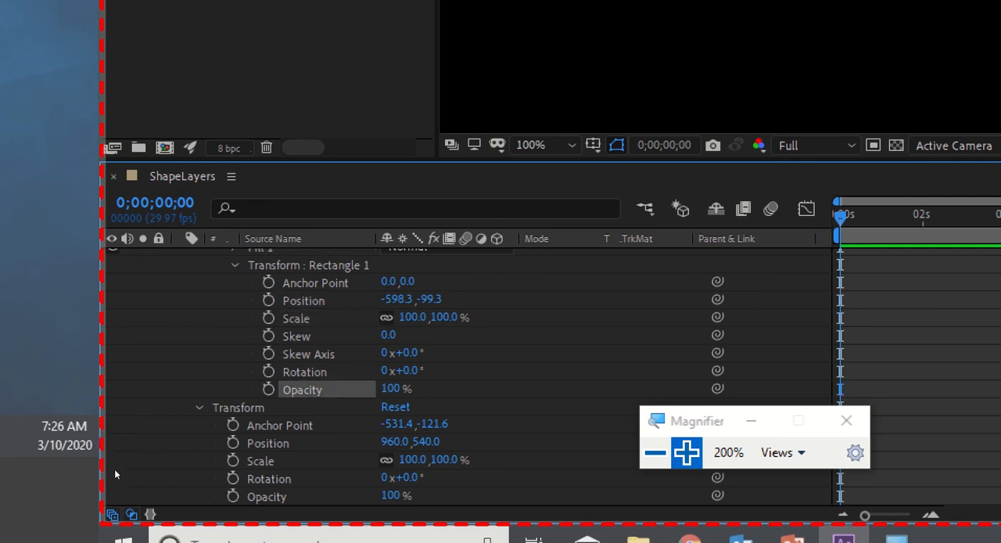
{"action": "left_click", "coordinate": [297, 337]}
{"action": "left_click", "coordinate": [308, 354]}
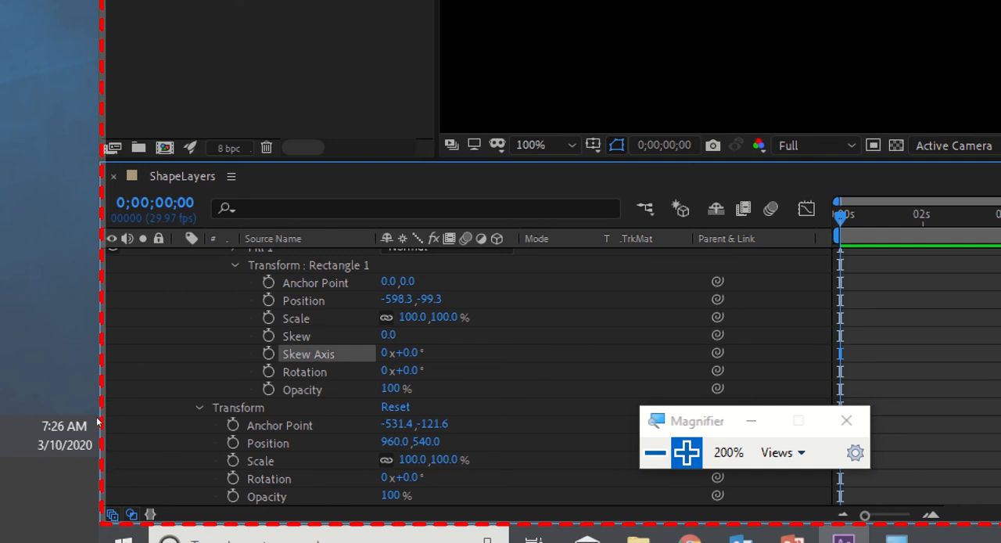
{"action": "key", "text": "super+minus"}
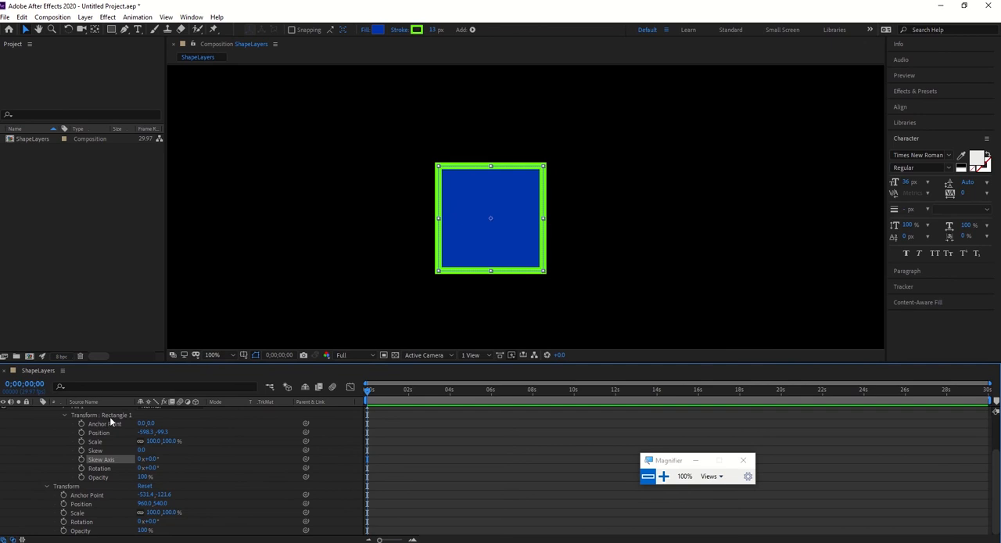
{"action": "scroll", "coordinate": [73, 440], "scroll_direction": "up", "scroll_amount": 3}
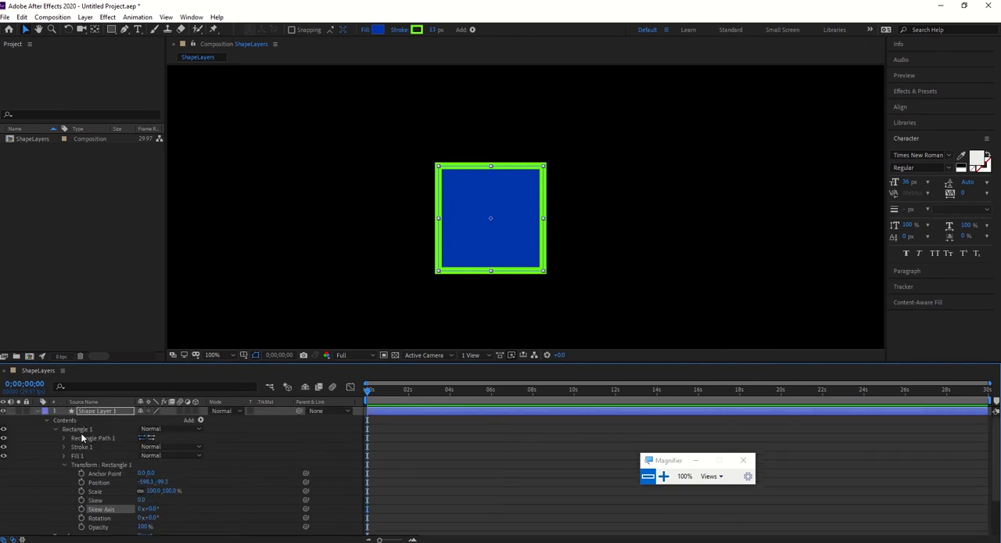
Set the Position of Rectangle 1 to 0, 0 in its own transform properties.
{"action": "left_click", "coordinate": [81, 430]}
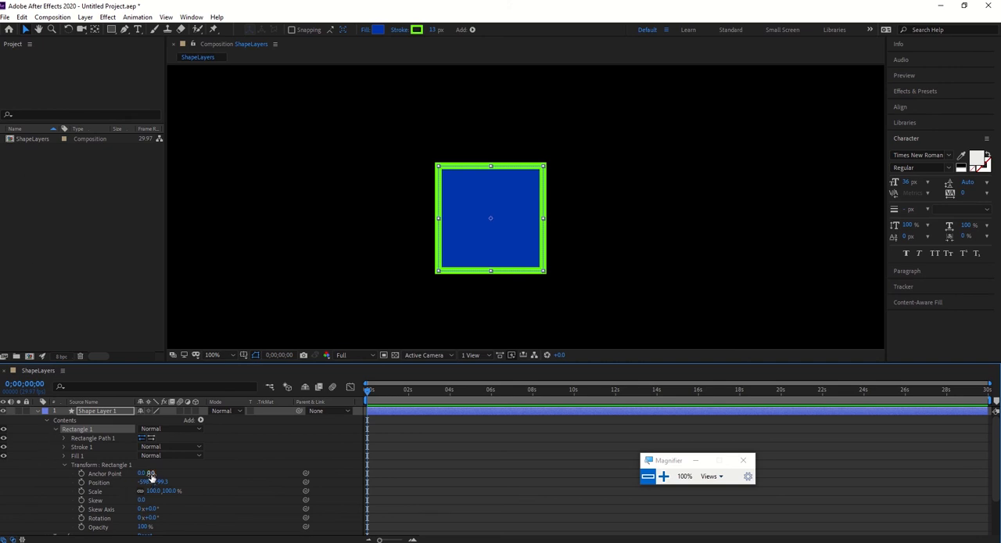
{"action": "mouse_move", "coordinate": [151, 473]}
{"action": "left_mouse_down"}
{"action": "mouse_move", "coordinate": [165, 476]}
{"action": "mouse_move", "coordinate": [153, 473]}
{"action": "mouse_move", "coordinate": [156, 489]}
{"action": "left_mouse_up"}
{"action": "left_click", "coordinate": [155, 482]}
{"action": "type", "text": "400"}
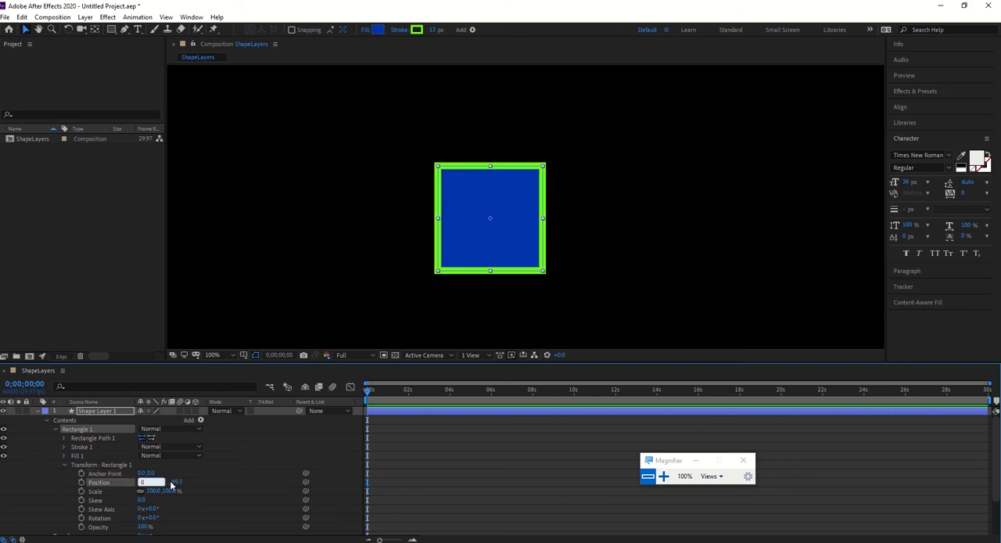
{"action": "key", "text": "Tab"}
{"action": "key", "text": "Return"}
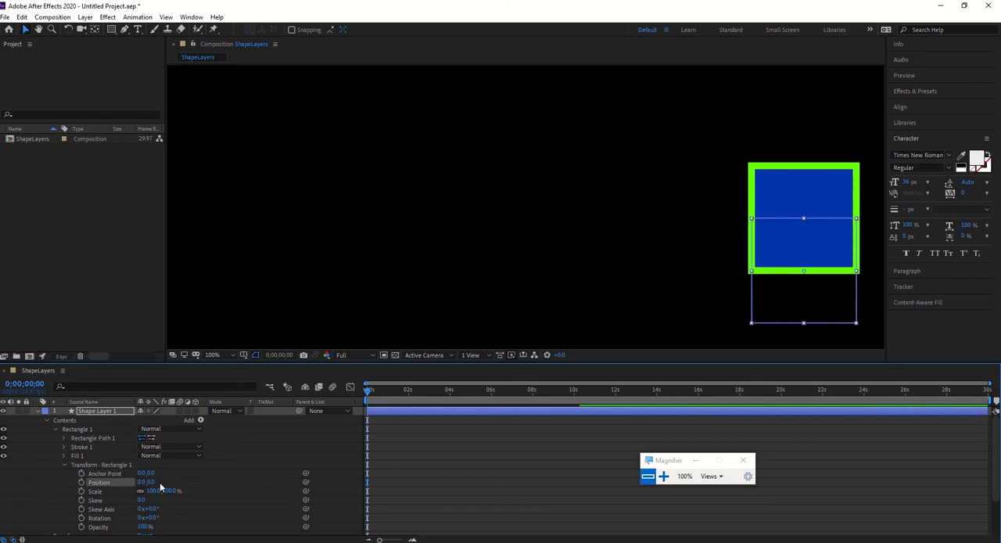
Scale Rectangle 1 to 126% and try a Skew of 7 with a changed Skew Axis.
{"action": "scroll", "coordinate": [717, 258], "scroll_direction": "down", "scroll_amount": 3}
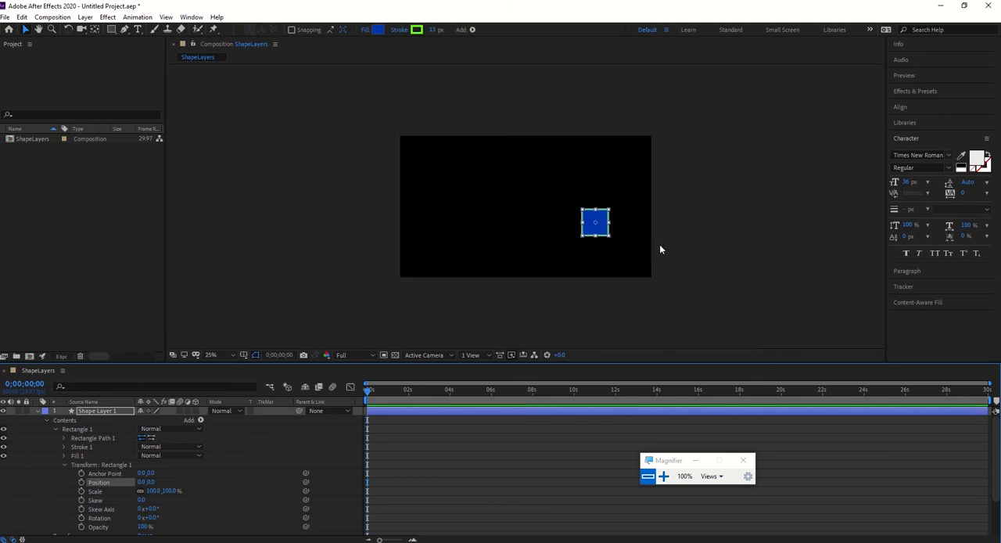
{"action": "scroll", "coordinate": [655, 249], "scroll_direction": "up", "scroll_amount": 2}
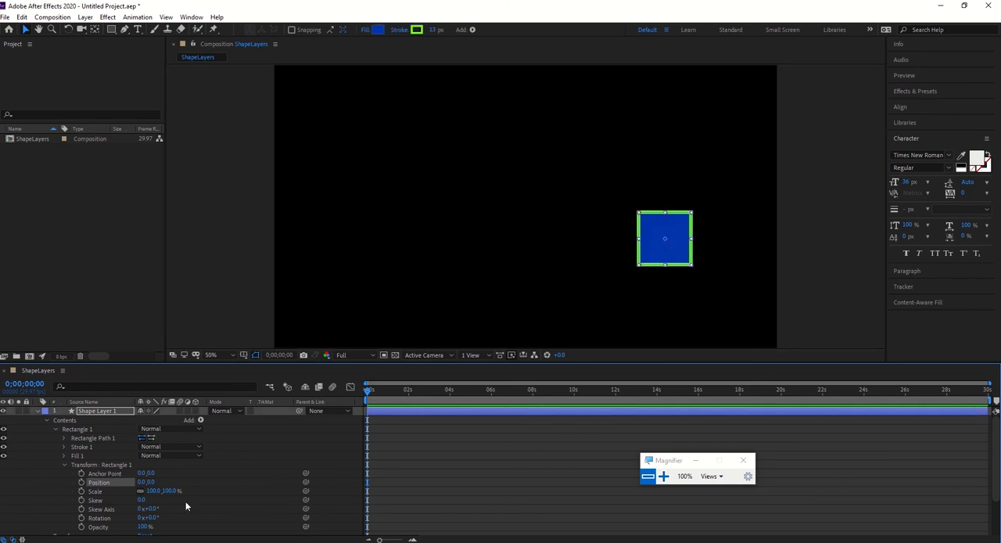
{"action": "left_click_drag", "start_coordinate": [156, 492], "coordinate": [255, 509]}
Set the Skew Axis and the Skew of Rectangle 1 back to 0.
{"action": "left_click", "coordinate": [154, 509]}
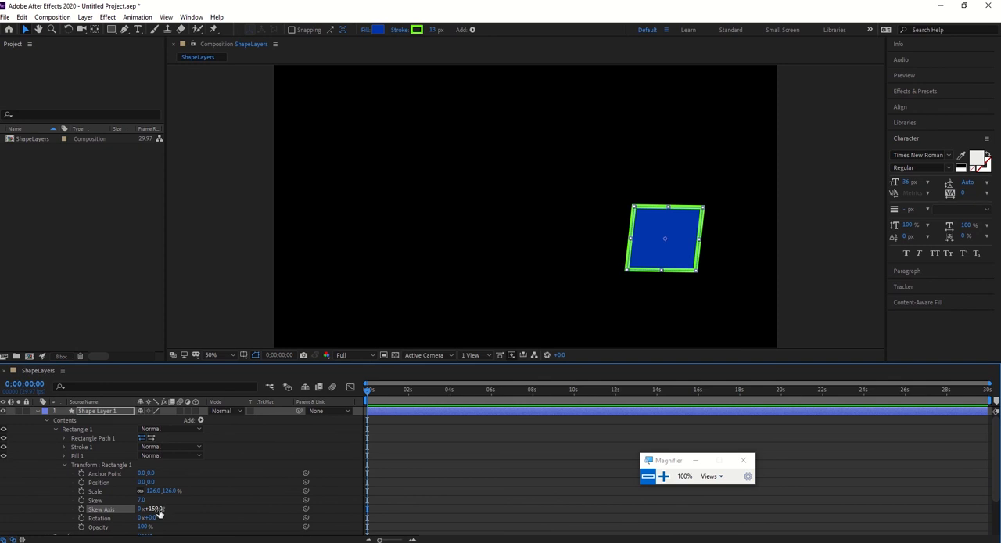
{"action": "type", "text": "0"}
{"action": "key", "text": "Return"}
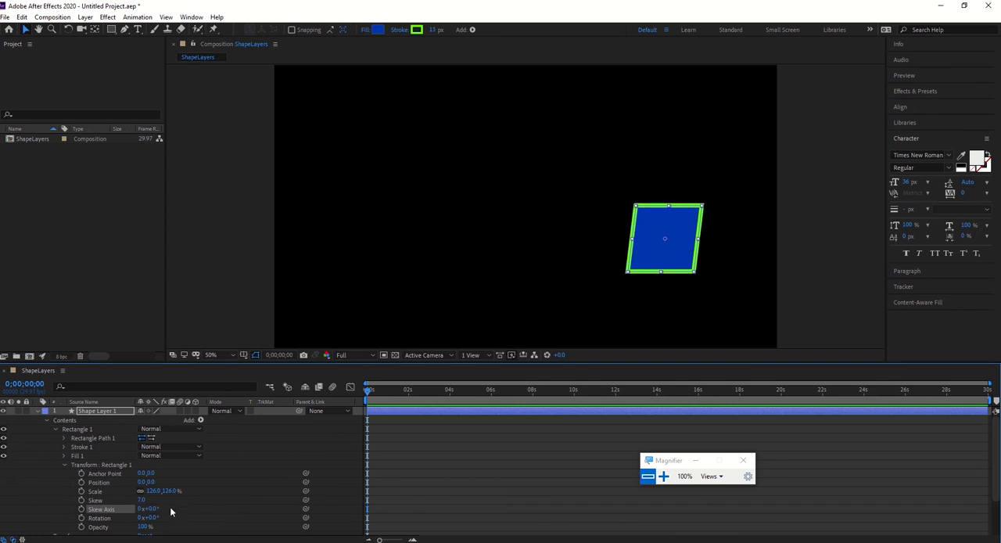
{"action": "left_click", "coordinate": [145, 500]}
{"action": "type", "text": "0"}
{"action": "key", "text": "Return"}
Try adding full revolutions to Rectangle 1, reset them to 0, and rotate it to 30 degrees.
{"action": "scroll", "coordinate": [224, 489], "scroll_direction": "down", "scroll_amount": 2}
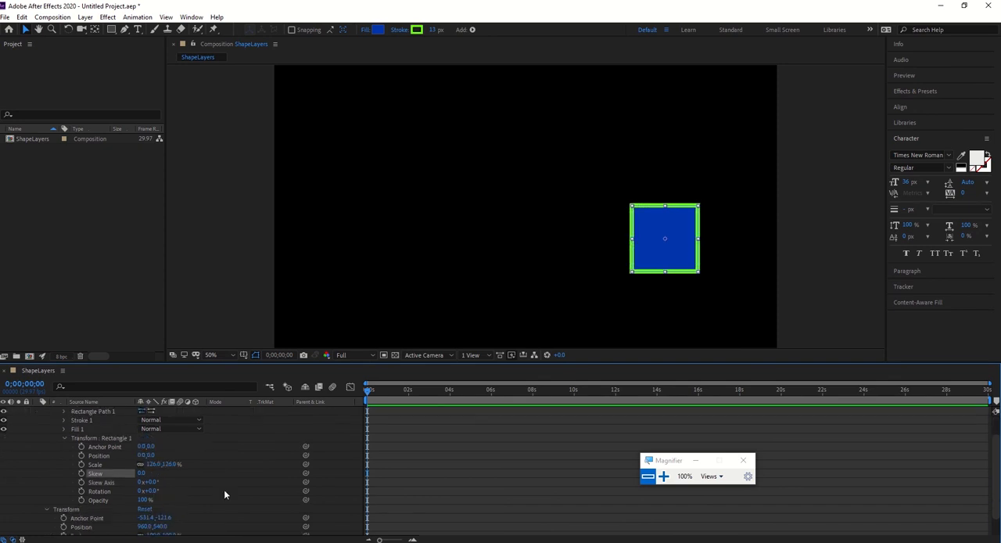
{"action": "left_click_drag", "start_coordinate": [141, 492], "coordinate": [167, 491]}
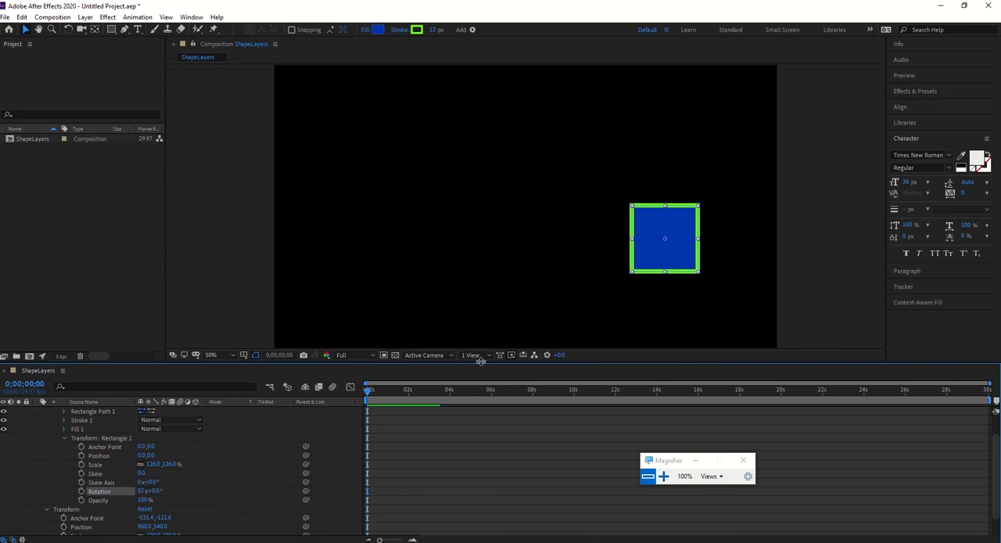
{"action": "left_click", "coordinate": [143, 491]}
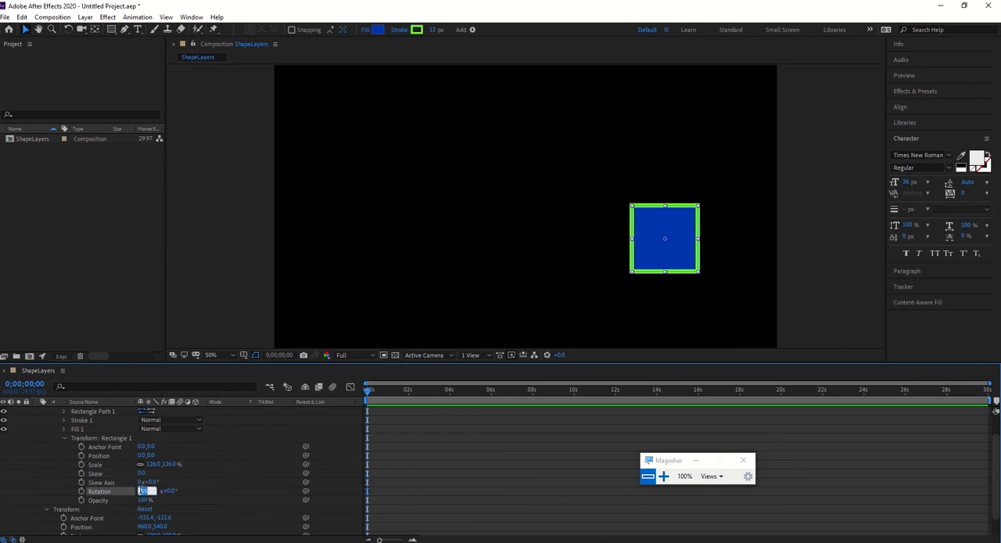
{"action": "type", "text": "0"}
{"action": "key", "text": "Return"}
{"action": "mouse_move", "coordinate": [150, 491]}
{"action": "left_mouse_down"}
{"action": "mouse_move", "coordinate": [163, 492]}
{"action": "mouse_move", "coordinate": [142, 496]}
{"action": "left_mouse_up"}
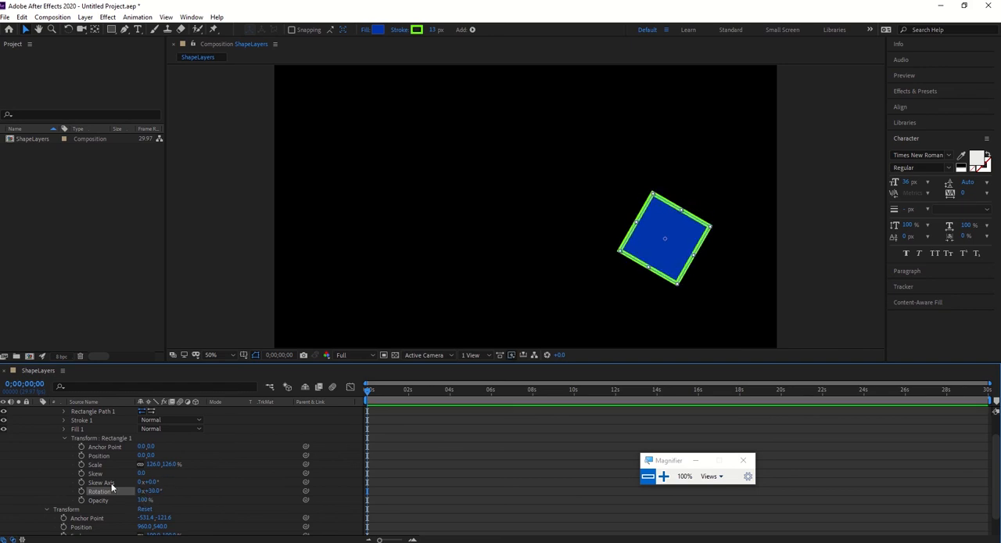
Try 0% opacity on Rectangle 1 and set its transform Opacity to 87%.
{"action": "left_click", "coordinate": [147, 500]}
{"action": "type", "text": "0"}
{"action": "key", "text": "Return"}
{"action": "left_click_drag", "start_coordinate": [142, 500], "coordinate": [203, 500]}
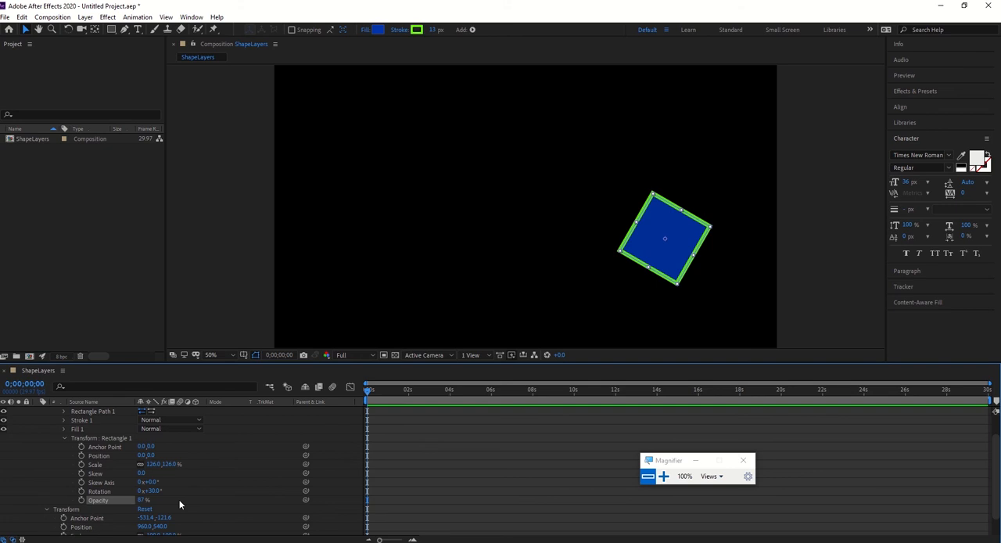
Collapse Transform: Rectangle 1 and the Rectangle 1 group, and select the shape layer's Contents.
{"action": "left_click", "coordinate": [108, 439]}
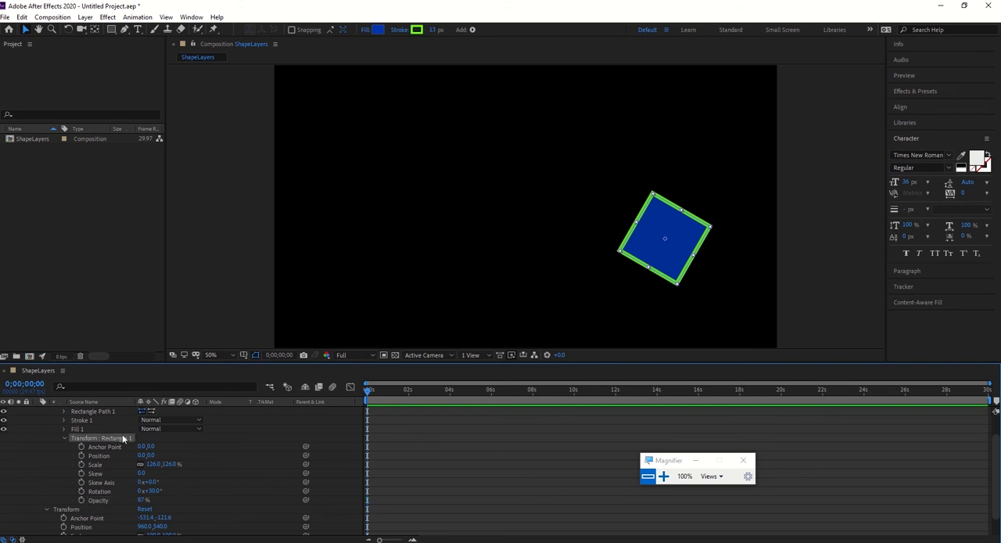
{"action": "left_click", "coordinate": [66, 439]}
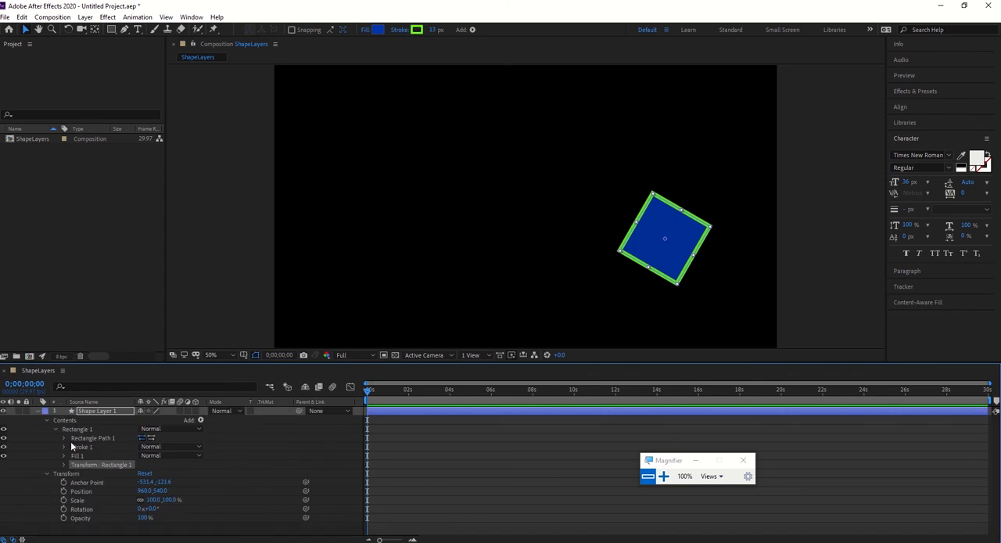
{"action": "left_click", "coordinate": [57, 428]}
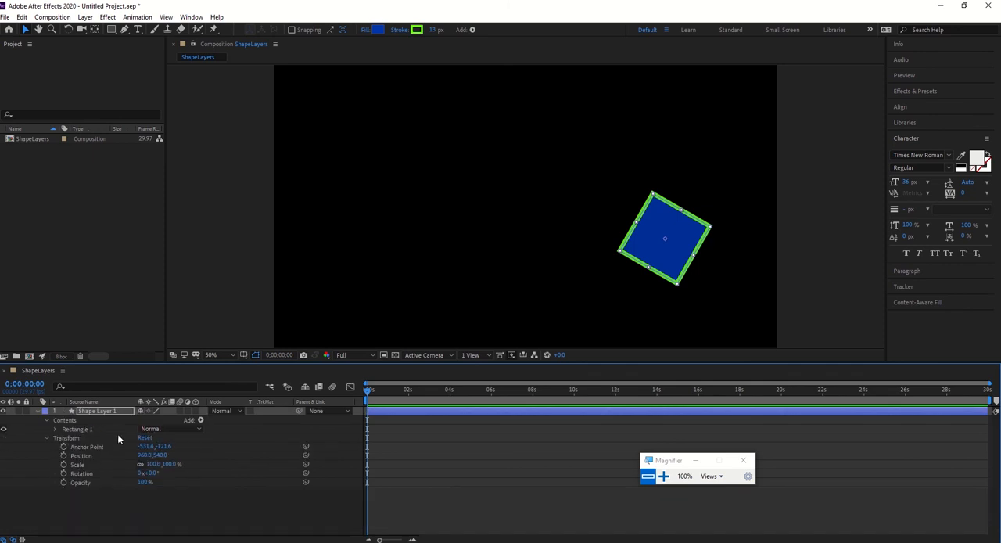
{"action": "left_click", "coordinate": [75, 422]}
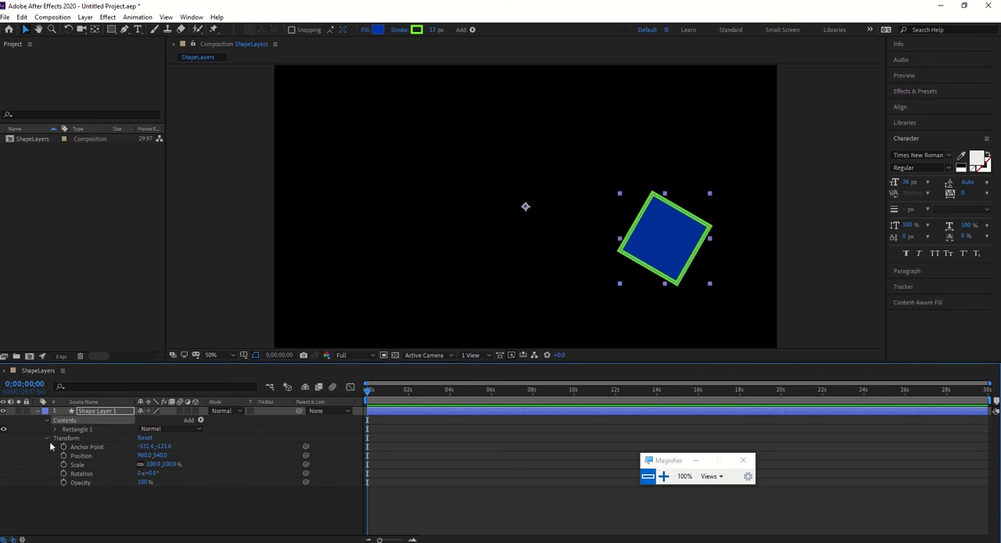
Collapse the layer's Transform and draw a star with the Star Tool in the upper-left of the composition, inside the existing shape layer.
{"action": "left_click", "coordinate": [46, 438]}
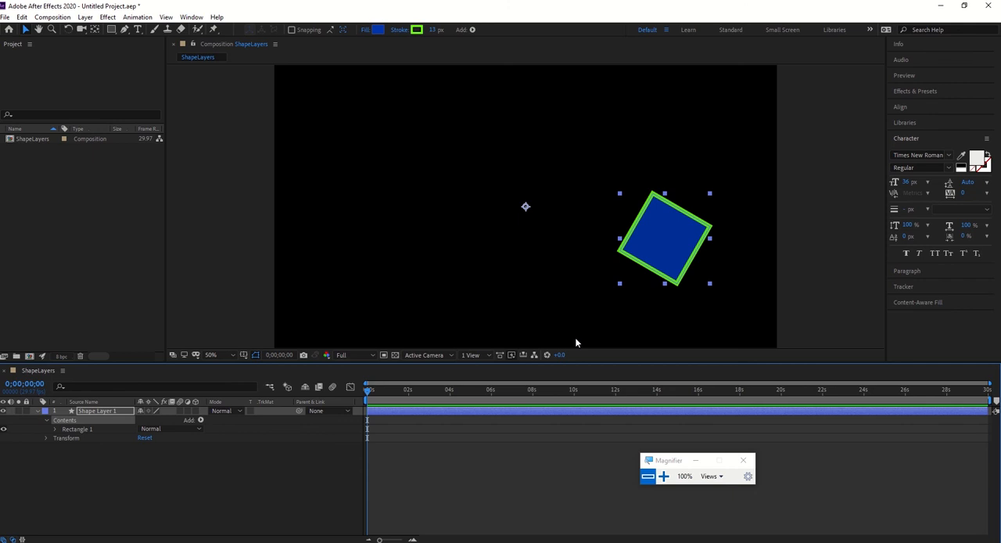
{"action": "left_click", "coordinate": [113, 33]}
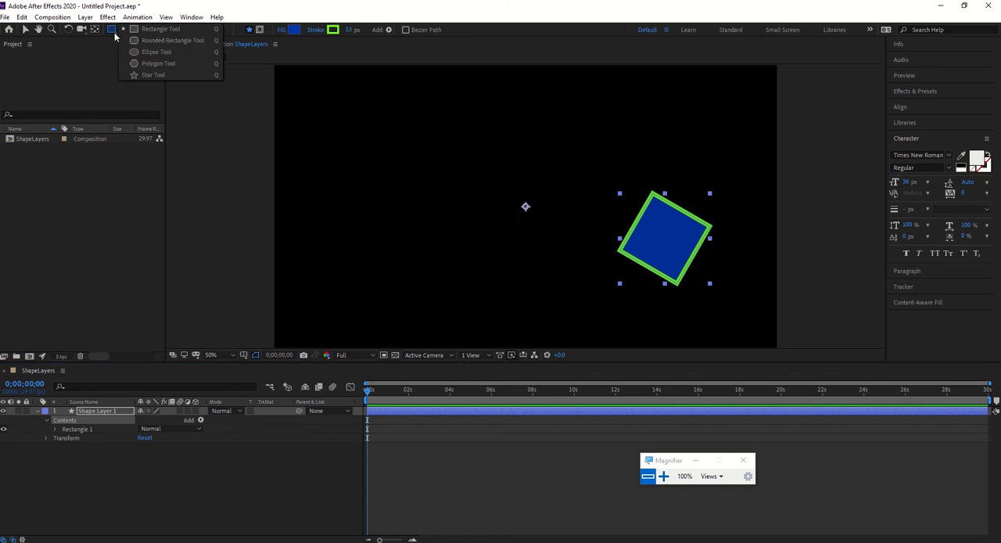
{"action": "left_click", "coordinate": [153, 74]}
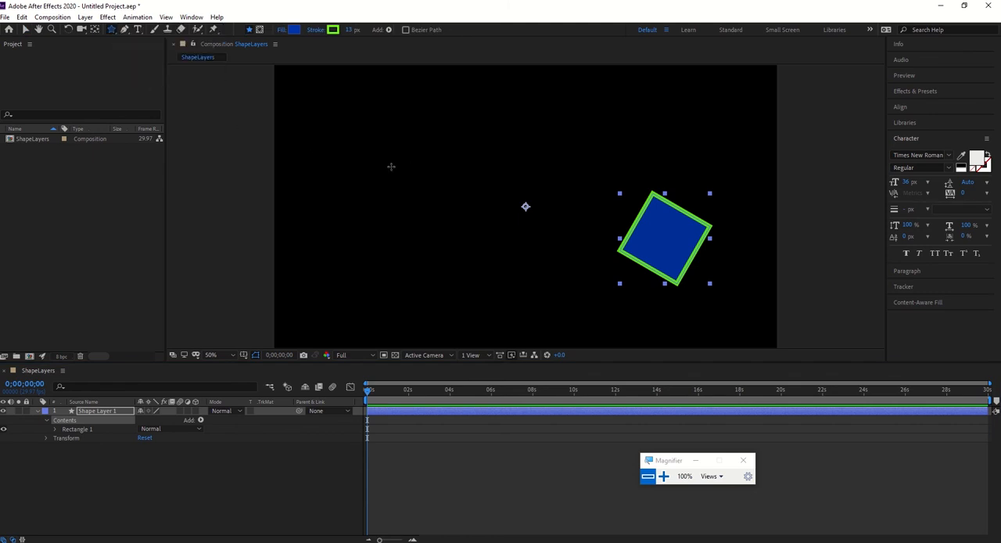
{"action": "left_click_drag", "start_coordinate": [357, 143], "coordinate": [395, 184]}
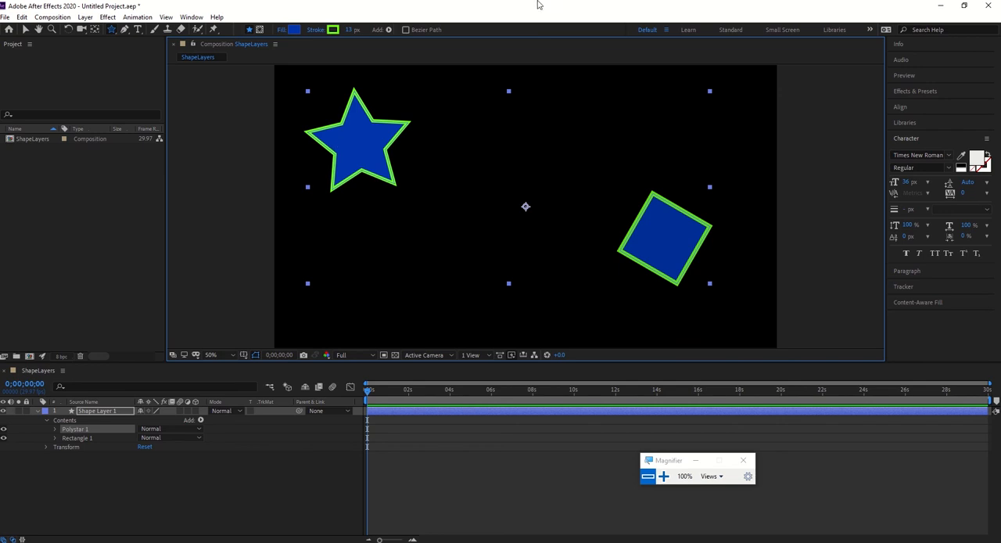
Set the star's stroke color to pinkish red, FF005A.
{"action": "left_click", "coordinate": [333, 30]}
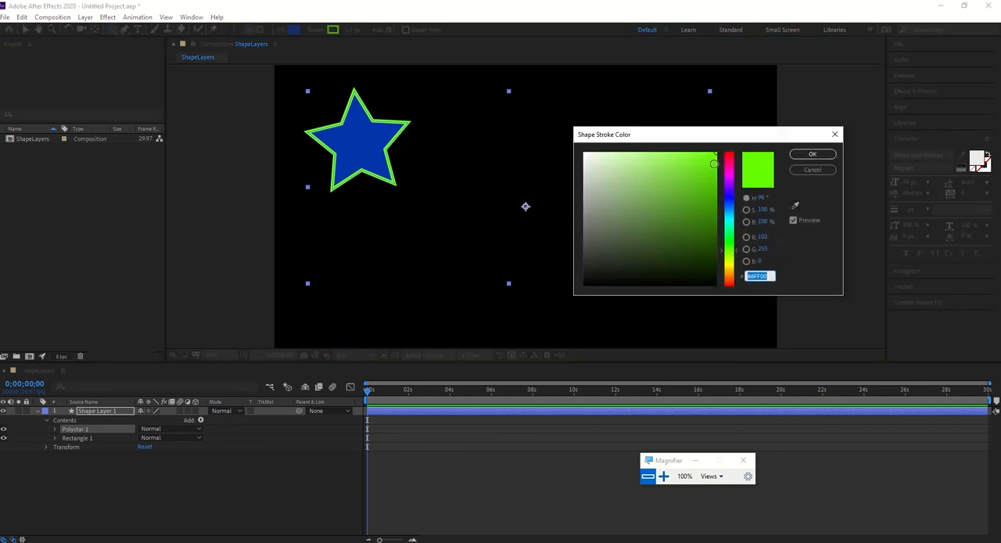
{"action": "left_click", "coordinate": [730, 162]}
{"action": "left_click", "coordinate": [813, 154]}
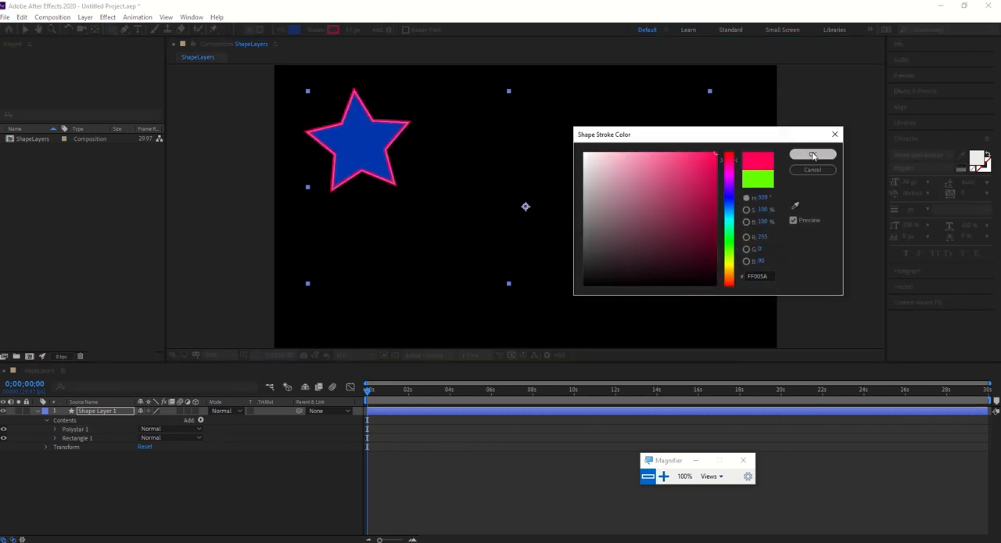
Try an olive green fill, 85AB00, on the star.
{"action": "left_click", "coordinate": [294, 29]}
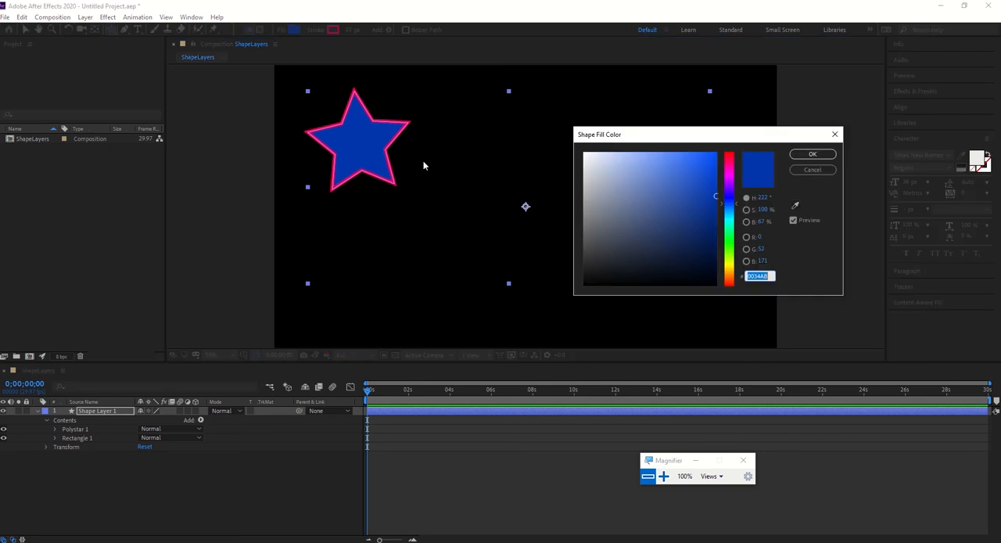
{"action": "left_click", "coordinate": [729, 259]}
{"action": "left_click", "coordinate": [813, 154]}
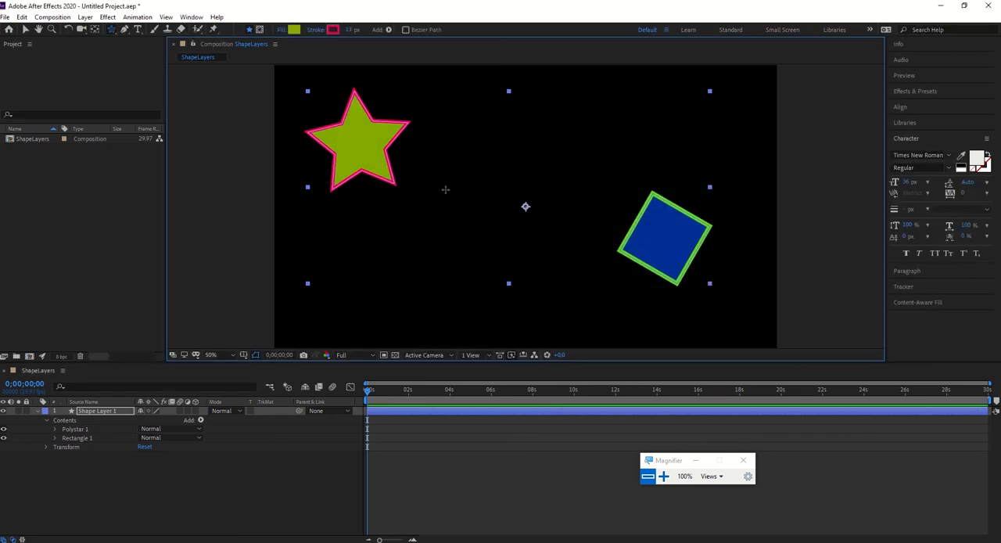
Set the star's fill color to light yellow, FEF28E.
{"action": "left_click", "coordinate": [294, 30]}
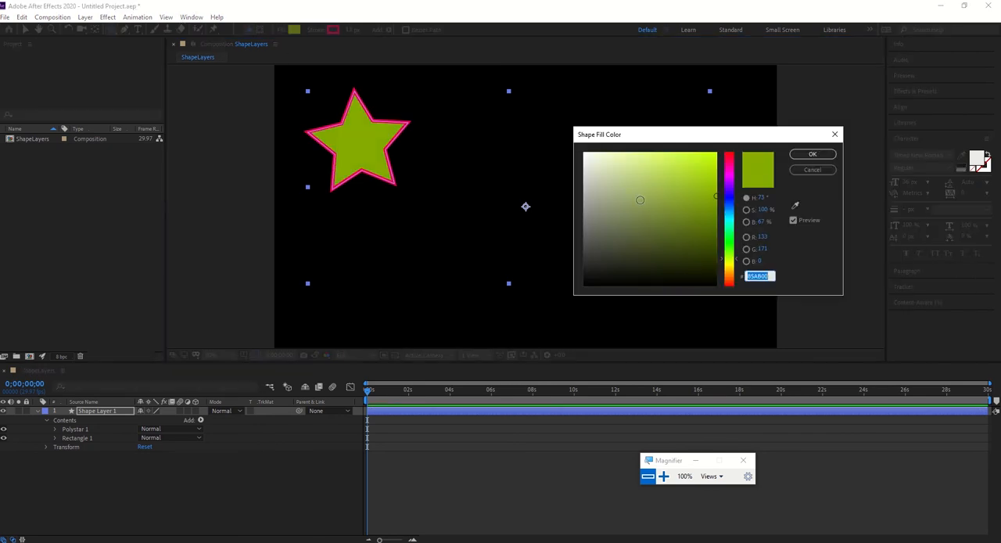
{"action": "left_click", "coordinate": [617, 152]}
{"action": "left_click", "coordinate": [732, 269]}
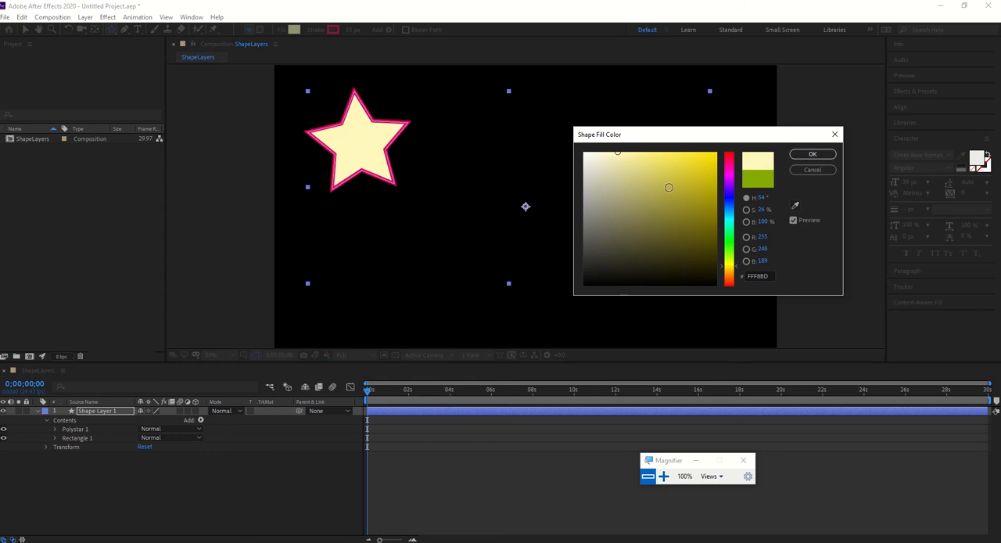
{"action": "left_click", "coordinate": [642, 152]}
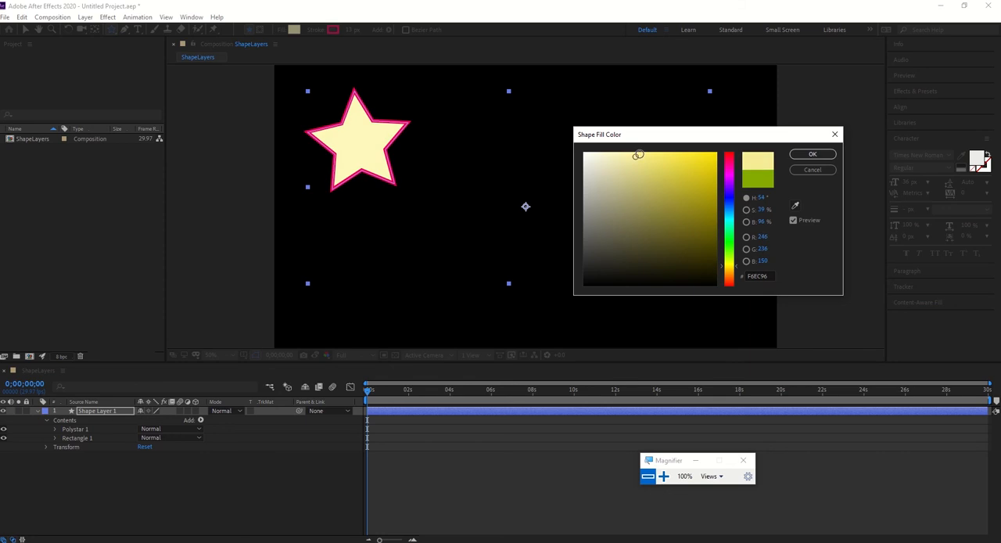
{"action": "left_click", "coordinate": [808, 154]}
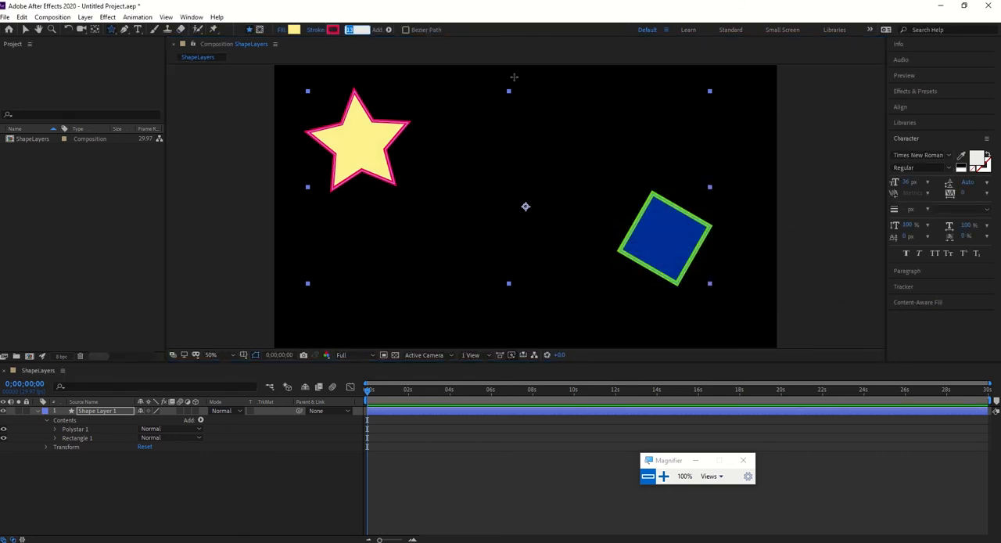
Set the star's stroke width to 5 px and return to the Selection tool.
{"action": "type", "text": "5"}
{"action": "key", "text": "Return"}
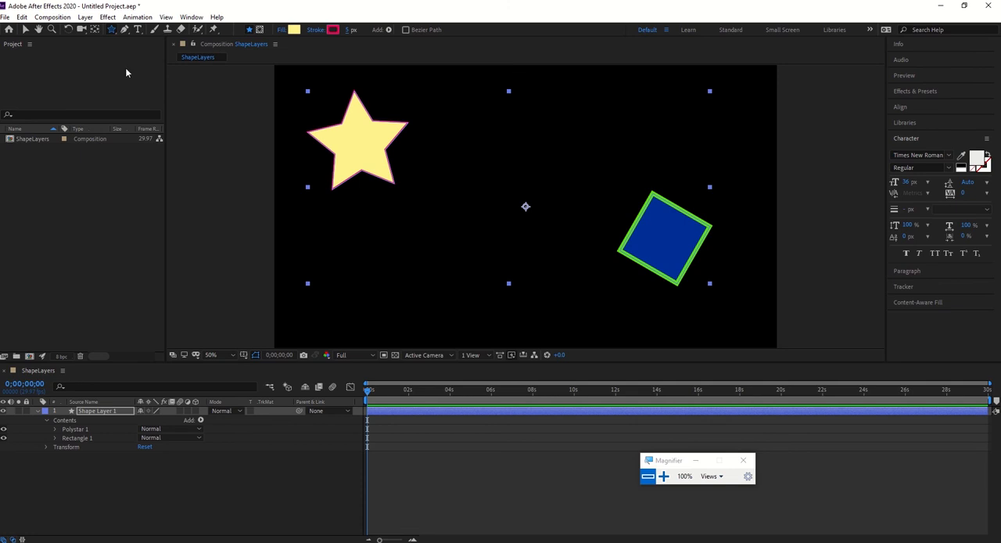
{"action": "left_click", "coordinate": [25, 29]}
{"action": "left_click", "coordinate": [469, 217]}
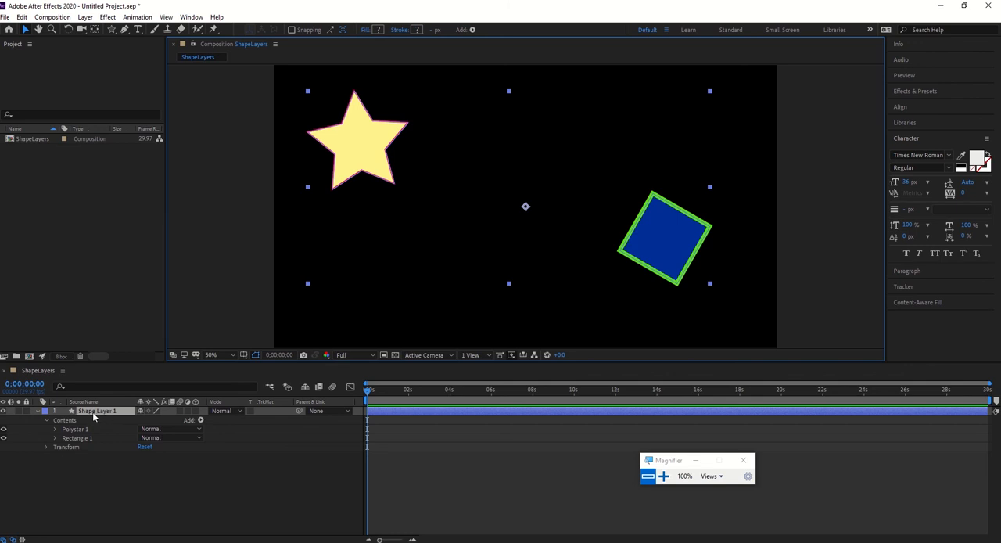
Try the whole layer's Position and Rotation in its Transform, center the anchor point in the layer content, and reset Rotation to 0.
{"action": "left_click", "coordinate": [46, 446]}
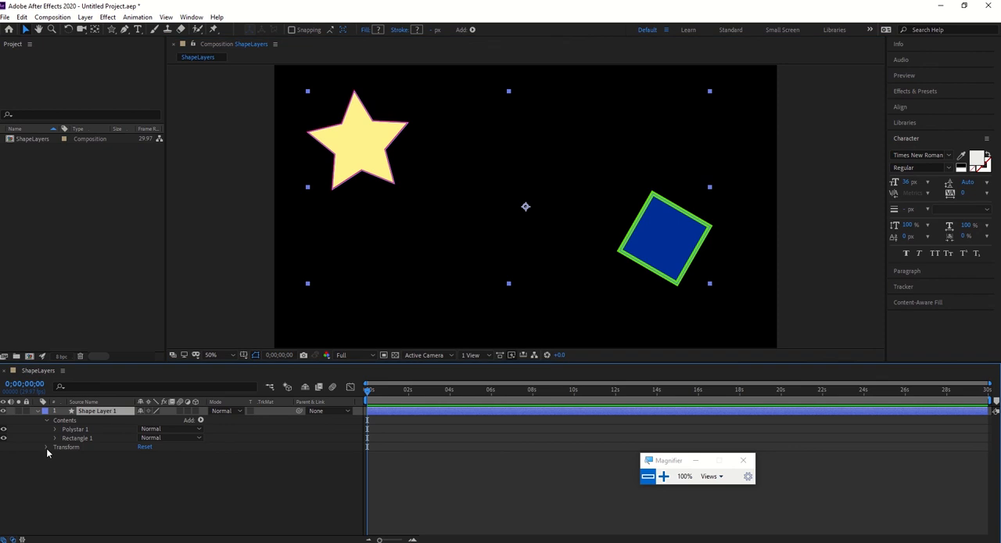
{"action": "mouse_move", "coordinate": [145, 465]}
{"action": "left_mouse_down"}
{"action": "mouse_move", "coordinate": [192, 468]}
{"action": "mouse_move", "coordinate": [195, 478]}
{"action": "mouse_move", "coordinate": [125, 483]}
{"action": "mouse_move", "coordinate": [158, 482]}
{"action": "mouse_move", "coordinate": [149, 482]}
{"action": "left_mouse_up"}
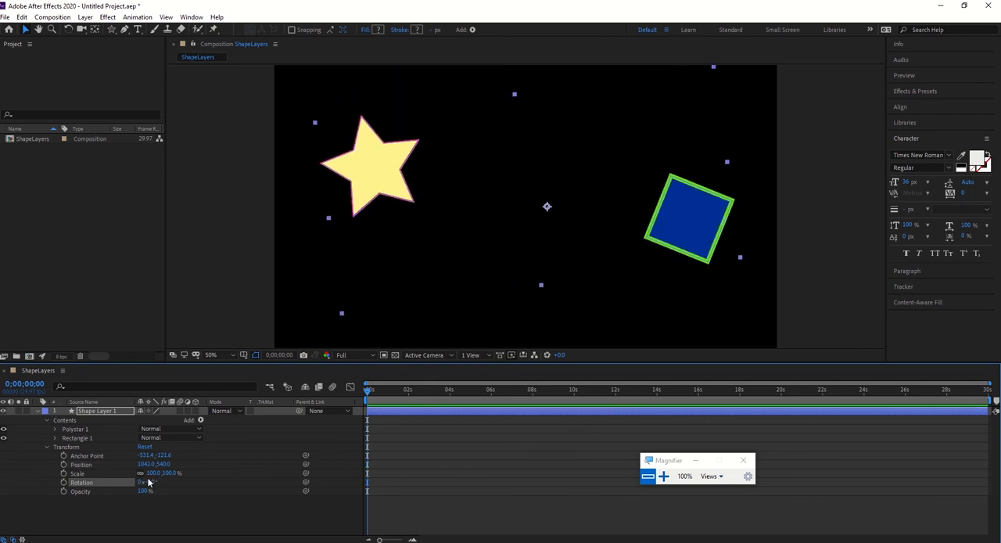
{"action": "key", "text": "ctrl+alt+Home"}
{"action": "left_click", "coordinate": [147, 482]}
{"action": "type", "text": "0"}
{"action": "key", "text": "Return"}
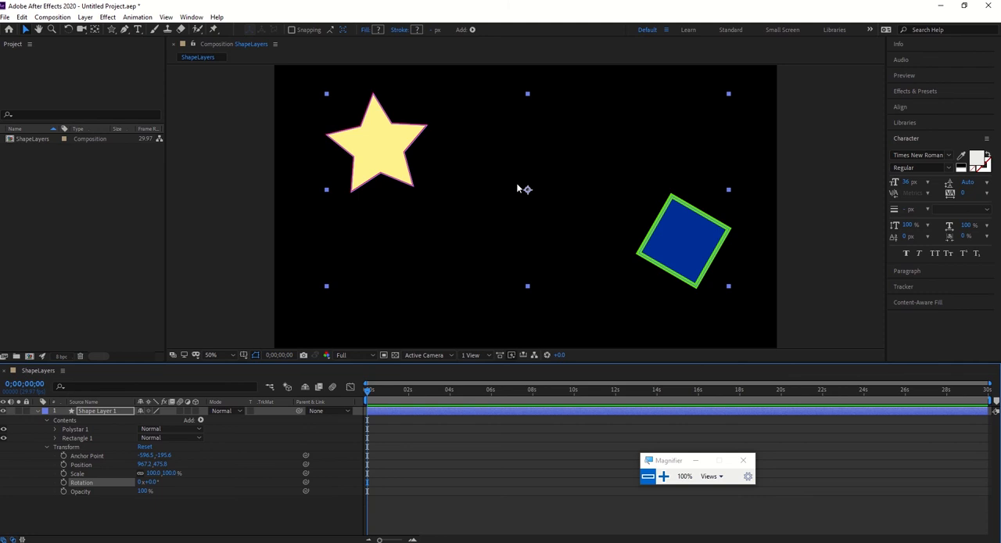
Using the star's own transform properties, rotate Polystar 1 to 141 degrees and move it up to a Y position of -386.6.
{"action": "left_click", "coordinate": [47, 446]}
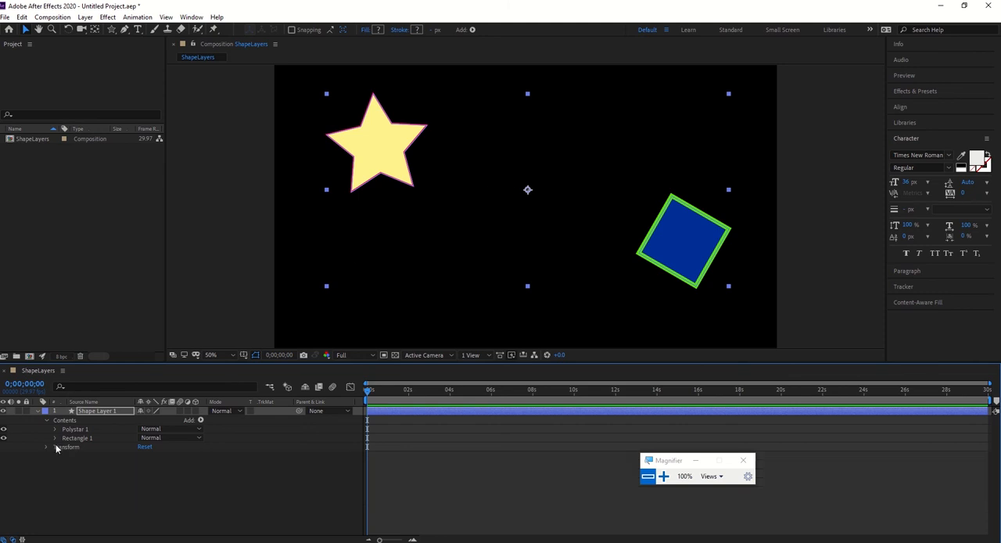
{"action": "left_click", "coordinate": [55, 439]}
{"action": "left_click", "coordinate": [56, 428]}
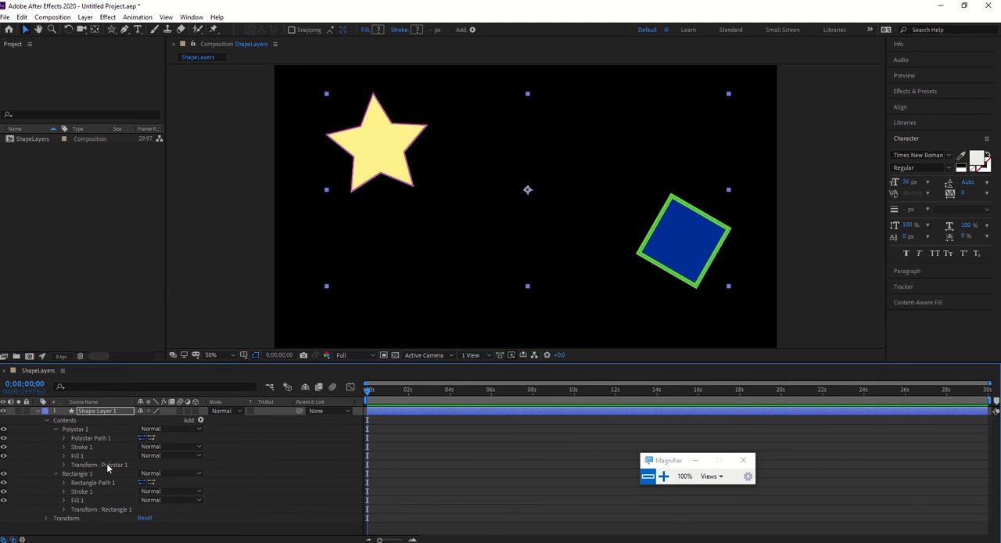
{"action": "left_click", "coordinate": [64, 464]}
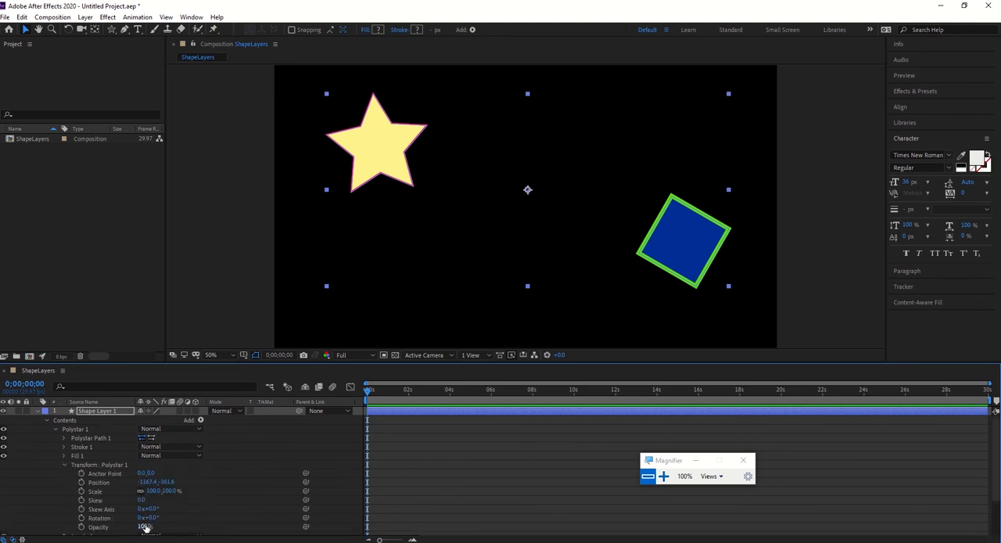
{"action": "left_click_drag", "start_coordinate": [147, 518], "coordinate": [193, 517]}
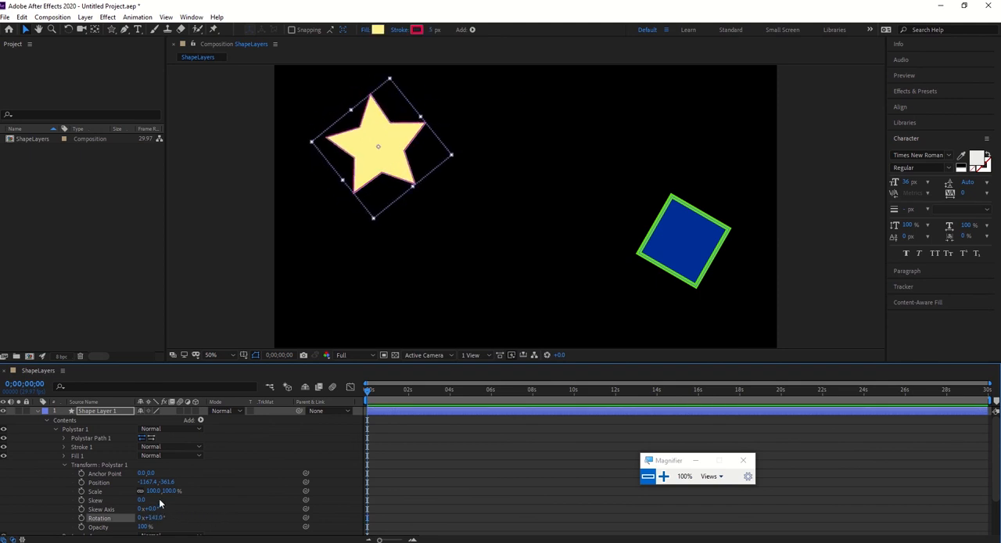
{"action": "mouse_move", "coordinate": [166, 482]}
{"action": "left_mouse_down"}
{"action": "mouse_move", "coordinate": [180, 483]}
{"action": "mouse_move", "coordinate": [156, 486]}
{"action": "left_mouse_up"}
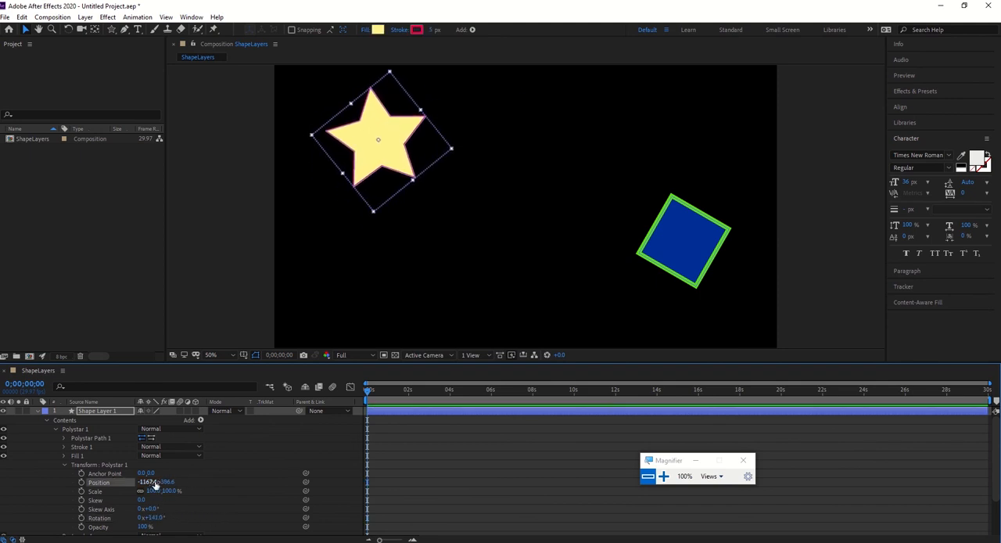
Move Rectangle 1 to position 0, -101 and rotate it to 86 degrees, and collapse both shape groups.
{"action": "scroll", "coordinate": [156, 486], "scroll_direction": "down", "scroll_amount": 3}
{"action": "left_click", "coordinate": [64, 522]}
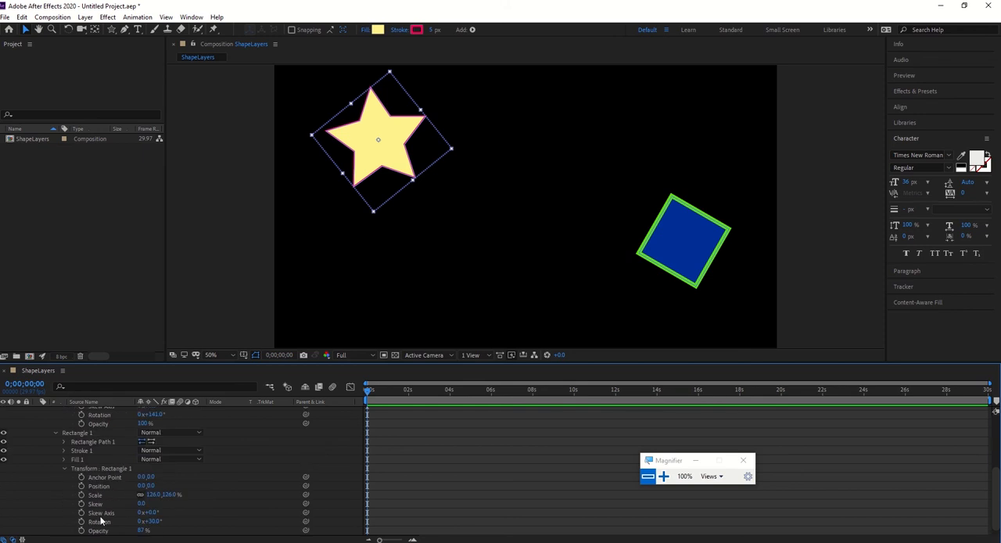
{"action": "left_click_drag", "start_coordinate": [151, 486], "coordinate": [184, 512]}
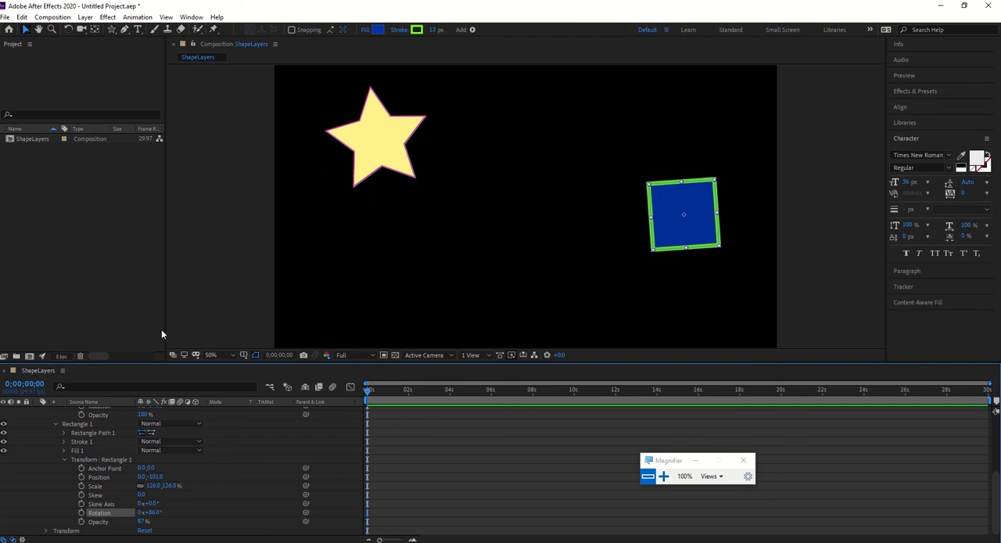
{"action": "left_click", "coordinate": [55, 424]}
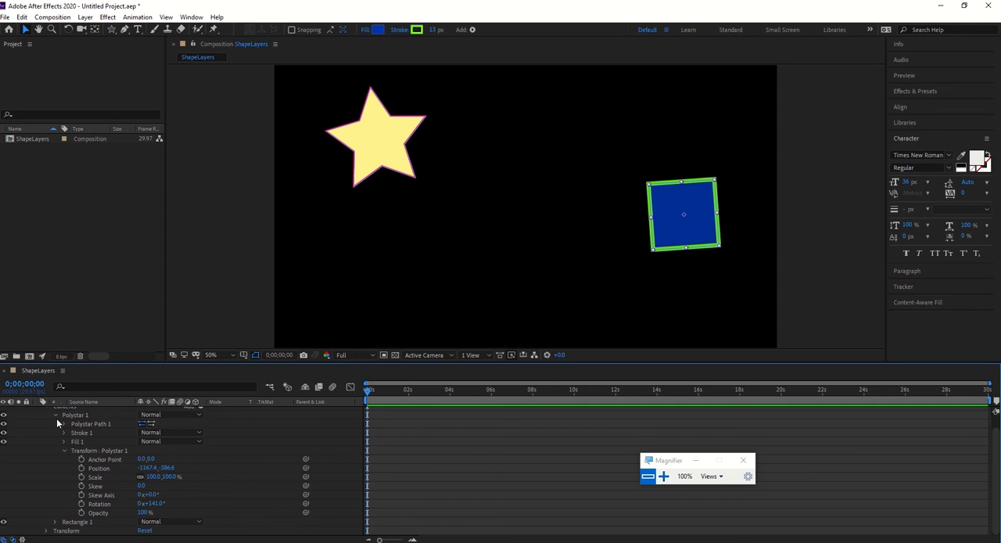
{"action": "left_click", "coordinate": [56, 416]}
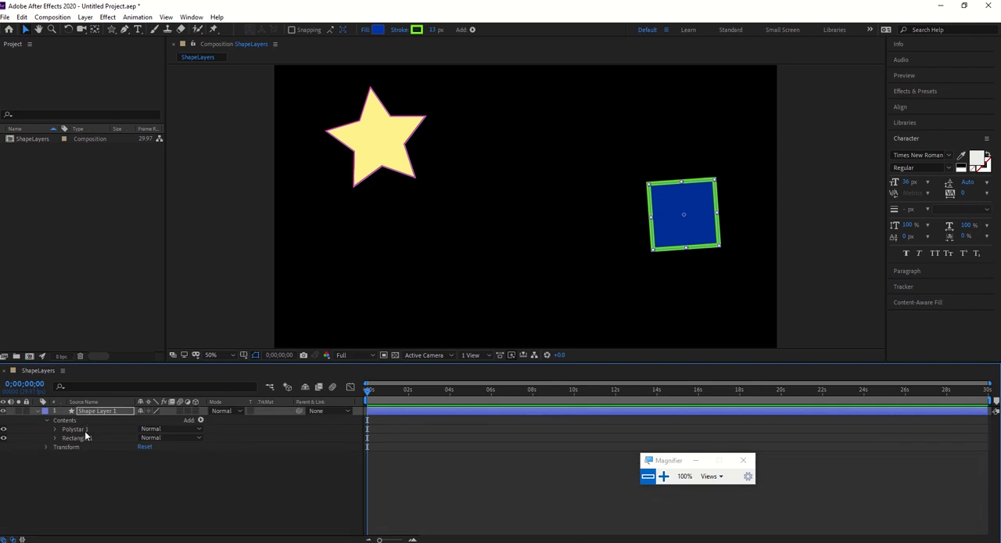
Delete the rectangle from the shape layer, and delete the whole shape layer with the remaining star.
{"action": "left_click", "coordinate": [37, 413]}
{"action": "key", "text": "Delete"}
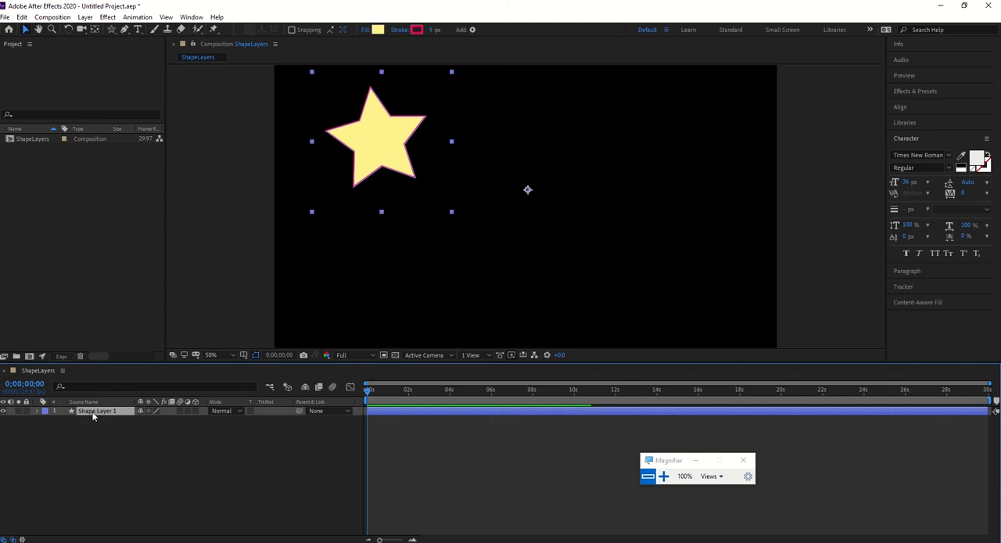
{"action": "key", "text": "Delete"}
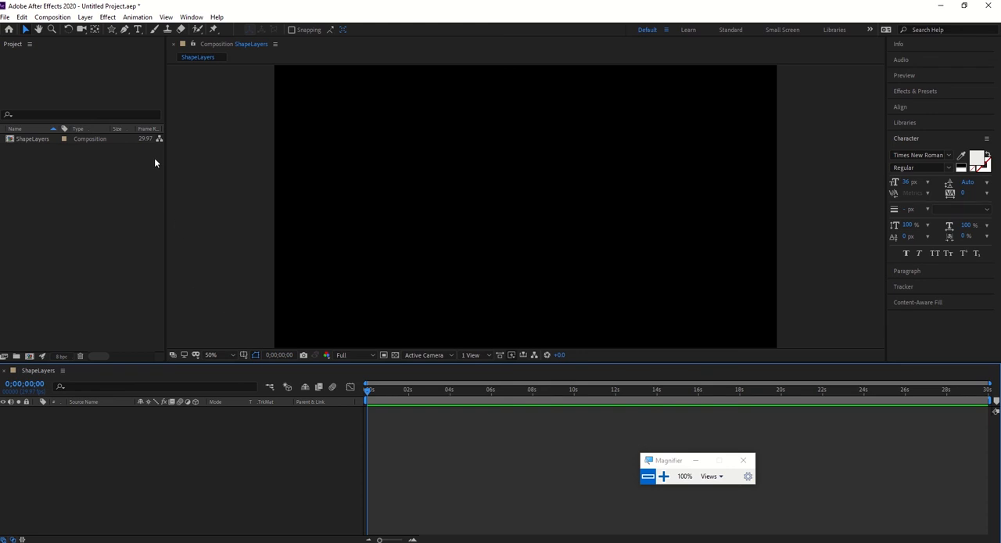
Create a new empty shape layer in the ShapeLayers composition.
{"action": "left_click", "coordinate": [86, 17]}
{"action": "mouse_move", "coordinate": [92, 32]}
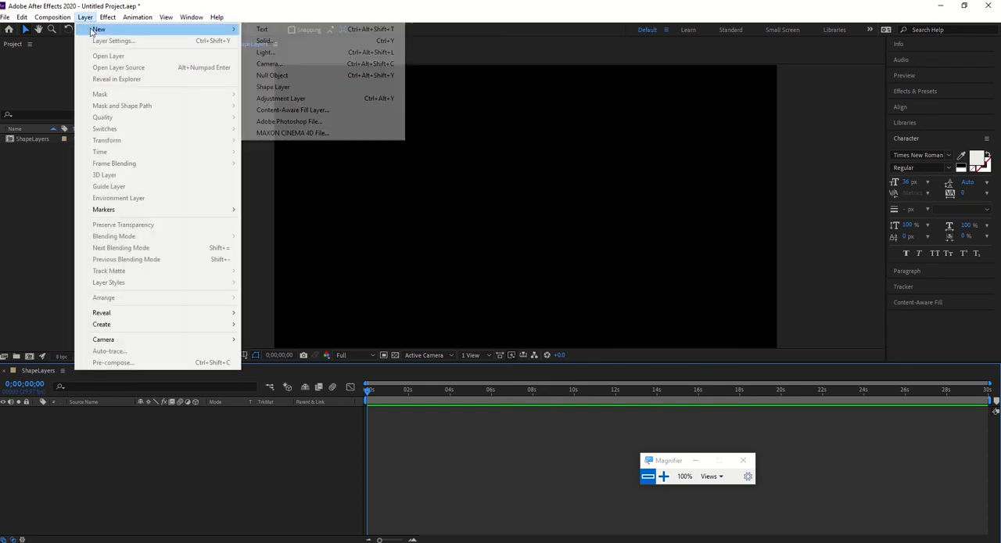
{"action": "left_click", "coordinate": [316, 88]}
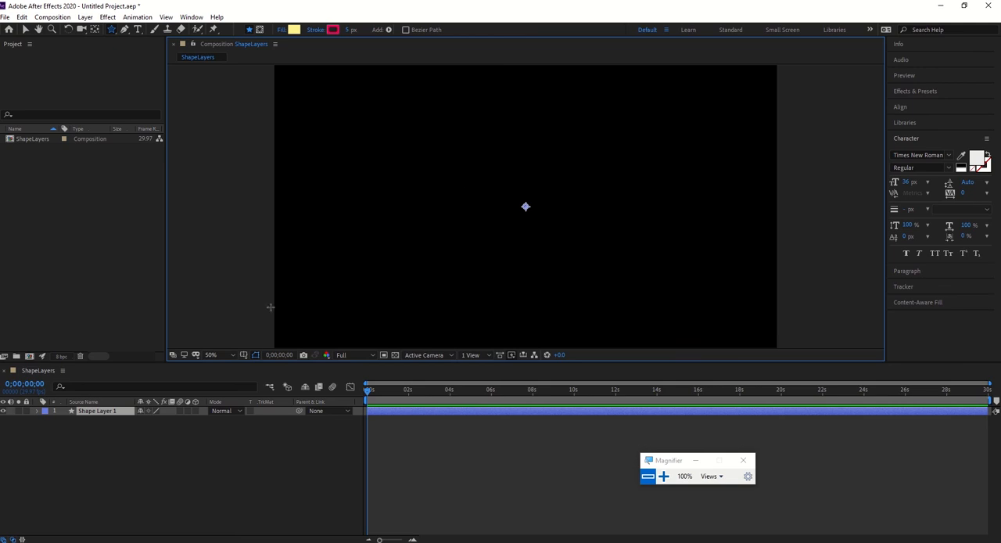
Add a Rectangle path to the new shape layer's Contents, and deselect the layer with the Selection tool.
{"action": "left_click", "coordinate": [38, 411]}
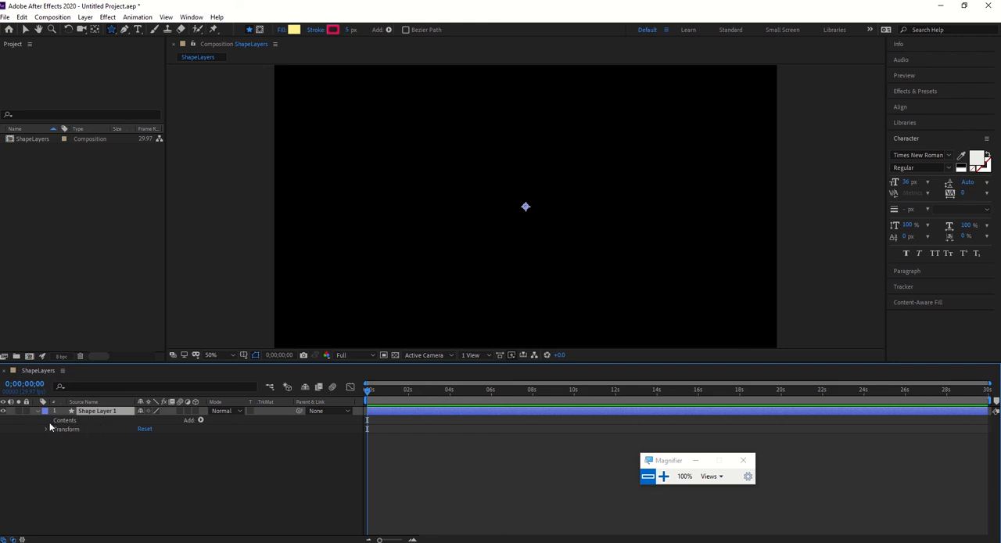
{"action": "left_click", "coordinate": [64, 423]}
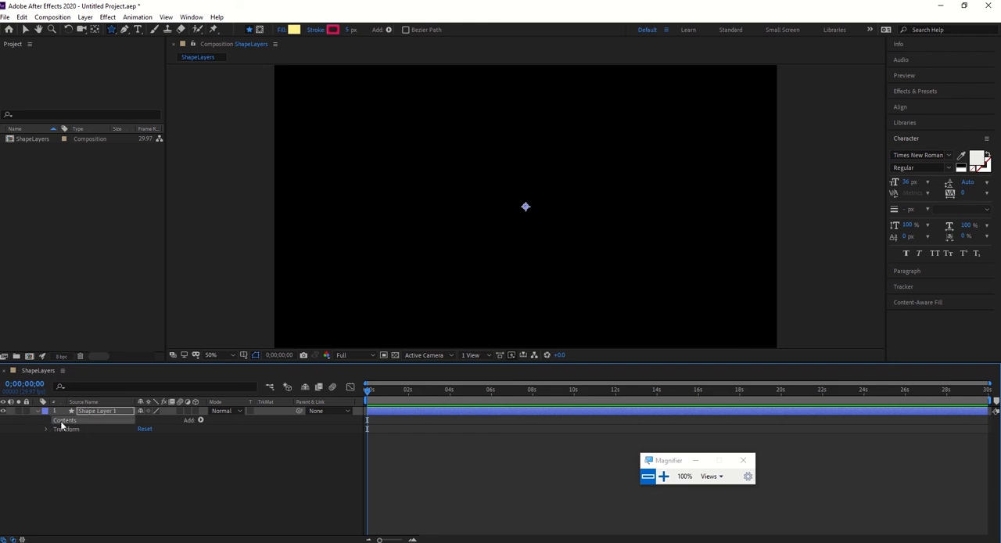
{"action": "left_click", "coordinate": [200, 421]}
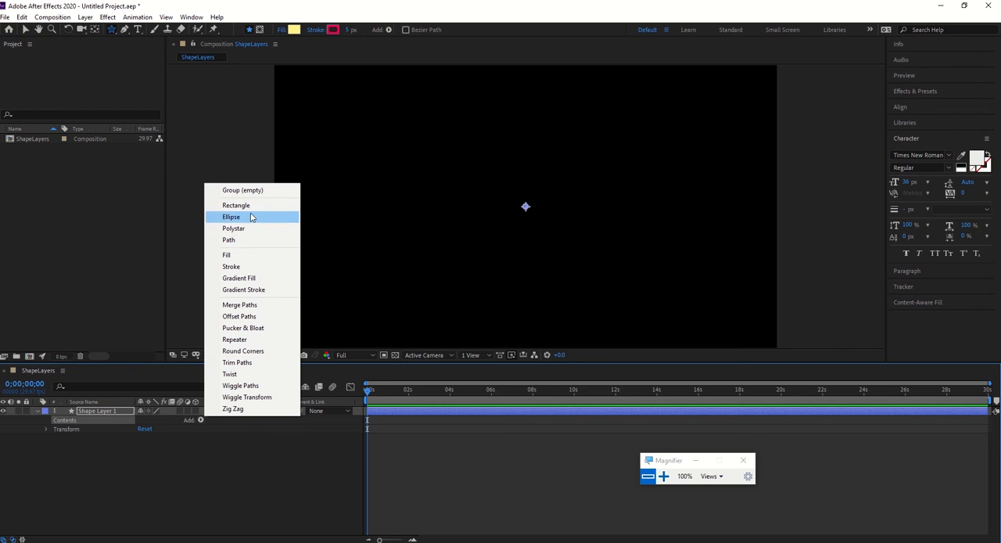
{"action": "left_click", "coordinate": [250, 206]}
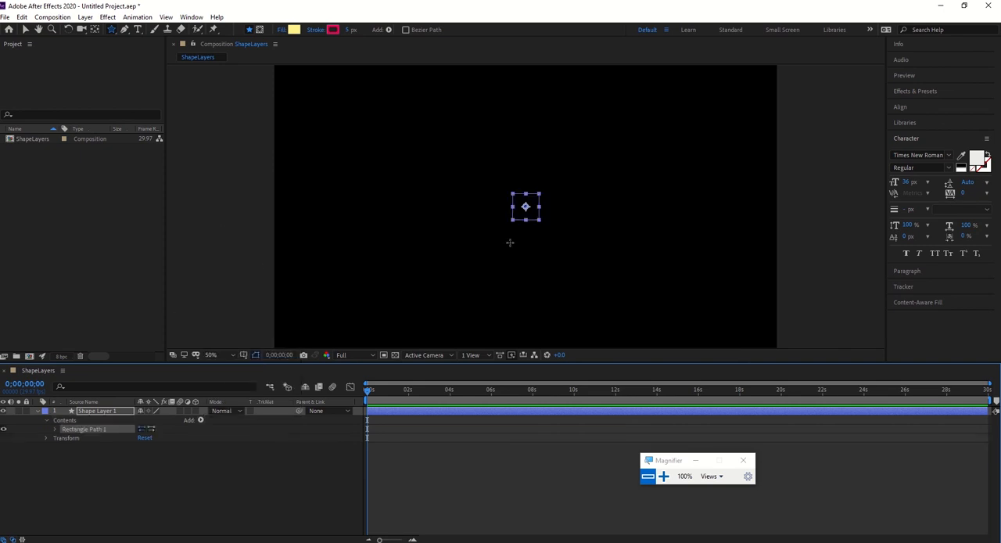
{"action": "left_click", "coordinate": [25, 29]}
{"action": "left_click", "coordinate": [318, 194]}
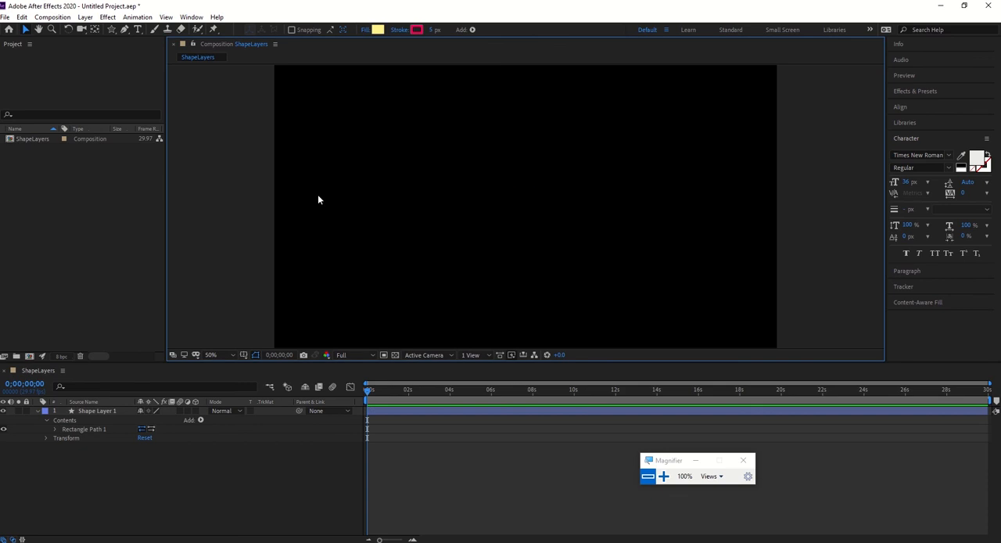
Add a Stroke to the shape layer's Contents so that it outlines the rectangle path.
{"action": "left_click_drag", "start_coordinate": [645, 122], "coordinate": [438, 323]}
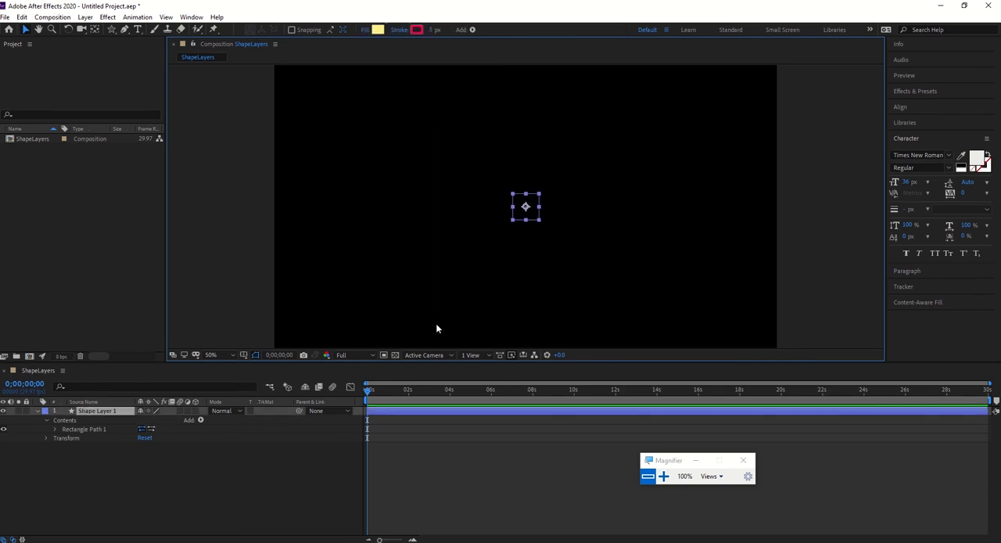
{"action": "left_click", "coordinate": [92, 428]}
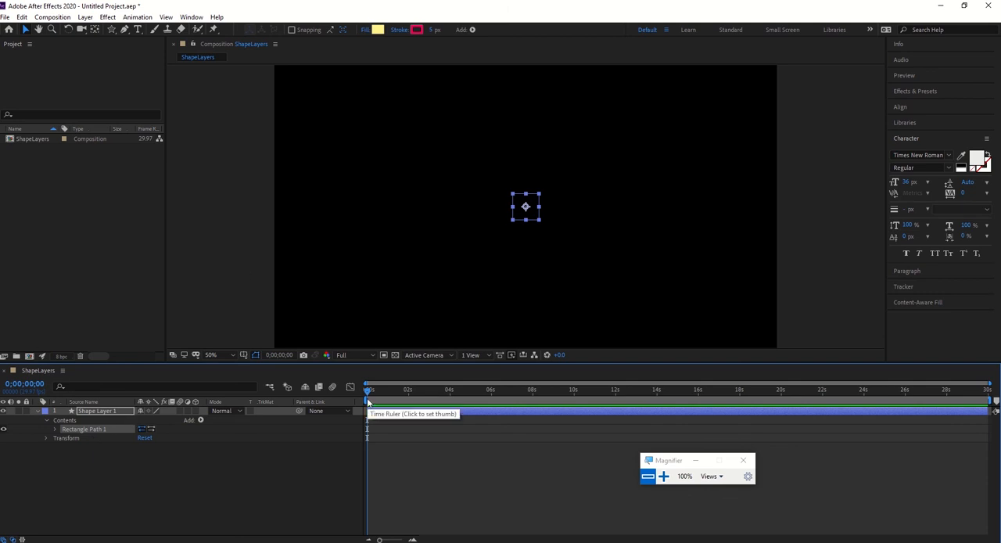
{"action": "left_click", "coordinate": [200, 420]}
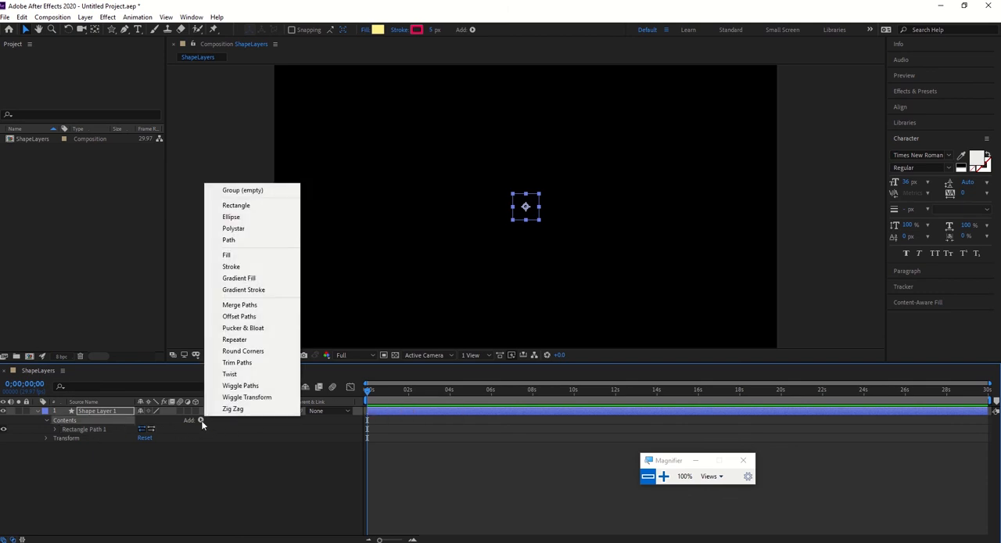
{"action": "left_click", "coordinate": [231, 267]}
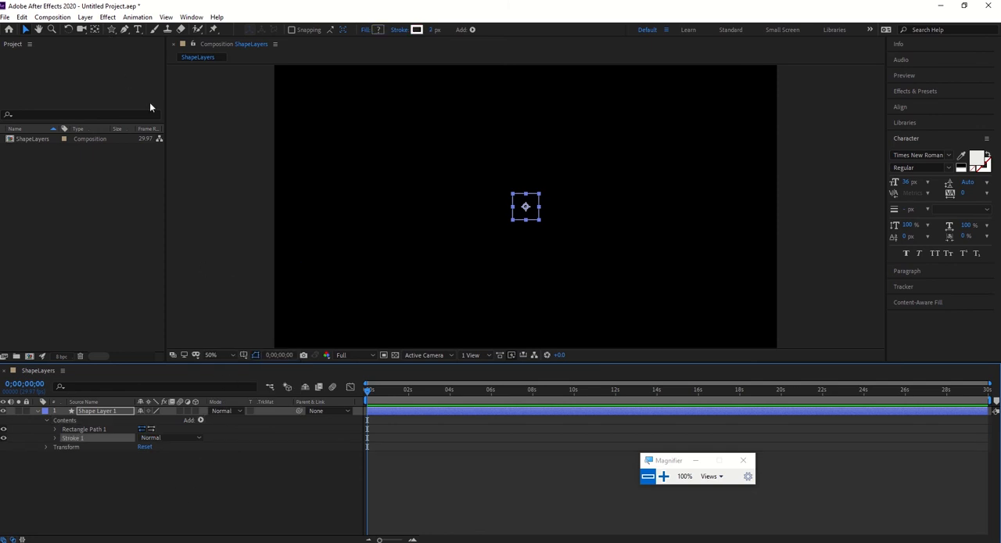
{"action": "left_click", "coordinate": [557, 228]}
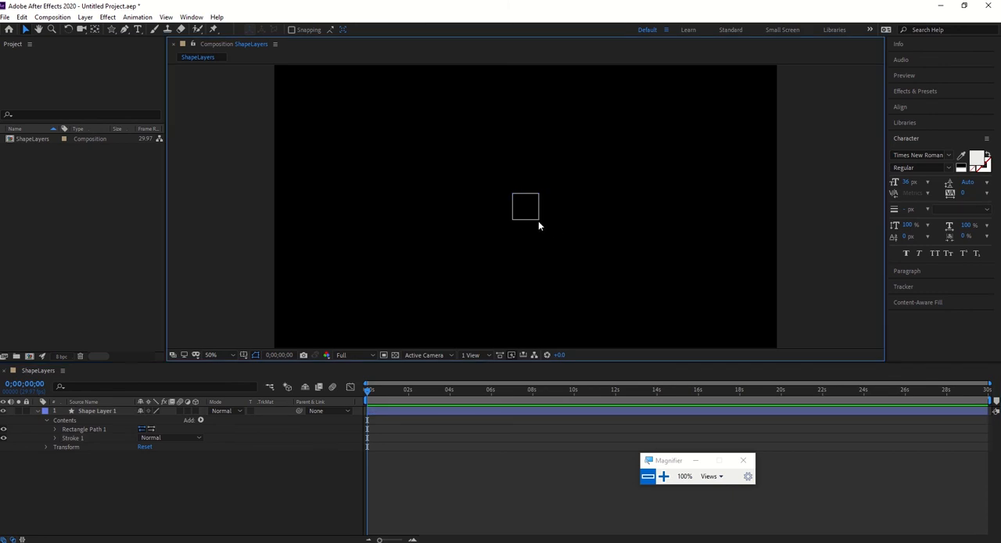
{"action": "left_click", "coordinate": [538, 221]}
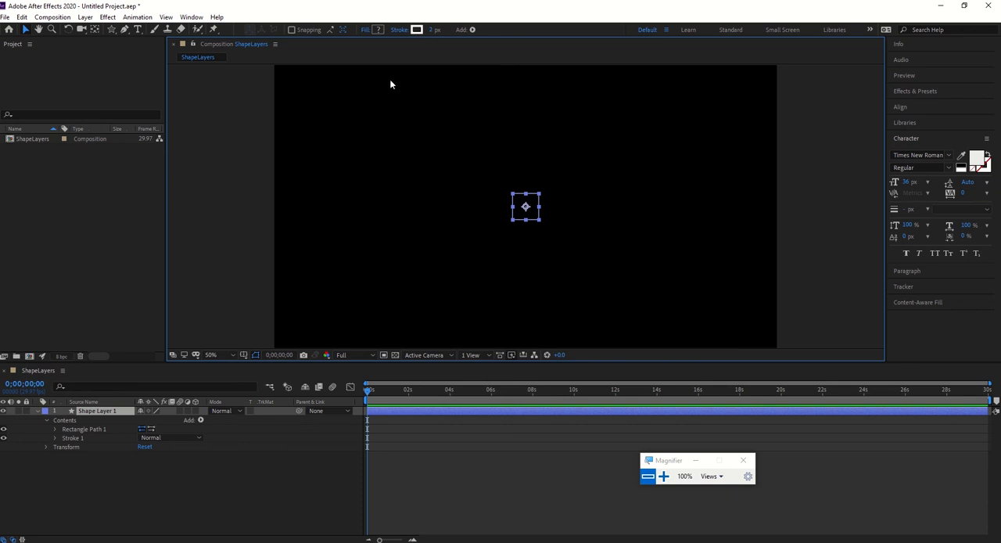
Widen the rectangle's stroke to 12 px and try a dull red stroke color, A66060, without keeping the color.
{"action": "left_click", "coordinate": [72, 438]}
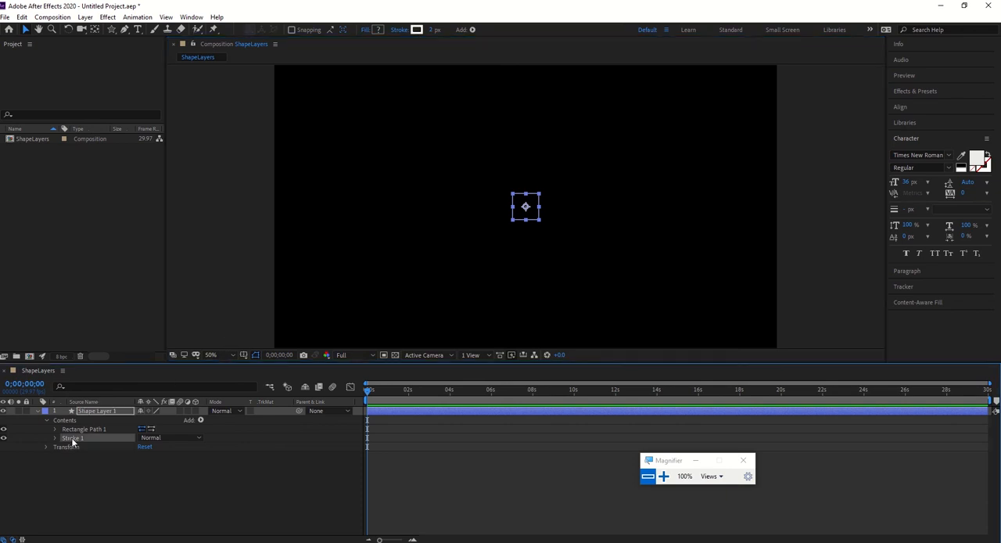
{"action": "left_click_drag", "start_coordinate": [432, 30], "coordinate": [435, 30]}
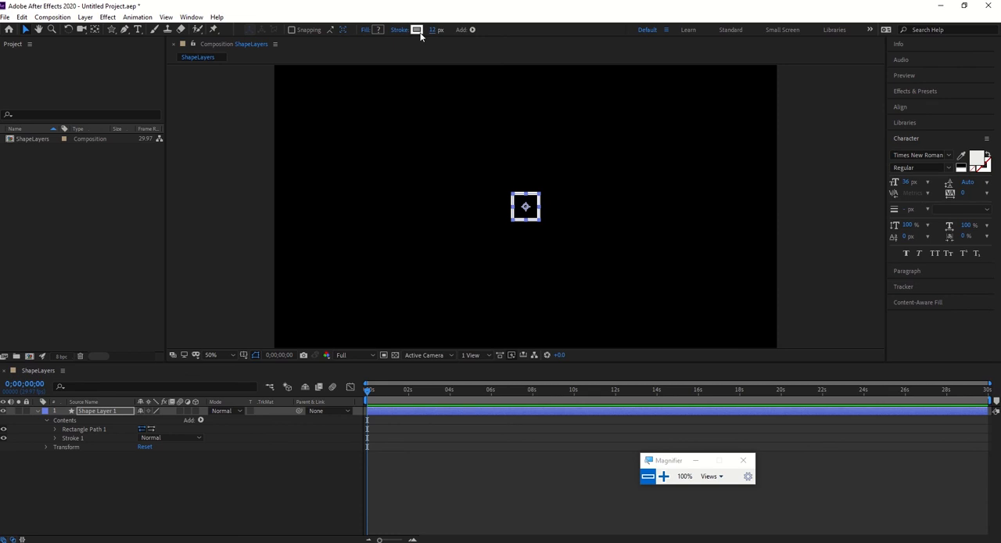
{"action": "left_click", "coordinate": [419, 31]}
{"action": "mouse_move", "coordinate": [625, 198]}
{"action": "left_mouse_down"}
{"action": "mouse_move", "coordinate": [665, 161]}
{"action": "mouse_move", "coordinate": [639, 198]}
{"action": "left_mouse_up"}
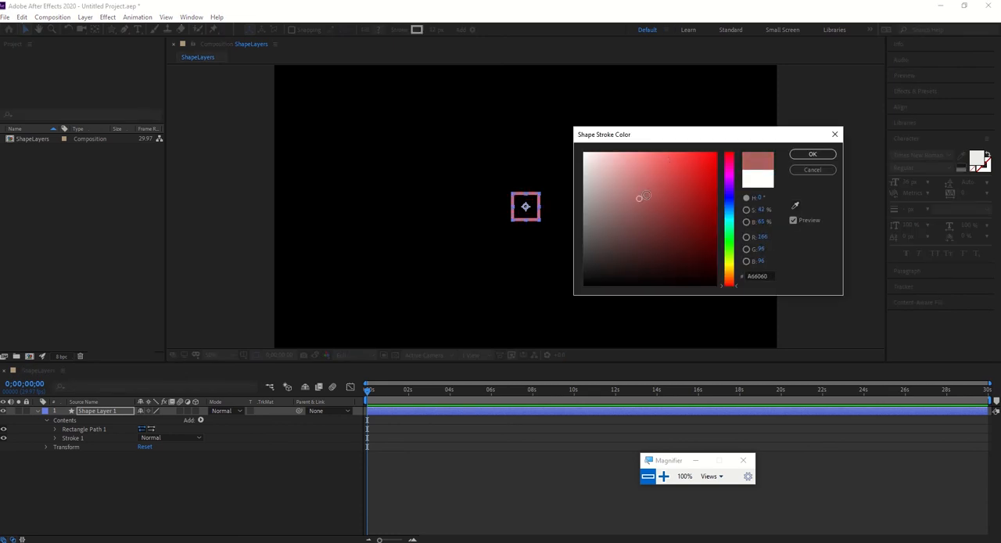
{"action": "left_click", "coordinate": [810, 170]}
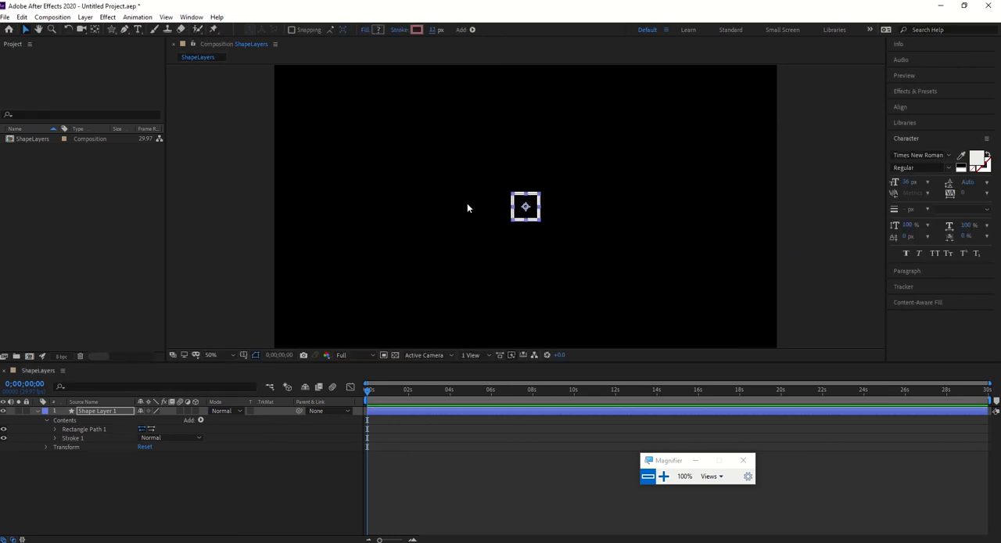
Set the Stroke Width of Stroke 1 to 5 and deselect the shape layer.
{"action": "left_click", "coordinate": [55, 442]}
{"action": "left_click", "coordinate": [56, 442]}
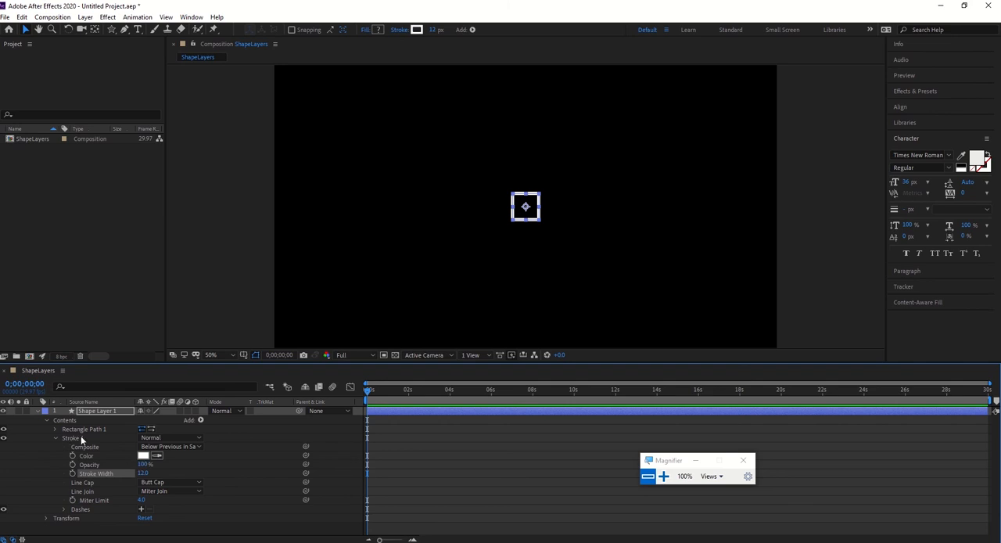
{"action": "left_click", "coordinate": [144, 473]}
{"action": "type", "text": "5"}
{"action": "key", "text": "Return"}
{"action": "left_click", "coordinate": [437, 293]}
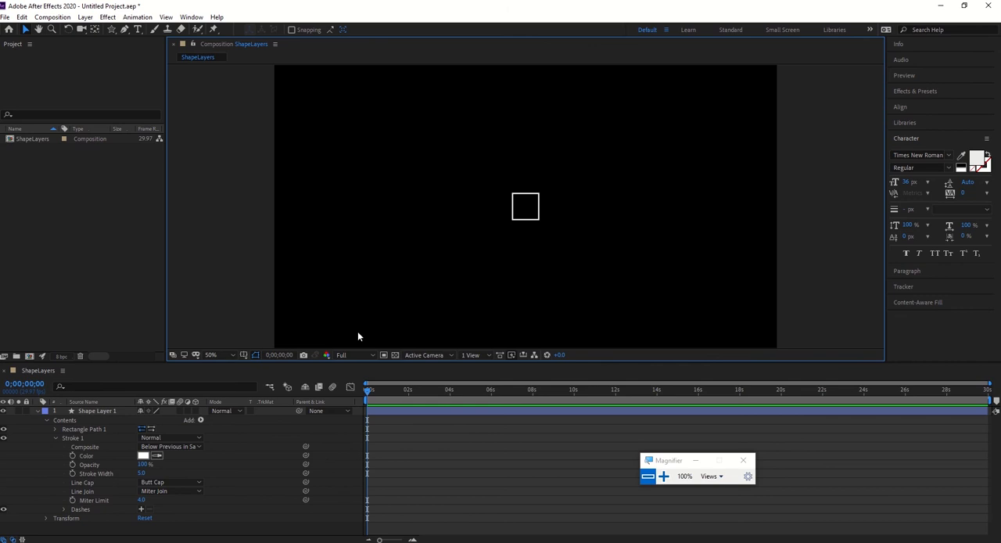
Collapse the Stroke 1 properties and add a Fill to the shape layer's Contents.
{"action": "left_click", "coordinate": [55, 437]}
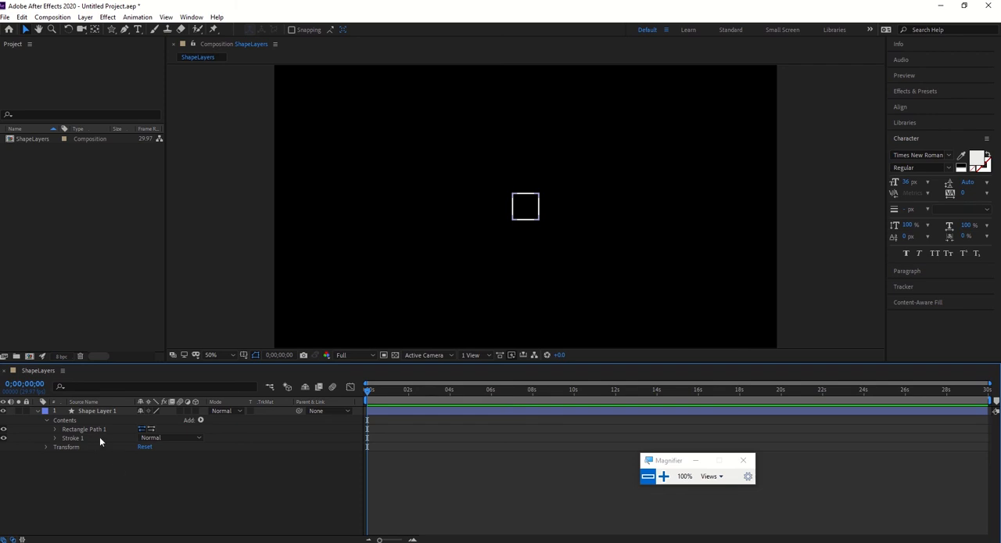
{"action": "left_click", "coordinate": [200, 420]}
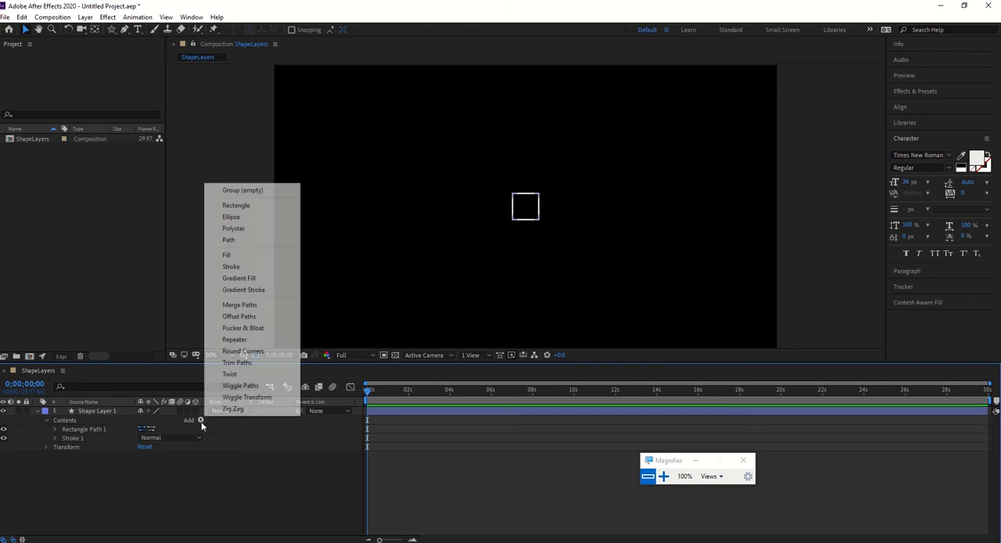
{"action": "left_click", "coordinate": [263, 261]}
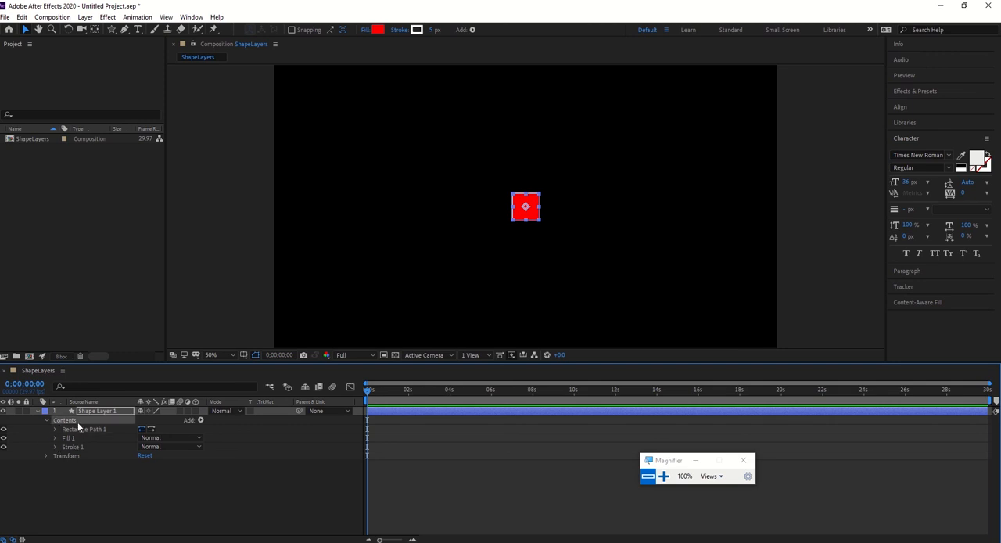
Add an empty group named Rectangle 1 and move the rectangle path, fill and stroke into it.
{"action": "left_click", "coordinate": [201, 420]}
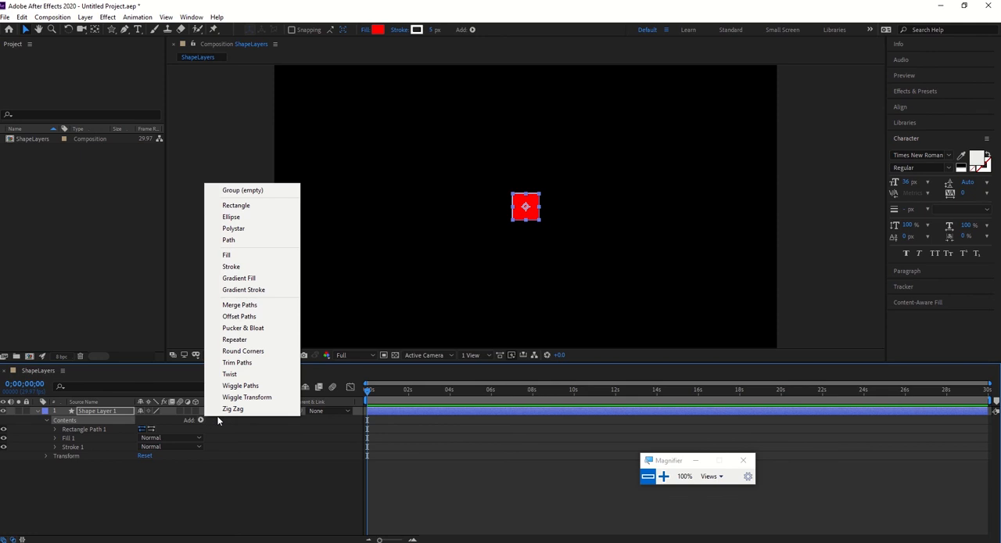
{"action": "left_click", "coordinate": [241, 192]}
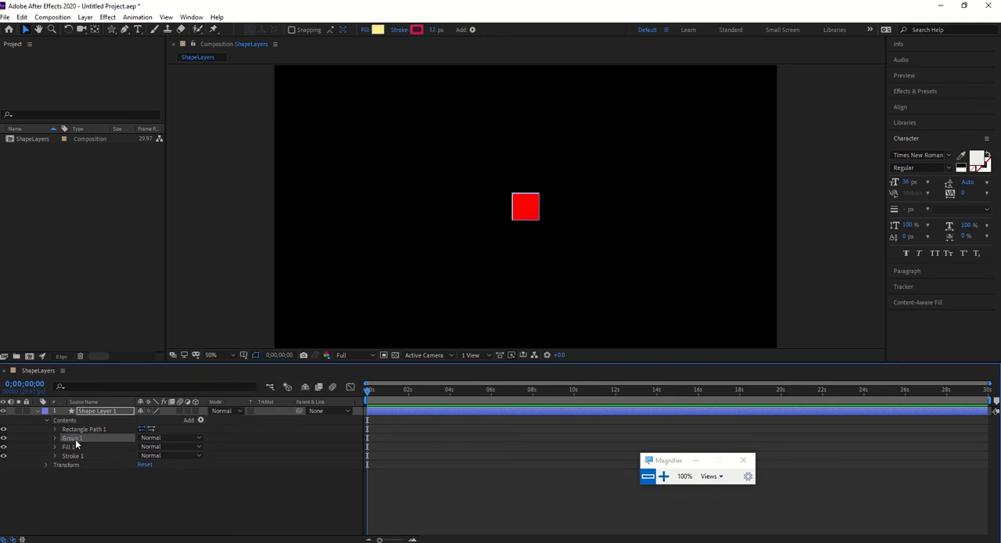
{"action": "key", "text": "Return"}
{"action": "type", "text": "Rectangle 1"}
{"action": "key", "text": "Return"}
{"action": "left_click_drag", "start_coordinate": [81, 429], "coordinate": [80, 430]}
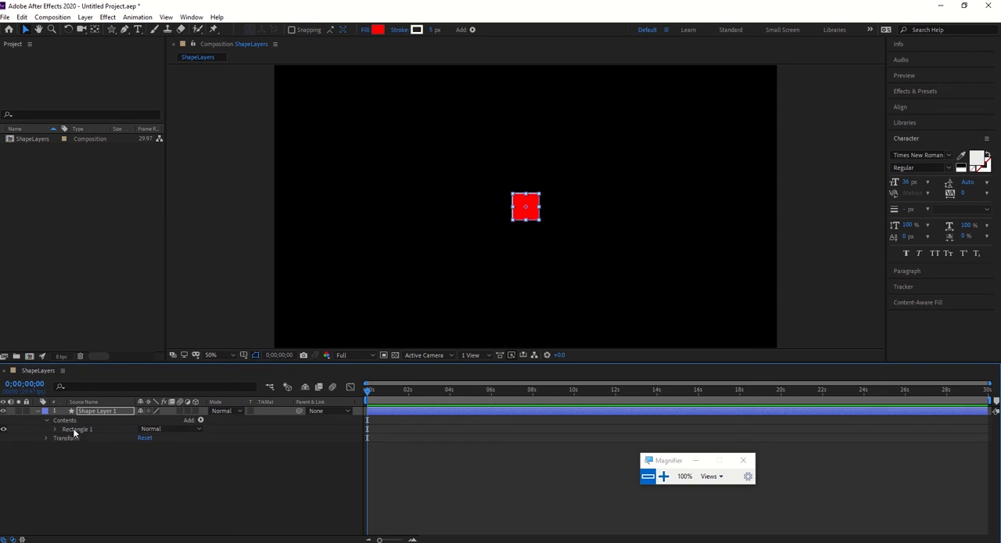
{"action": "left_click", "coordinate": [56, 429]}
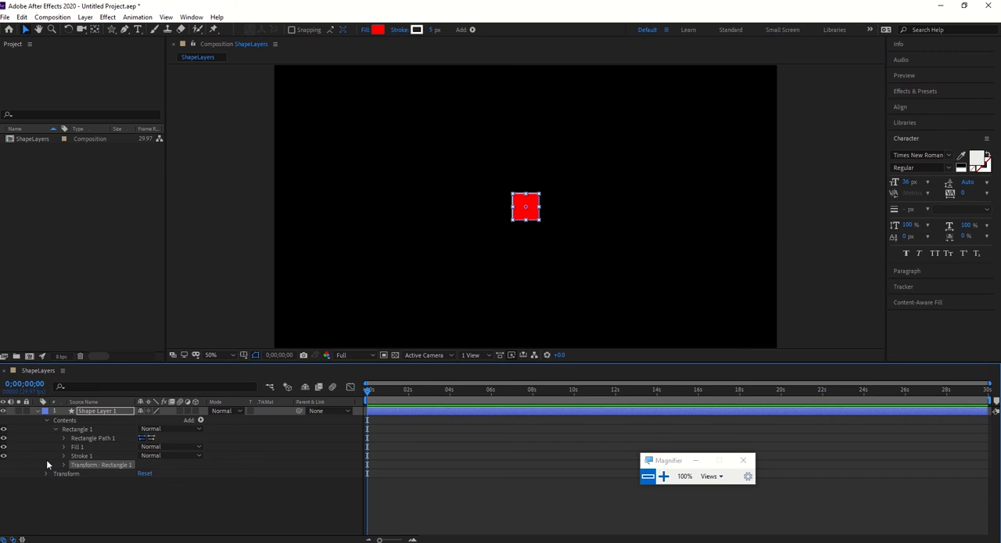
{"action": "left_click", "coordinate": [67, 423]}
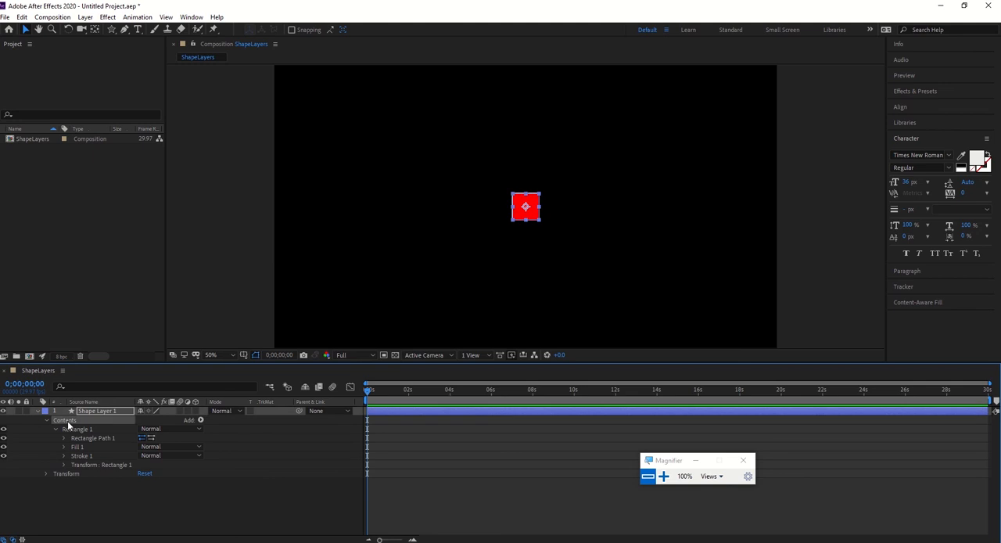
{"action": "left_click", "coordinate": [200, 420]}
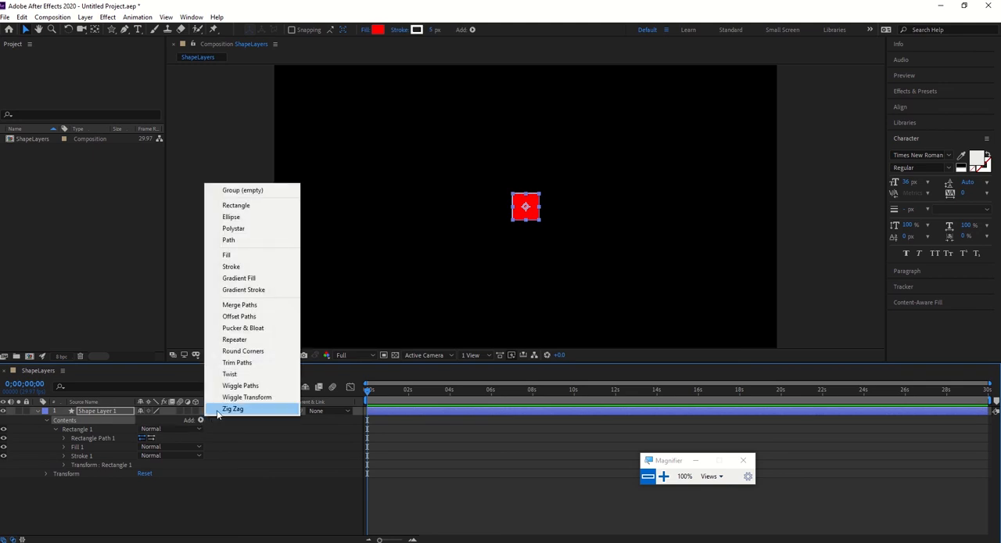
{"action": "left_click", "coordinate": [234, 216]}
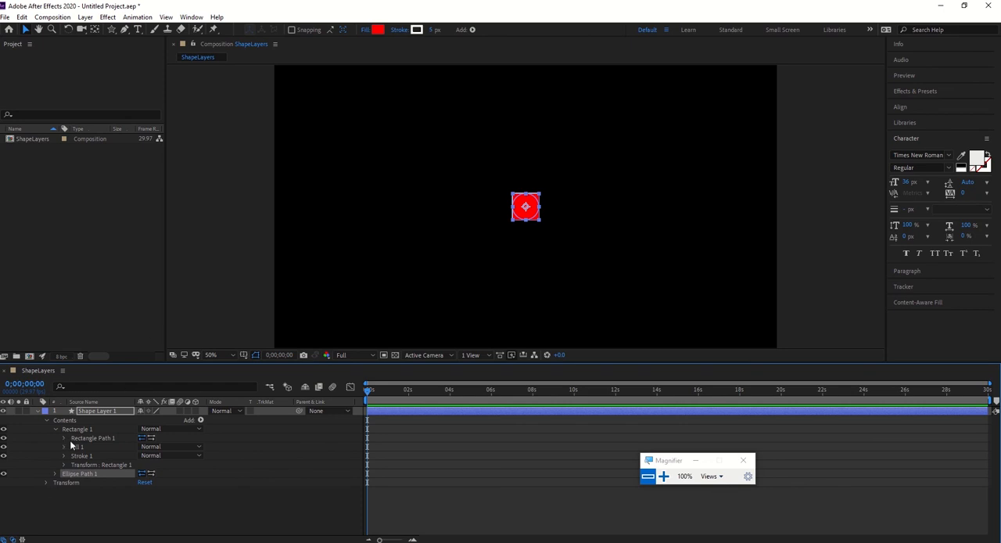
{"action": "key", "text": "Delete"}
Add a second empty group to the shape layer's Contents and name it My Name.
{"action": "left_click", "coordinate": [205, 418]}
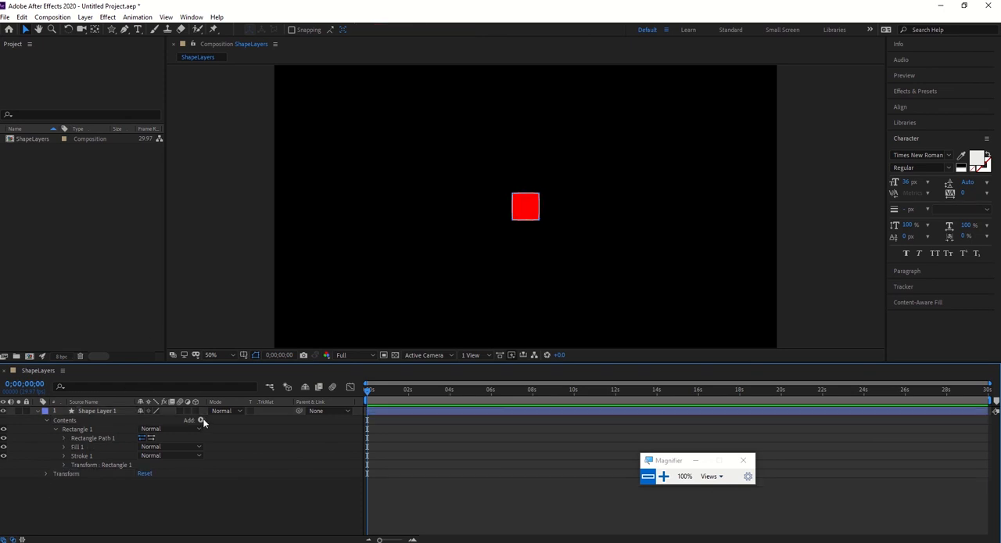
{"action": "left_click", "coordinate": [200, 420]}
{"action": "left_click", "coordinate": [274, 189]}
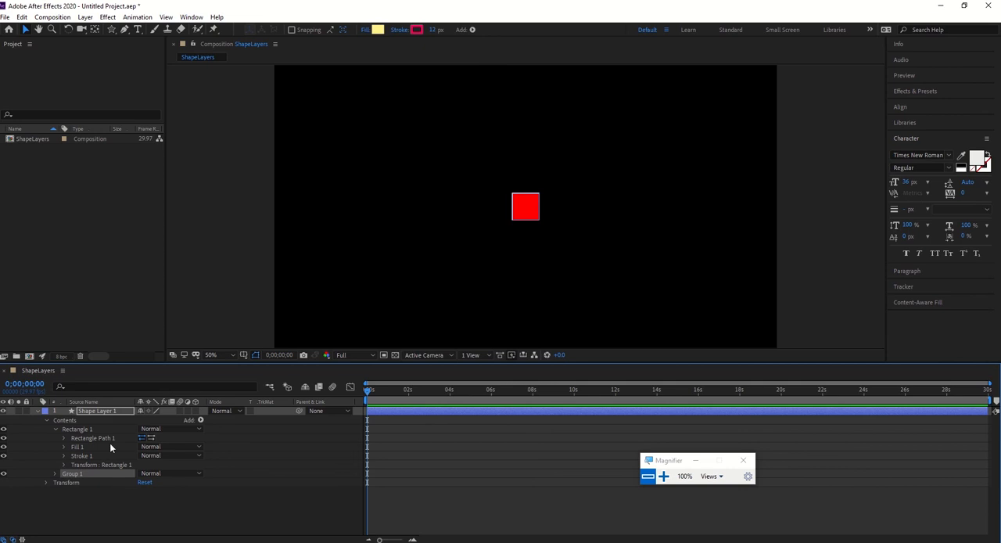
{"action": "key", "text": "Return"}
{"action": "type", "text": "Ellipse"}
{"action": "key", "text": "BackSpace"}
{"action": "key", "text": "BackSpace"}
{"action": "key", "text": "BackSpace"}
{"action": "key", "text": "BackSpace"}
{"action": "key", "text": "BackSpace"}
{"action": "key", "text": "BackSpace"}
{"action": "type", "text": "My Name"}
{"action": "key", "text": "Return"}
Expand the My Name group and add an Ellipse path inside it.
{"action": "left_click", "coordinate": [54, 474]}
{"action": "left_click", "coordinate": [95, 484]}
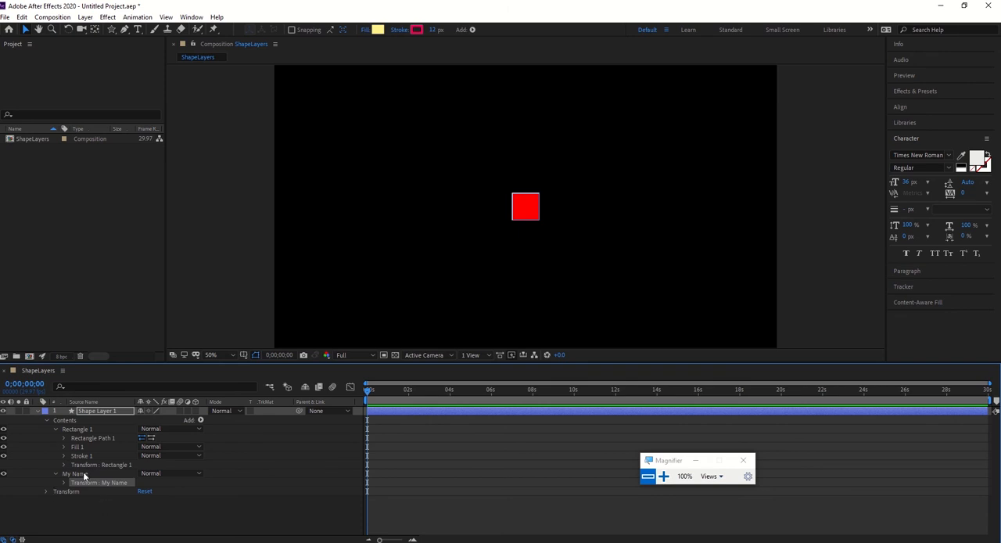
{"action": "left_click", "coordinate": [78, 473]}
{"action": "left_click", "coordinate": [200, 420]}
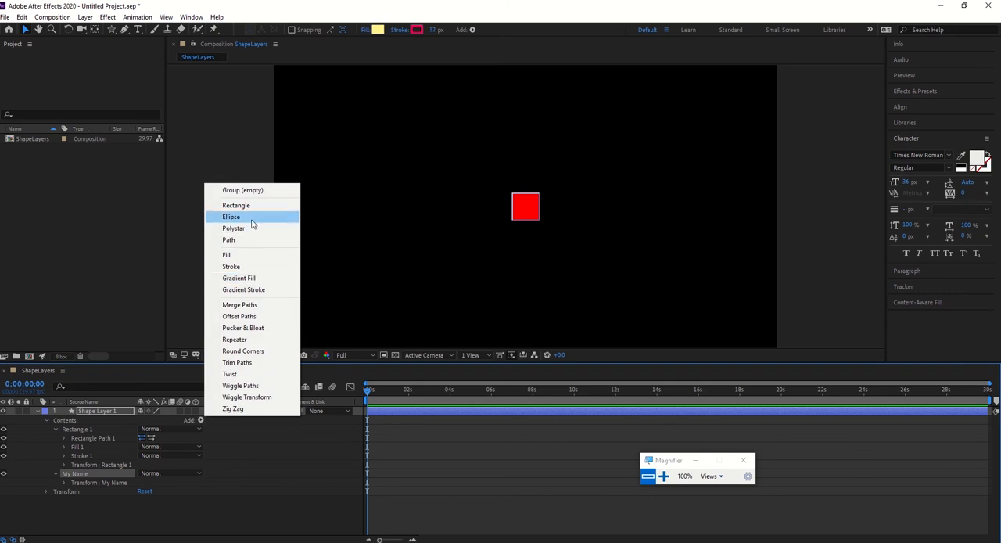
{"action": "left_click", "coordinate": [252, 223]}
Add a Fill and a Stroke to the ellipse inside the My Name group.
{"action": "left_click", "coordinate": [200, 420]}
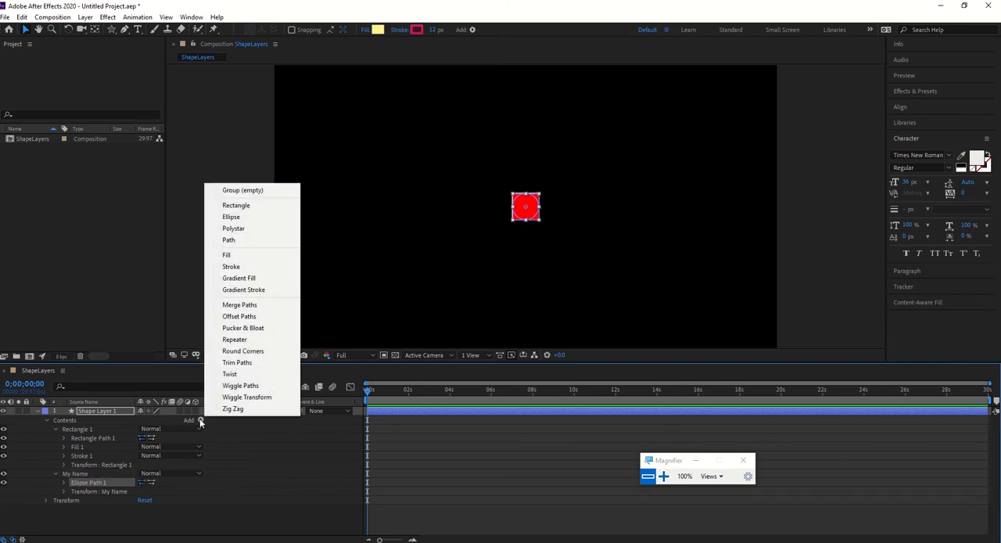
{"action": "left_click", "coordinate": [239, 260]}
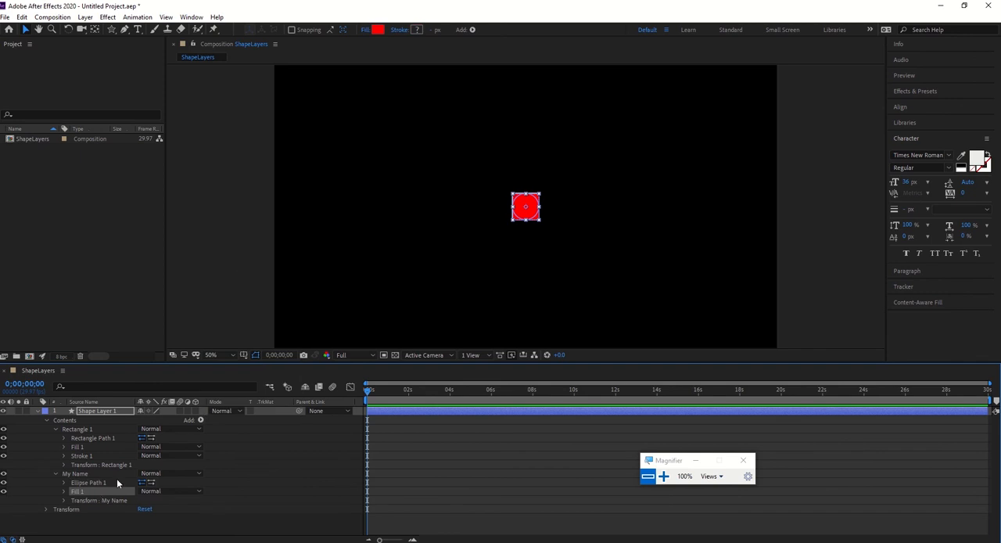
{"action": "left_click", "coordinate": [200, 420]}
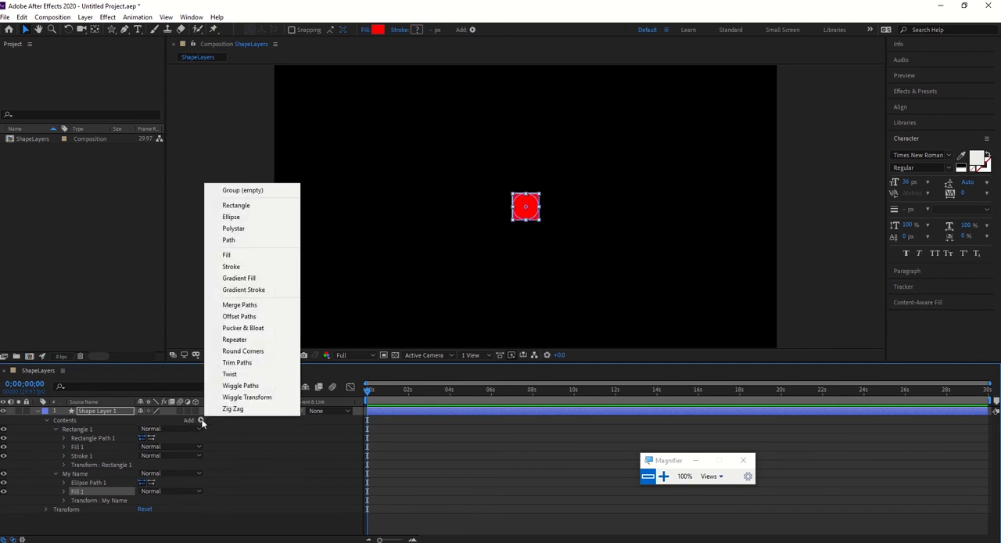
{"action": "left_click", "coordinate": [235, 266]}
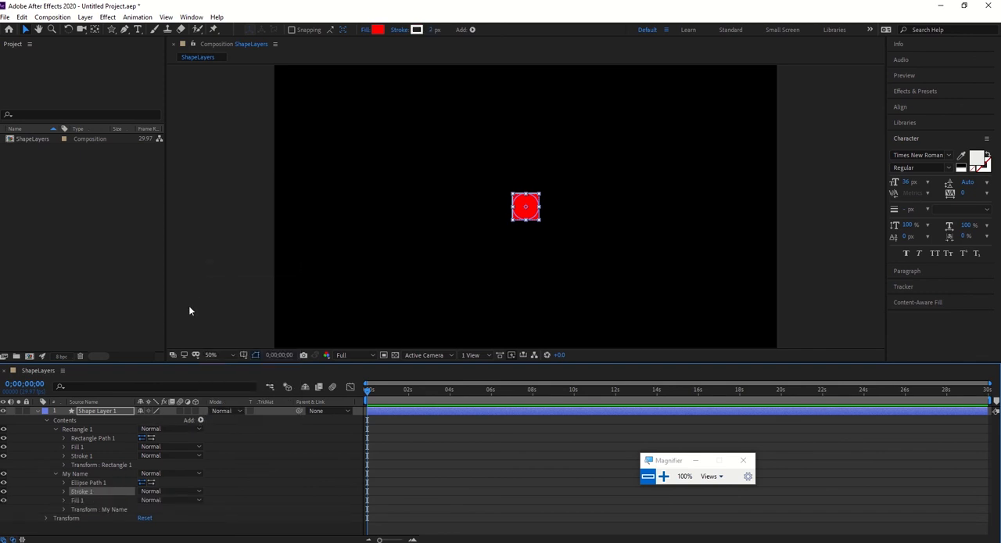
{"action": "left_click", "coordinate": [75, 475]}
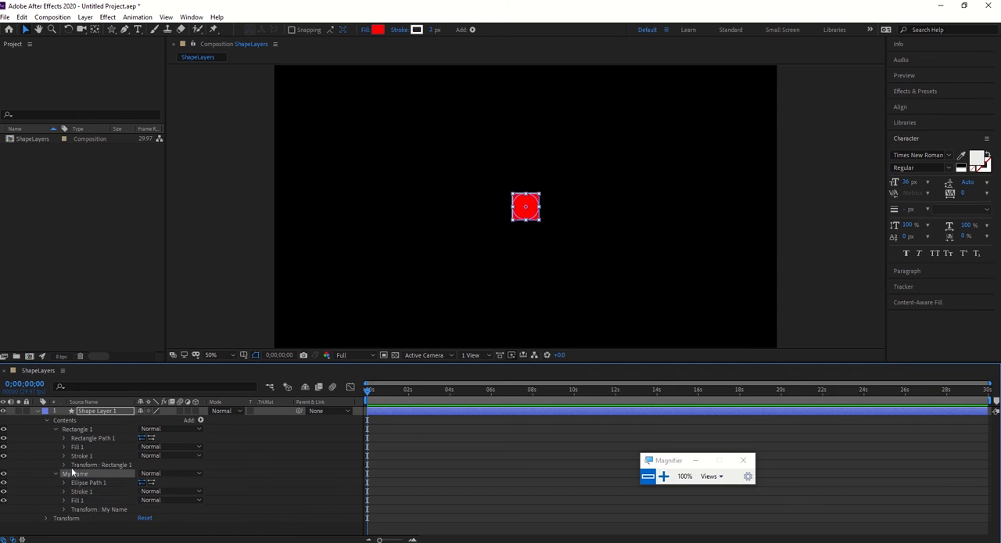
{"action": "left_click", "coordinate": [64, 422]}
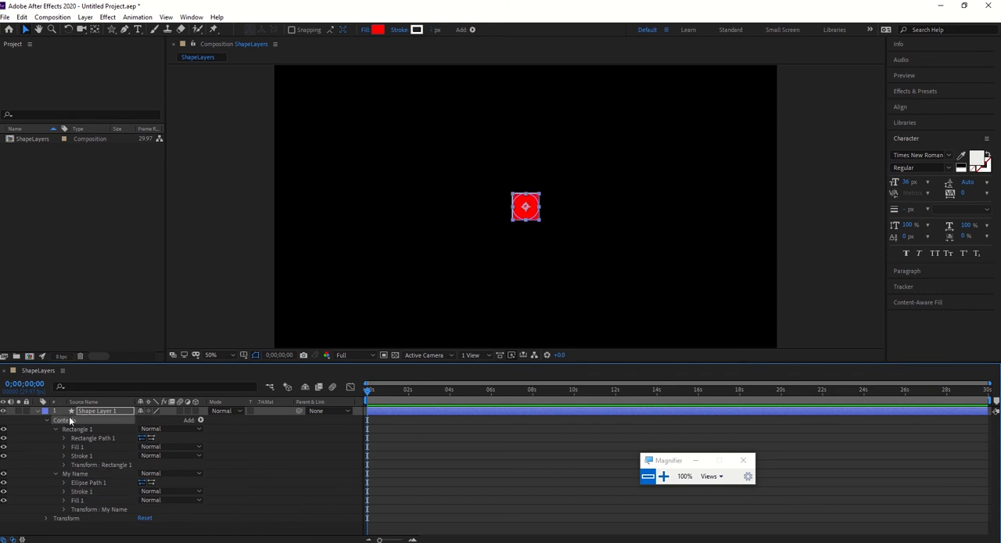
{"action": "left_click", "coordinate": [201, 421]}
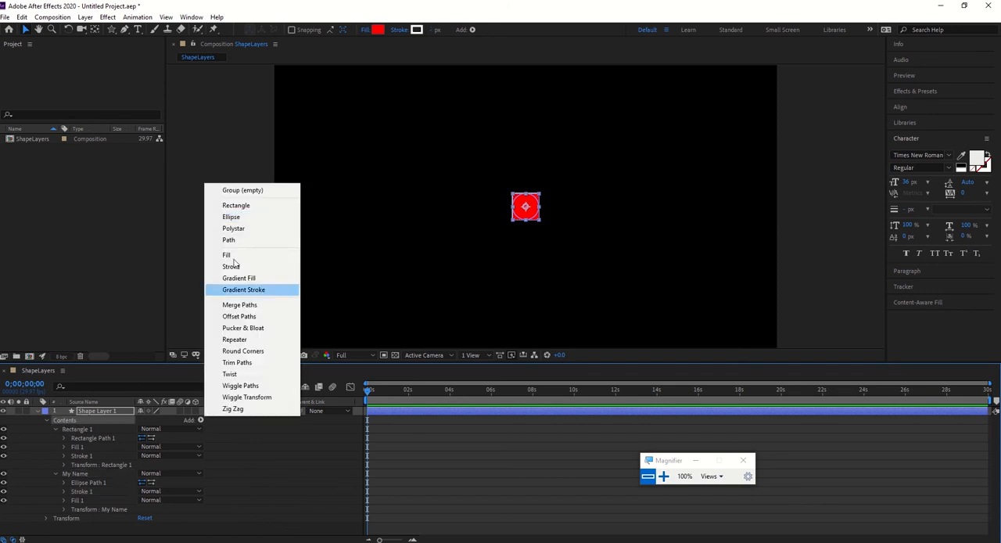
{"action": "left_click", "coordinate": [74, 432]}
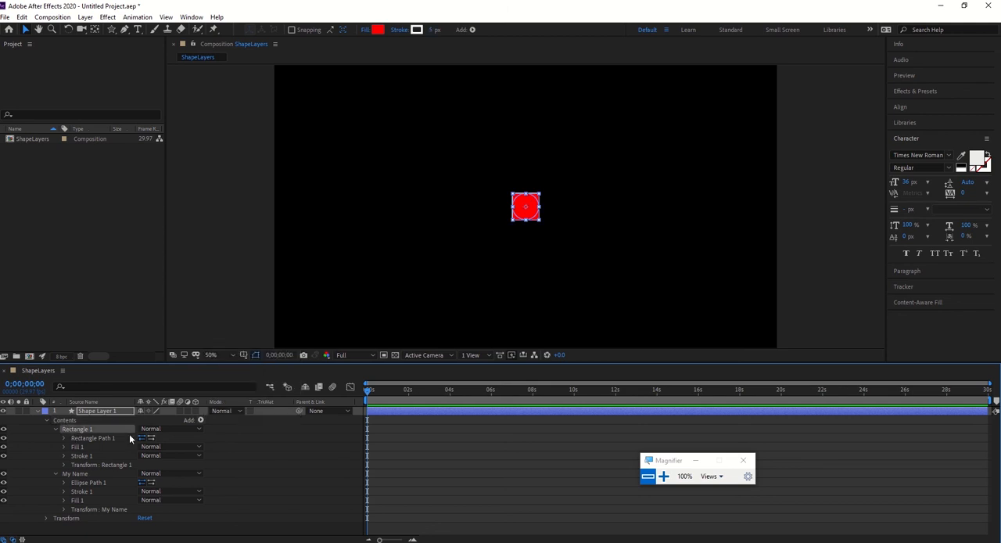
{"action": "left_click", "coordinate": [76, 472]}
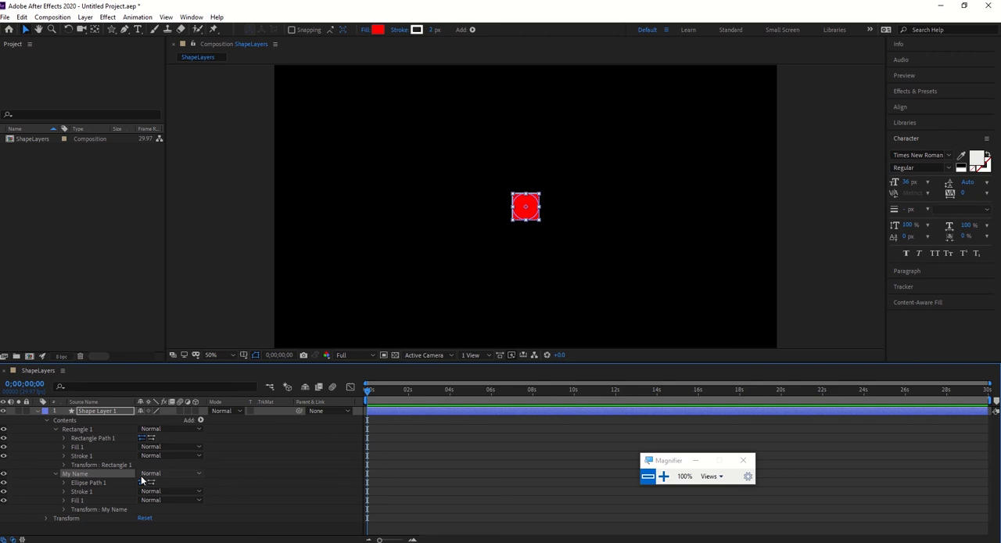
Set the My Name group's transform position to -340, 0, and collapse the My Name and Rectangle 1 groups.
{"action": "left_click", "coordinate": [64, 509]}
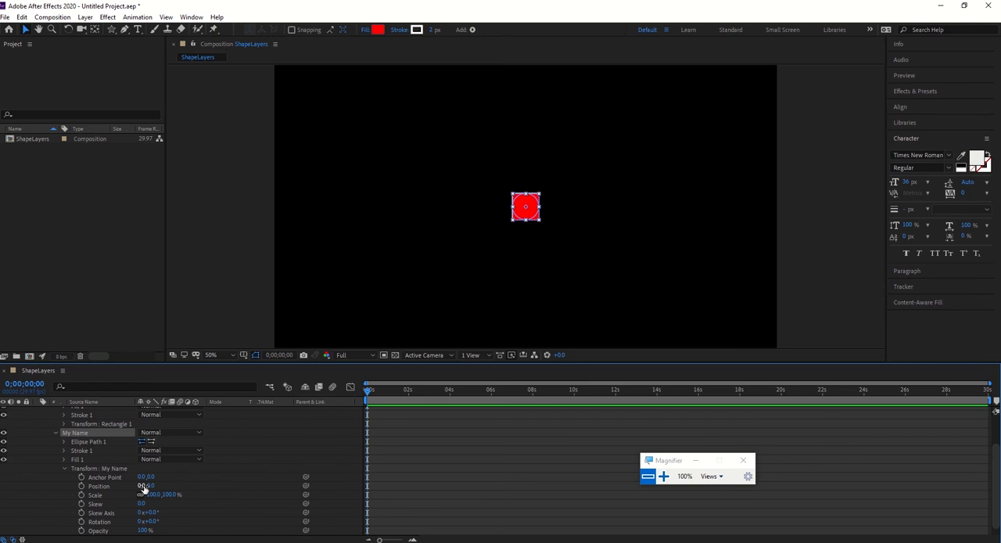
{"action": "left_click_drag", "start_coordinate": [146, 488], "coordinate": [31, 485]}
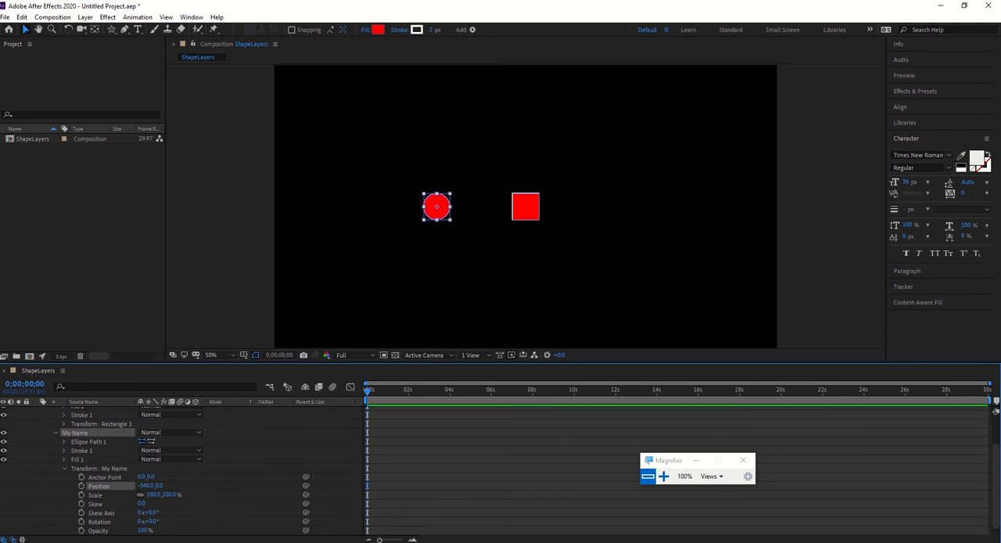
{"action": "left_click", "coordinate": [56, 432]}
{"action": "left_click", "coordinate": [56, 428]}
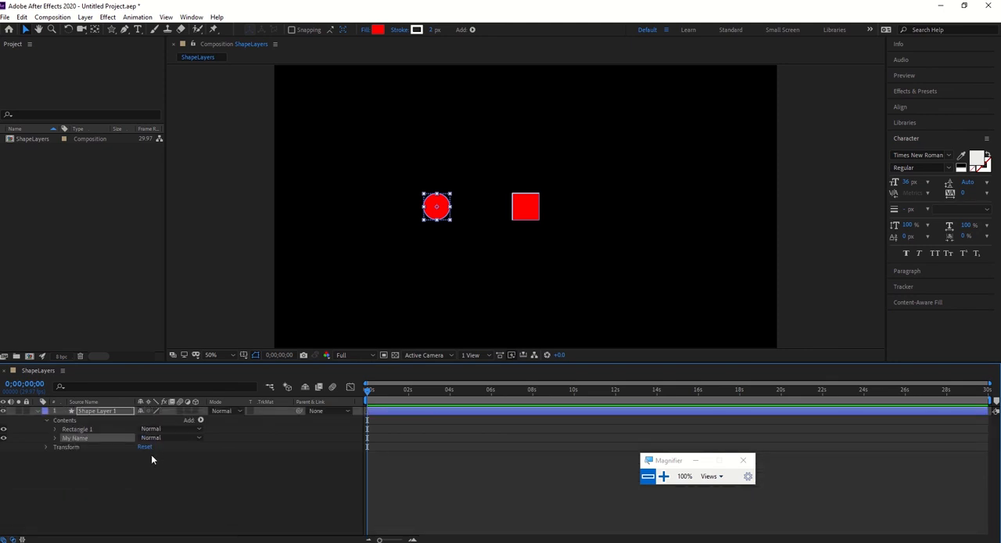
Duplicate Shape Layer 1, keeping only the My Name group in the copy and only the Rectangle 1 group in the original.
{"action": "left_click", "coordinate": [86, 410]}
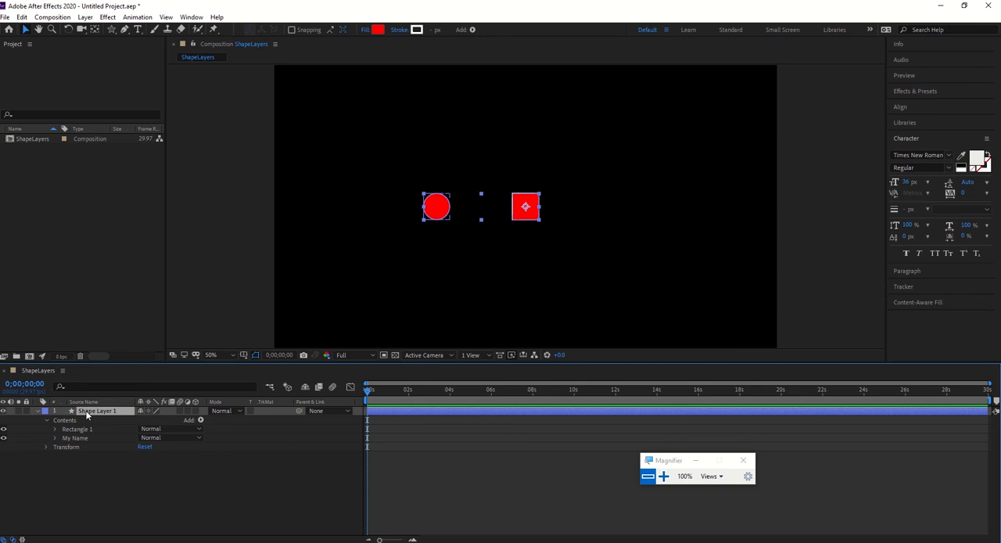
{"action": "key", "text": "ctrl+d"}
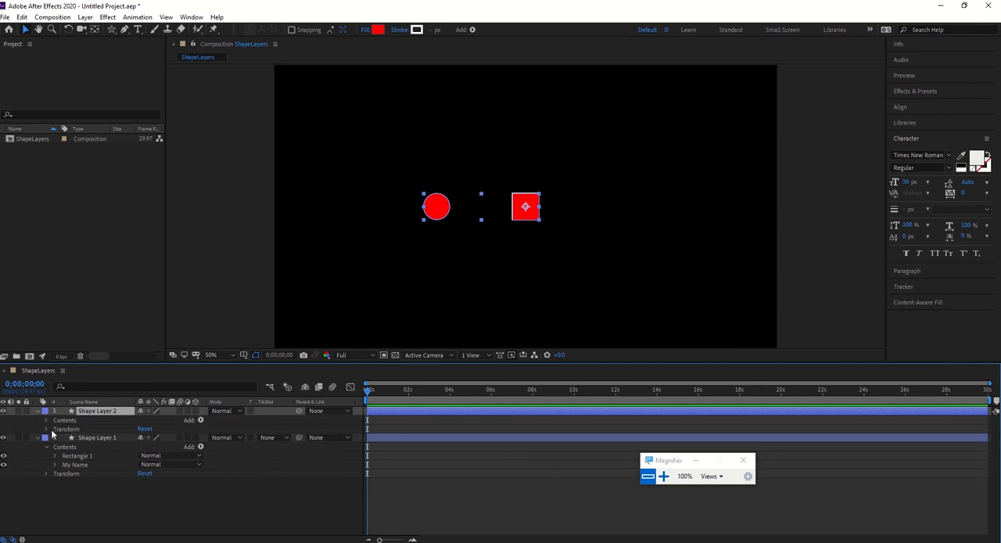
{"action": "left_click", "coordinate": [46, 420]}
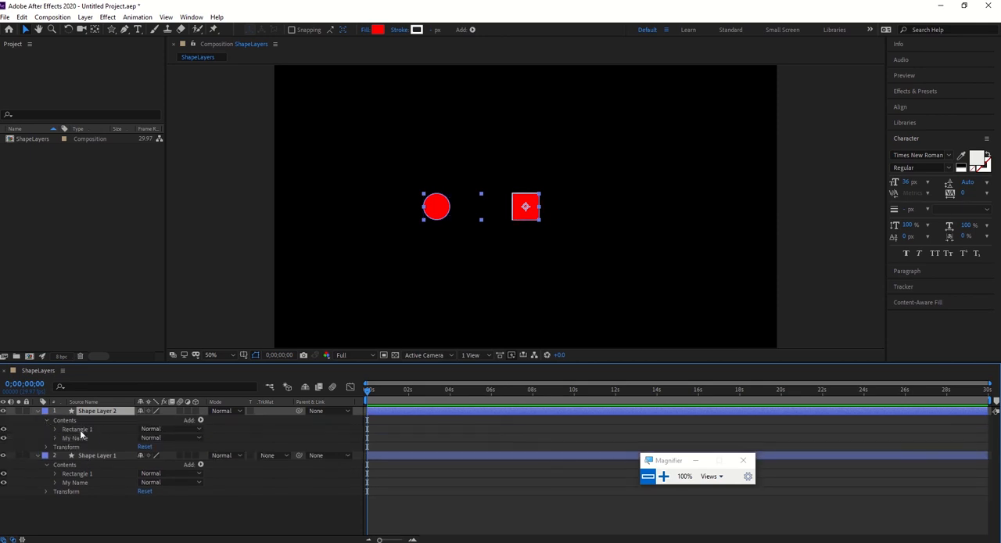
{"action": "left_click", "coordinate": [78, 429]}
{"action": "key", "text": "Delete"}
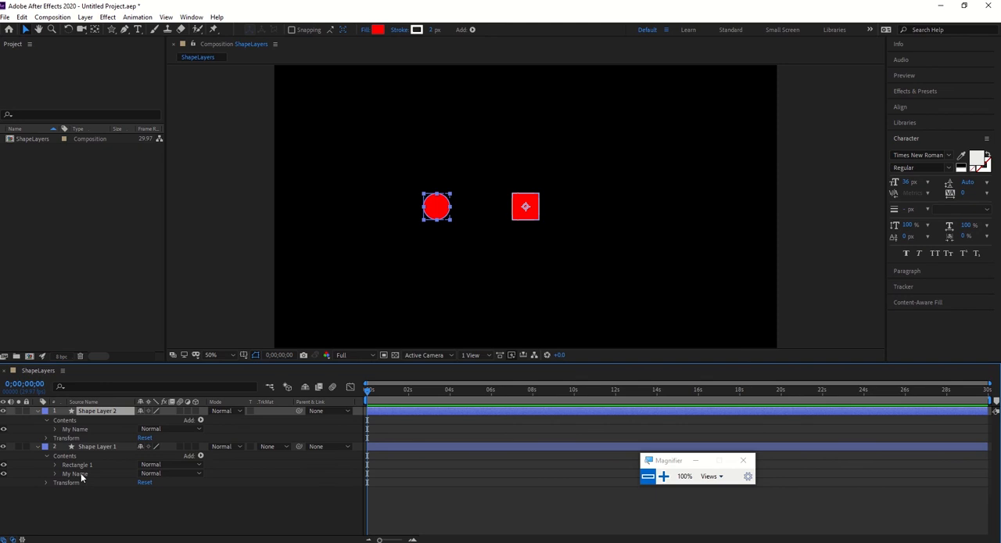
{"action": "left_click", "coordinate": [81, 474]}
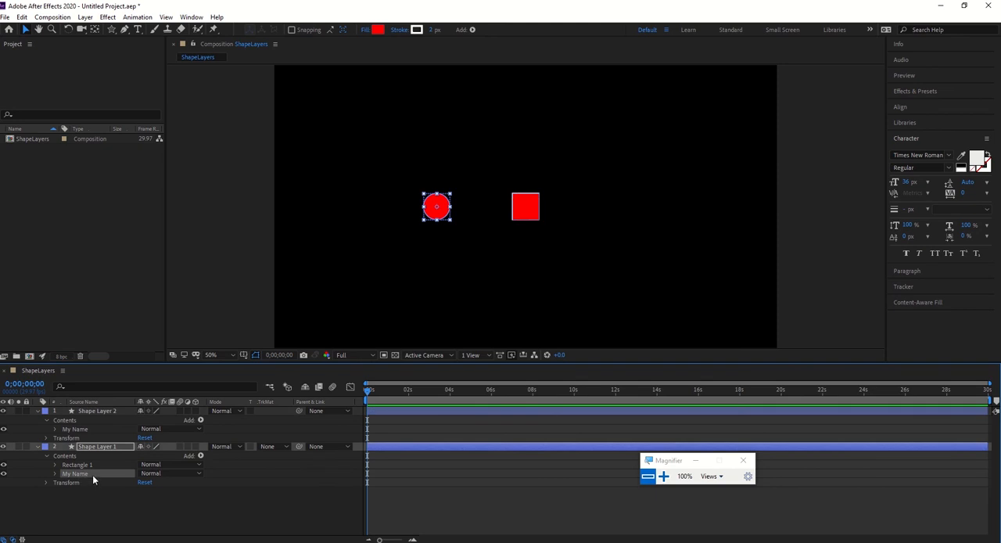
{"action": "key", "text": "Delete"}
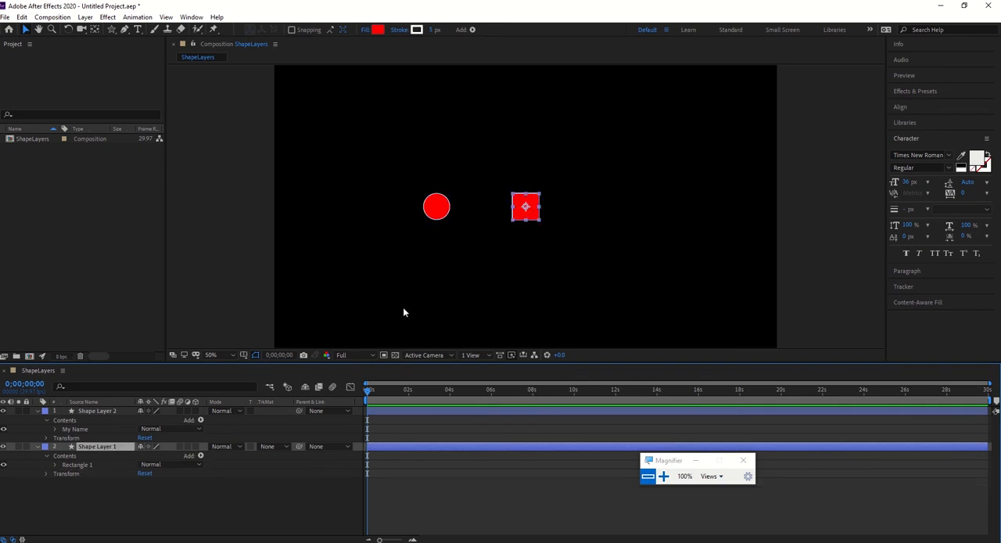
Center the circle layer's anchor point on its content, and place the circle in the frame's upper left and the square in its upper right.
{"action": "left_click_drag", "start_coordinate": [527, 208], "coordinate": [654, 190]}
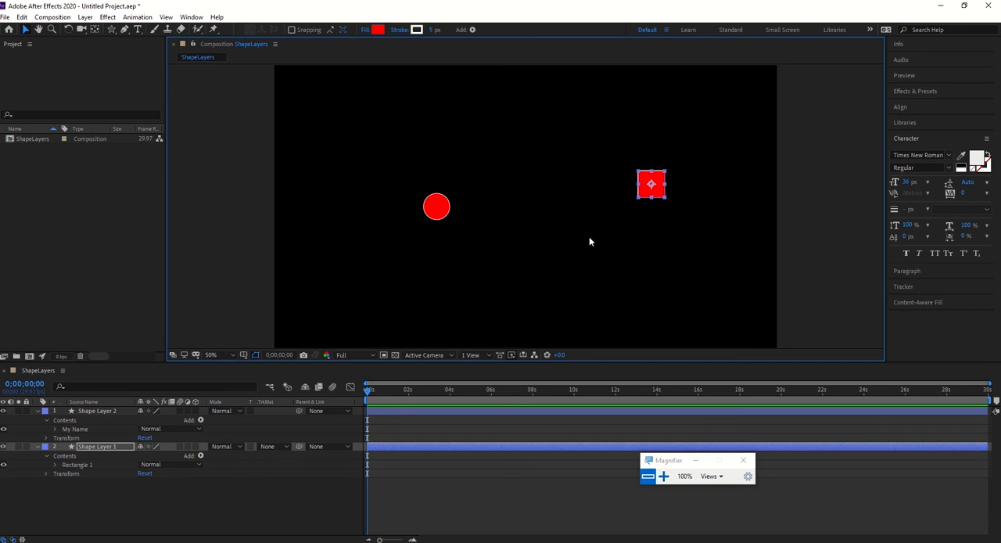
{"action": "left_click", "coordinate": [437, 210]}
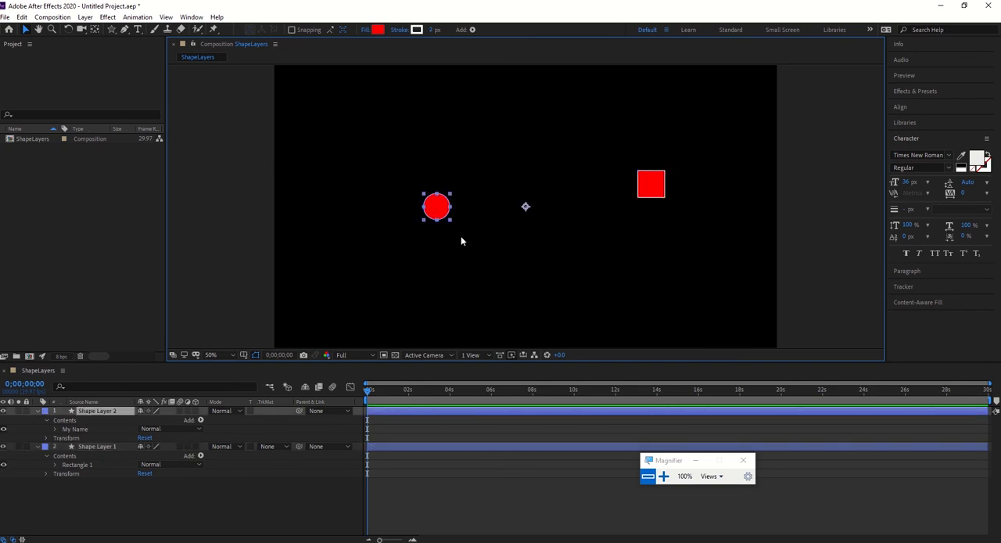
{"action": "key", "text": "ctrl+alt+Home"}
{"action": "left_click_drag", "start_coordinate": [436, 220], "coordinate": [382, 126]}
{"action": "key", "text": "ctrl+z"}
{"action": "left_click_drag", "start_coordinate": [438, 208], "coordinate": [342, 124]}
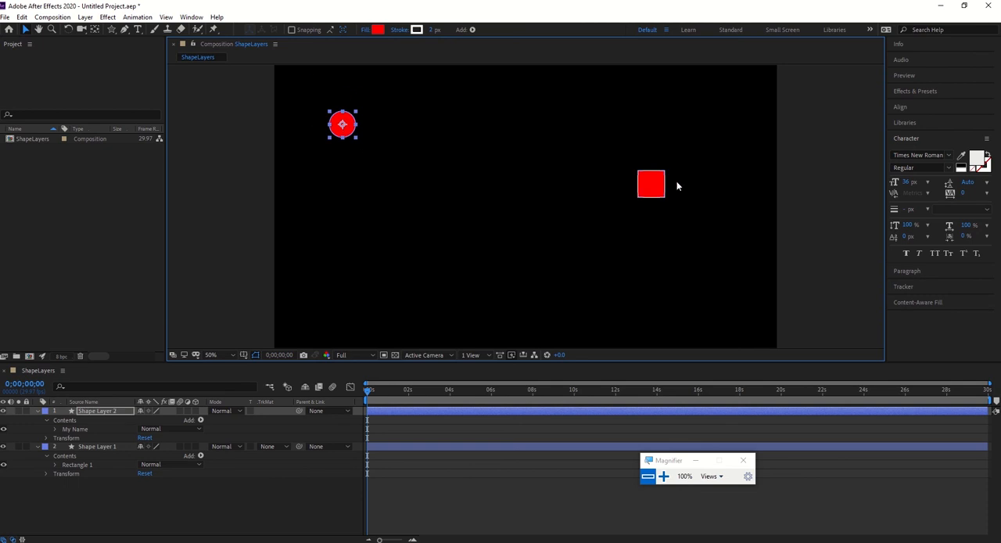
{"action": "left_click_drag", "start_coordinate": [652, 184], "coordinate": [704, 113]}
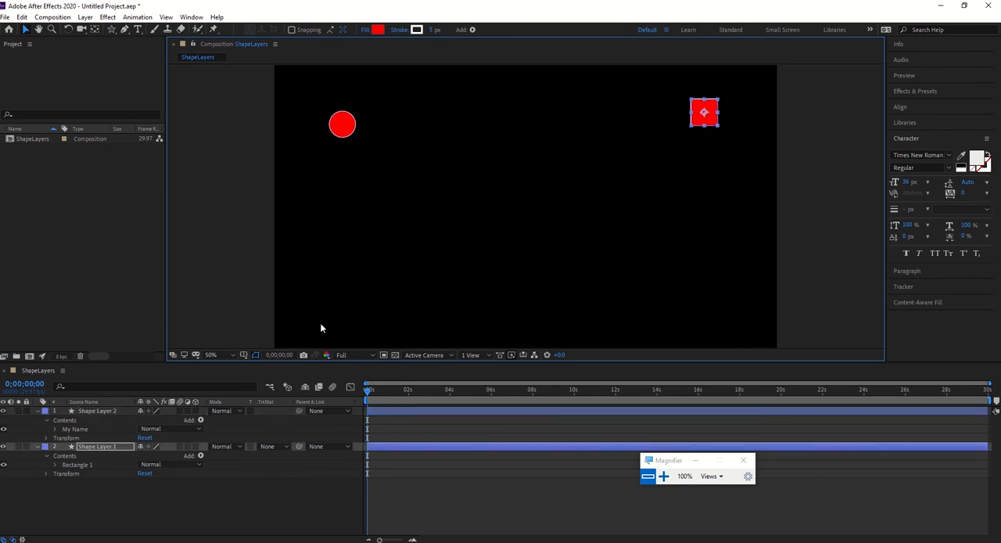
Rename Shape Layer 1, which holds the square, as Rectangle.
{"action": "left_click", "coordinate": [103, 446]}
{"action": "key", "text": "Return"}
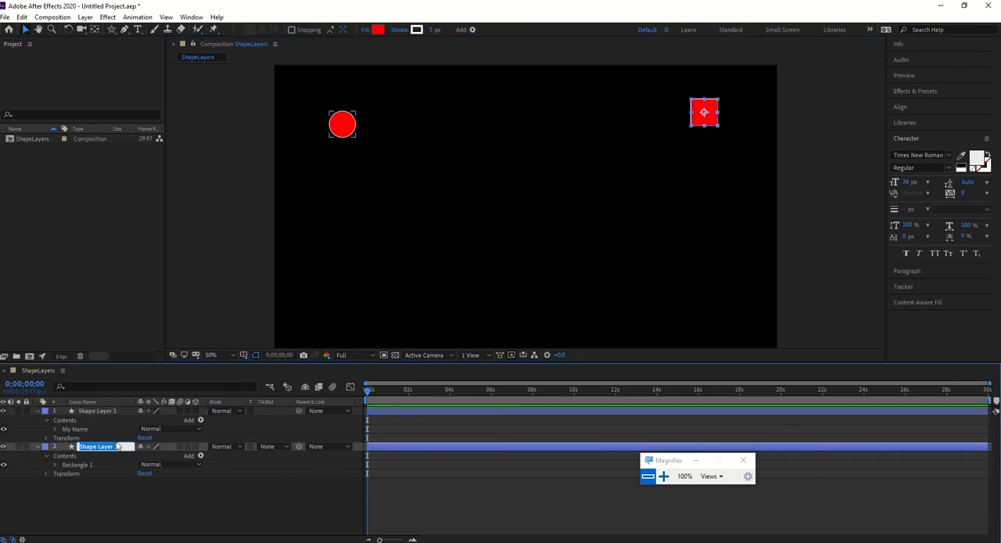
{"action": "type", "text": "Rectan"}
{"action": "type", "text": "gle"}
{"action": "key", "text": "Return"}
{"action": "key", "text": "Return"}
{"action": "type", "text": "Rectangle"}
{"action": "key", "text": "Return"}
{"action": "key", "text": "Return"}
{"action": "key", "text": "Right"}
{"action": "key", "text": "BackSpace"}
{"action": "type", "text": "e"}
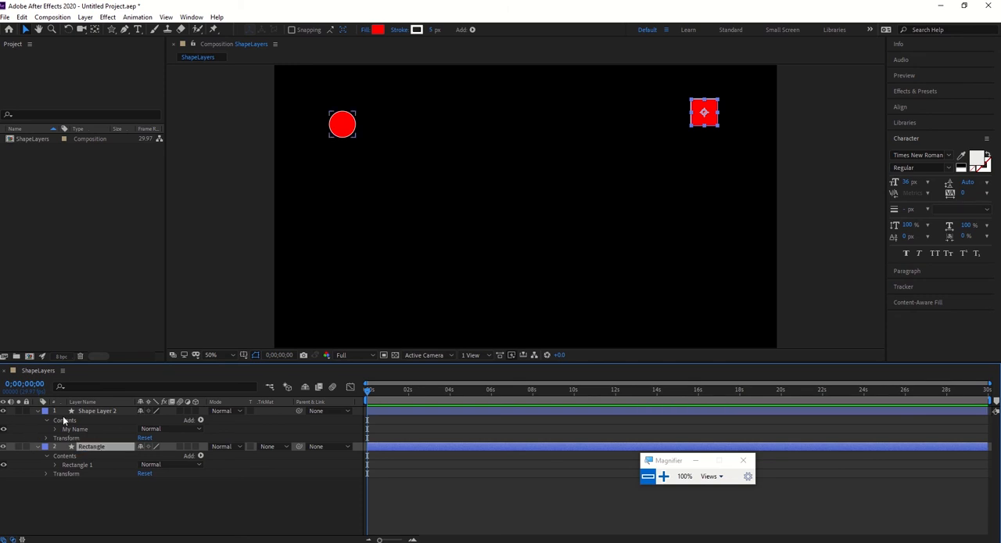
Rename Shape Layer 2, which holds the circle, as Ellipse.
{"action": "left_click", "coordinate": [97, 412]}
{"action": "key", "text": "Return"}
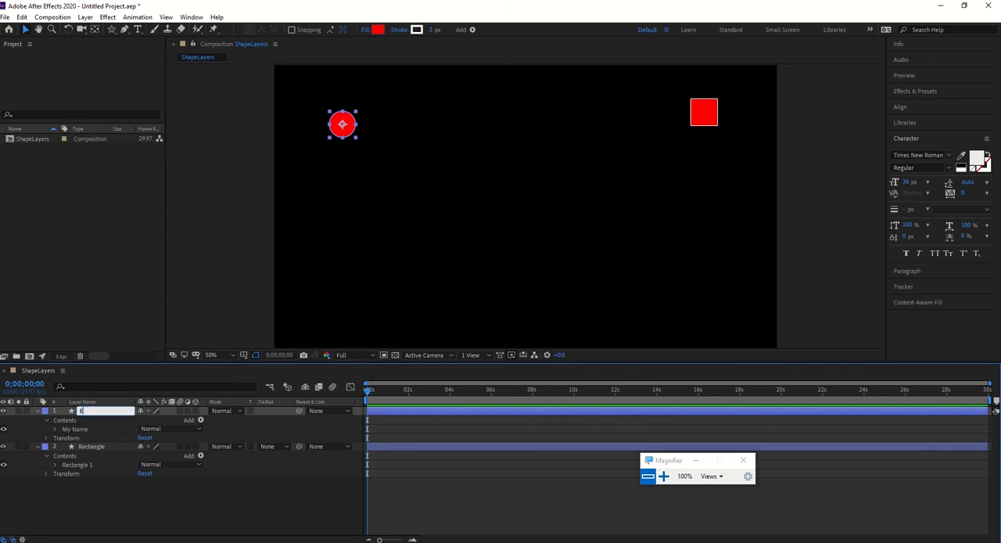
{"action": "type", "text": "Ellipse"}
{"action": "key", "text": "Return"}
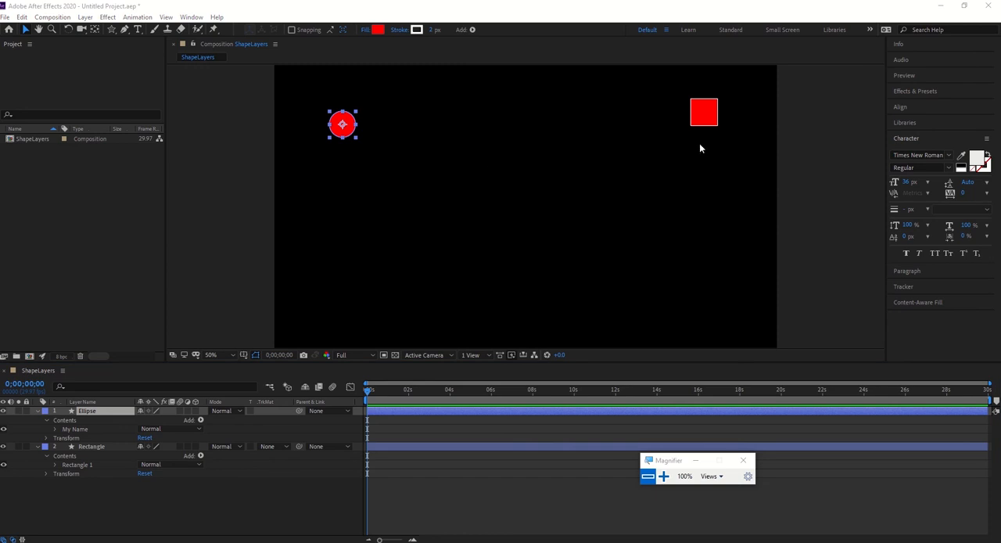
Move the square and the circle closer to the composition's center, and collapse the Rectangle and Ellipse layers.
{"action": "left_click_drag", "start_coordinate": [704, 115], "coordinate": [536, 172]}
{"action": "left_click_drag", "start_coordinate": [340, 125], "coordinate": [415, 179]}
{"action": "left_click", "coordinate": [39, 447]}
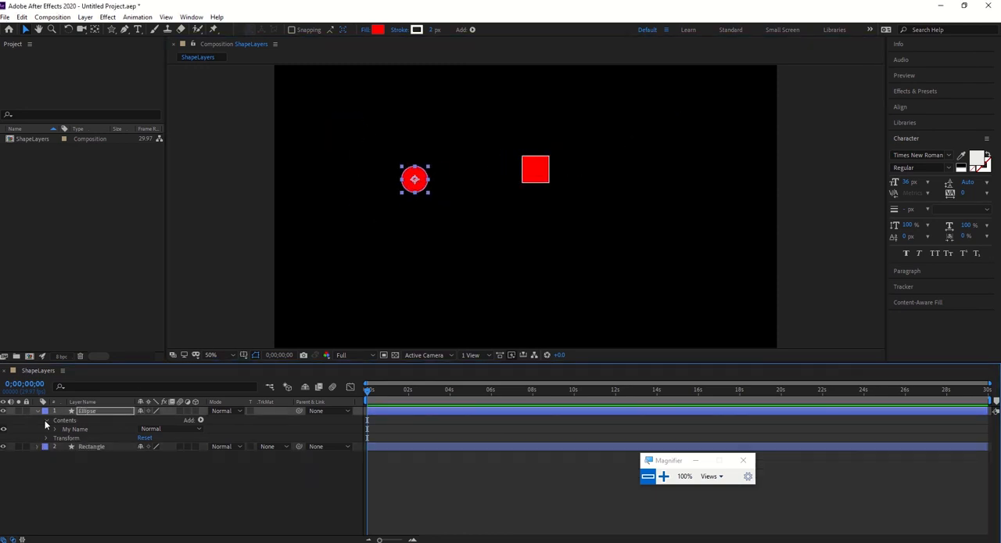
{"action": "left_click", "coordinate": [36, 415]}
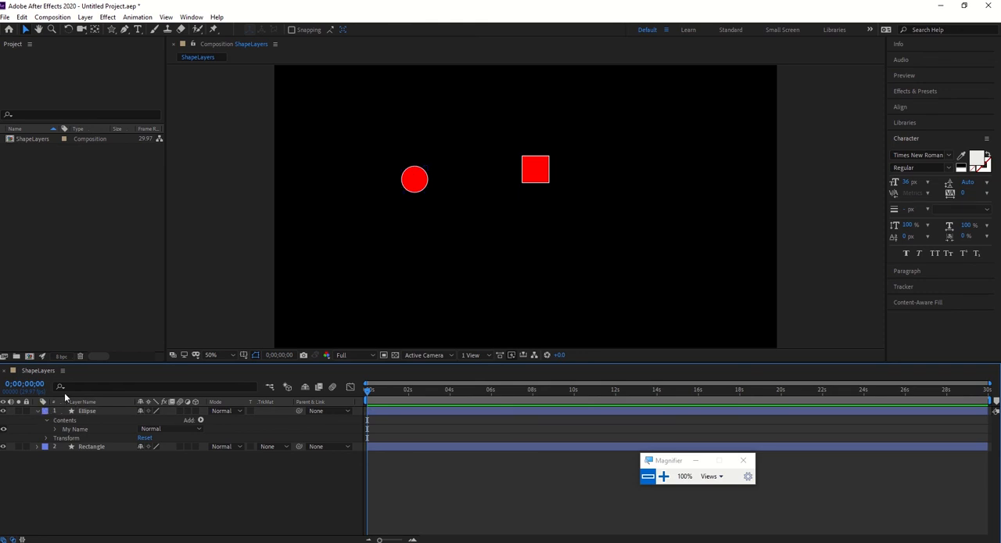
{"action": "left_click", "coordinate": [37, 411]}
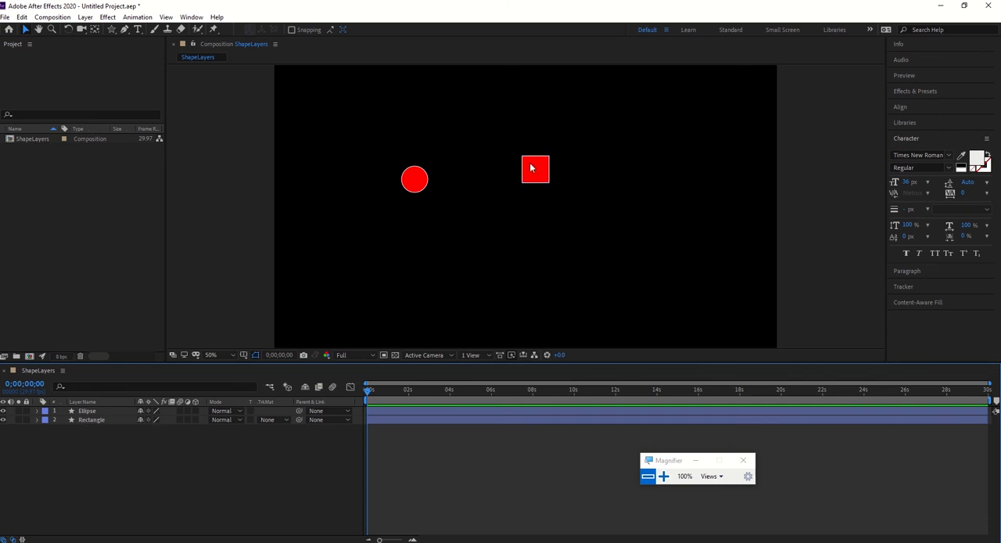
Reposition the square and the circle independently in the composition, and delete both the Ellipse and Rectangle layers.
{"action": "left_click_drag", "start_coordinate": [533, 167], "coordinate": [515, 249]}
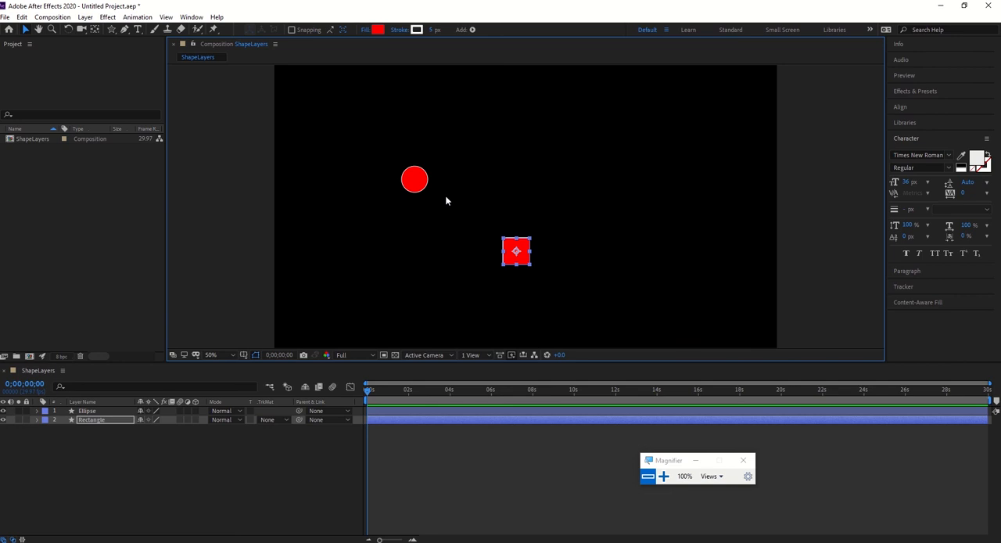
{"action": "left_click_drag", "start_coordinate": [526, 258], "coordinate": [523, 154]}
{"action": "left_click_drag", "start_coordinate": [427, 188], "coordinate": [486, 220]}
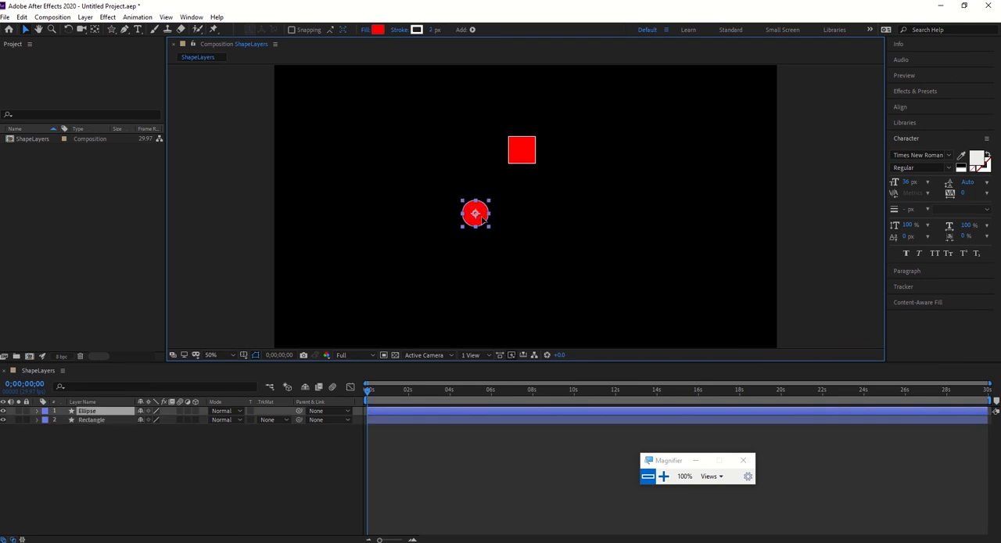
{"action": "key", "text": "Delete"}
{"action": "key", "text": "Delete"}
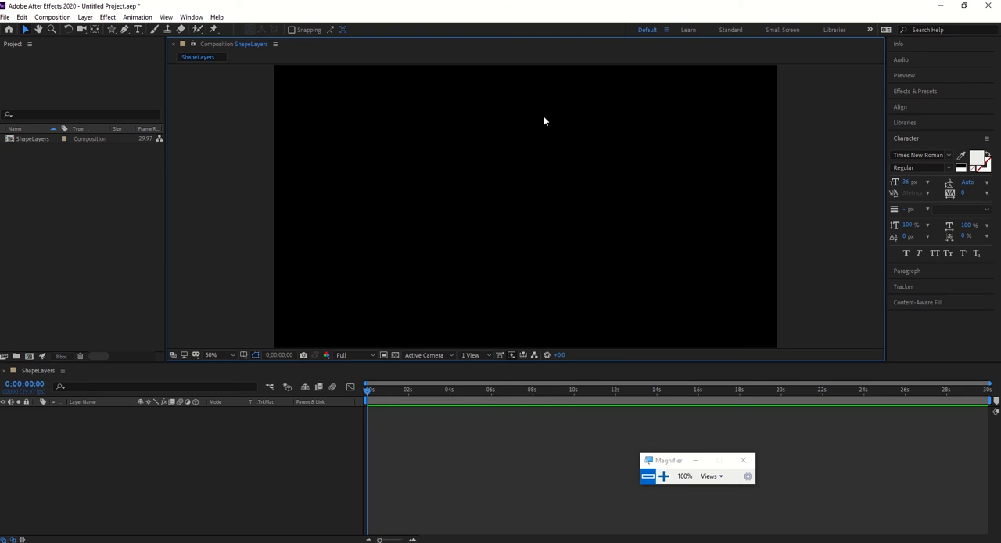
Try a full-size star and a full-frame rounded rectangle in the composition, removing each shape from the shape layer.
{"action": "double_click", "coordinate": [111, 29]}
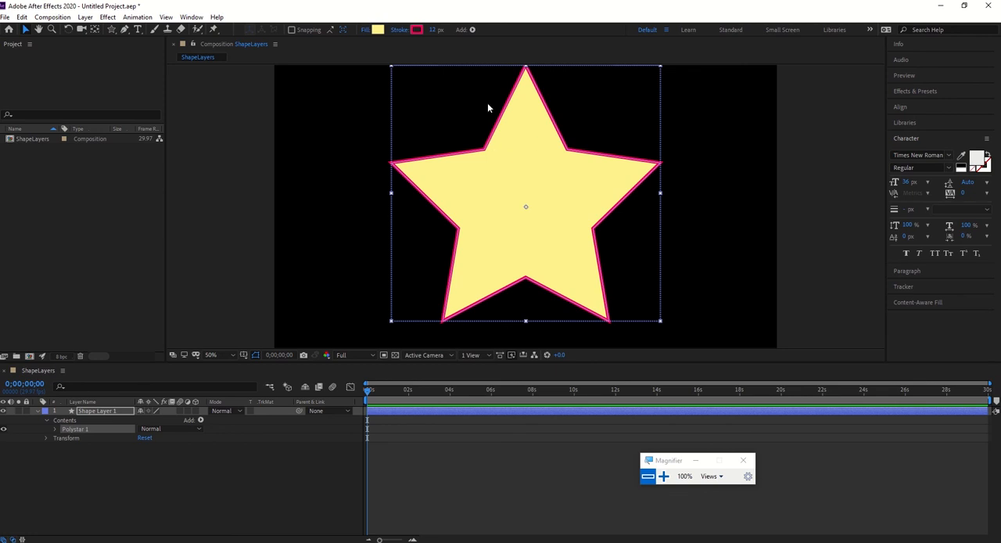
{"action": "key", "text": "Delete"}
{"action": "left_click", "coordinate": [112, 30]}
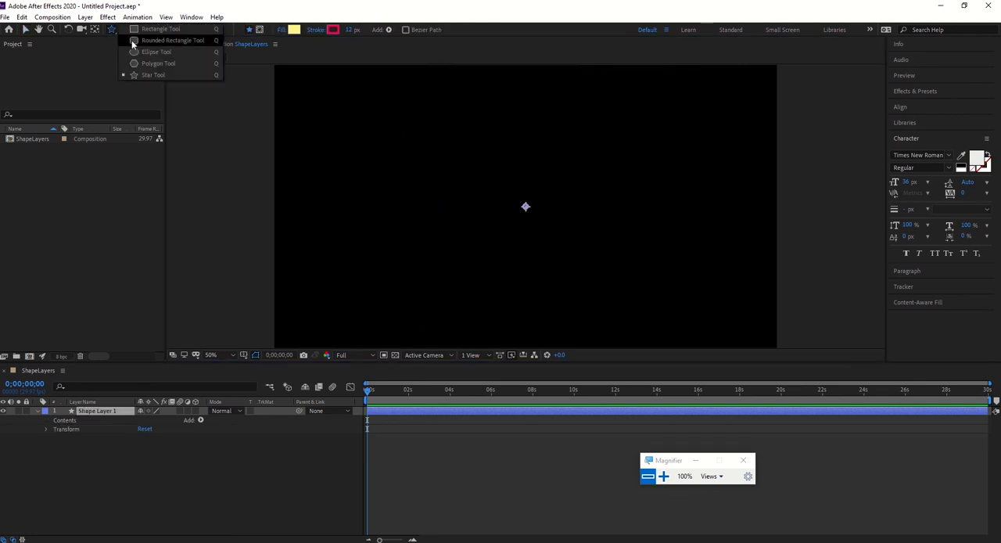
{"action": "left_click", "coordinate": [144, 41]}
{"action": "double_click", "coordinate": [111, 30]}
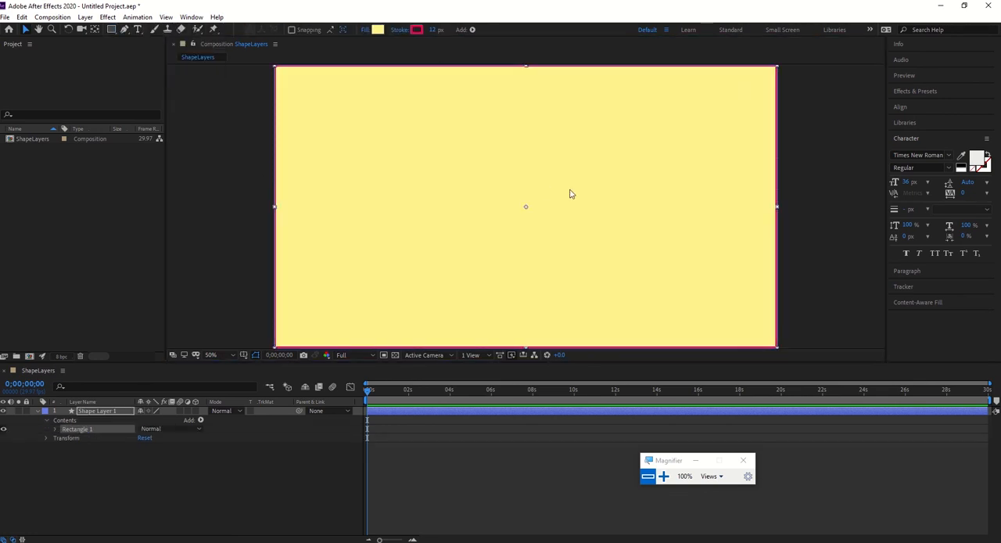
{"action": "key", "text": "Delete"}
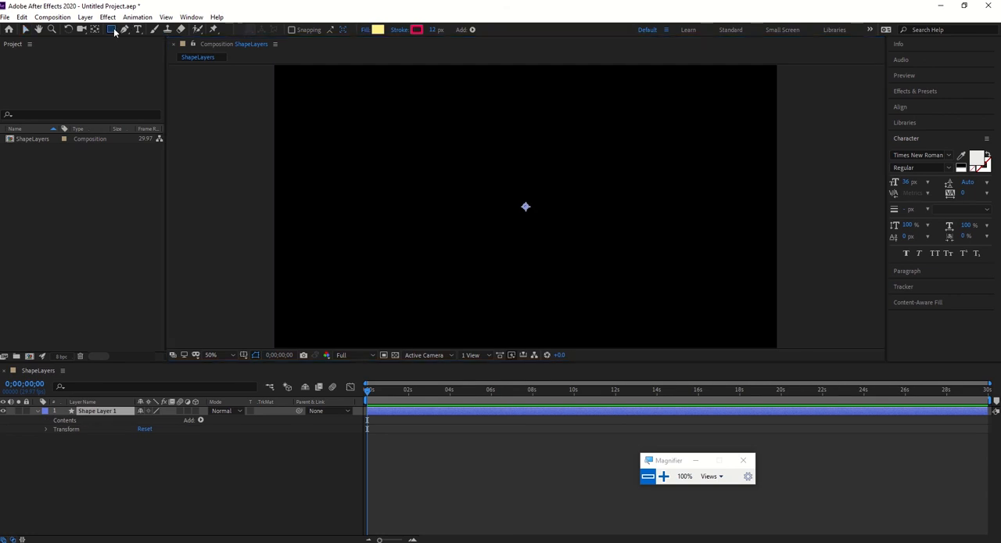
Add a frame-filling ellipse to Shape Layer 1, shrink it and move it to the lower right of the composition.
{"action": "left_click", "coordinate": [111, 29]}
{"action": "left_click", "coordinate": [144, 55]}
{"action": "double_click", "coordinate": [111, 30]}
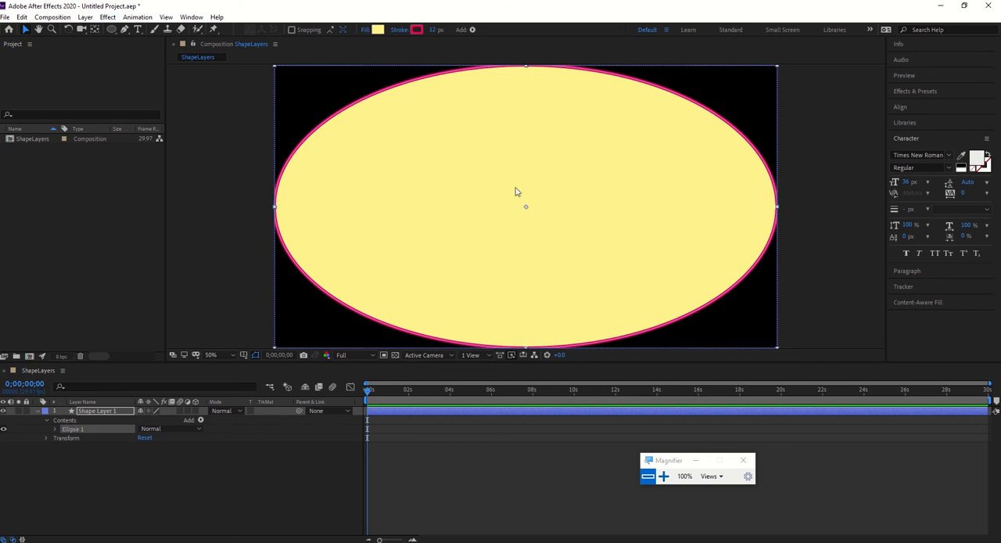
{"action": "left_click_drag", "start_coordinate": [776, 348], "coordinate": [587, 279]}
{"action": "left_click_drag", "start_coordinate": [545, 224], "coordinate": [678, 256]}
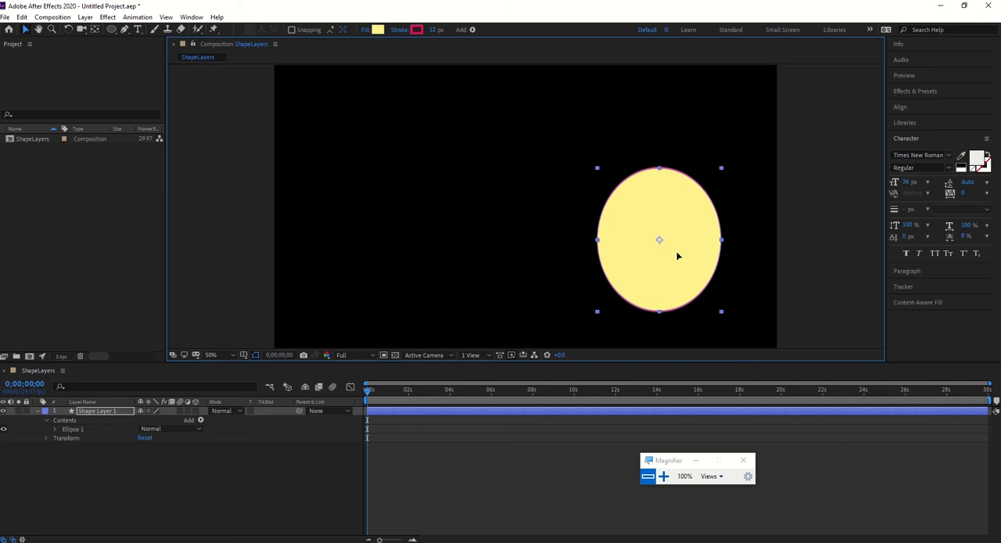
Draw a second ellipse in the composition's upper left on the same shape layer, and delete it.
{"action": "left_click", "coordinate": [111, 29]}
{"action": "left_click_drag", "start_coordinate": [323, 125], "coordinate": [353, 176]}
{"action": "left_click_drag", "start_coordinate": [437, 232], "coordinate": [438, 233]}
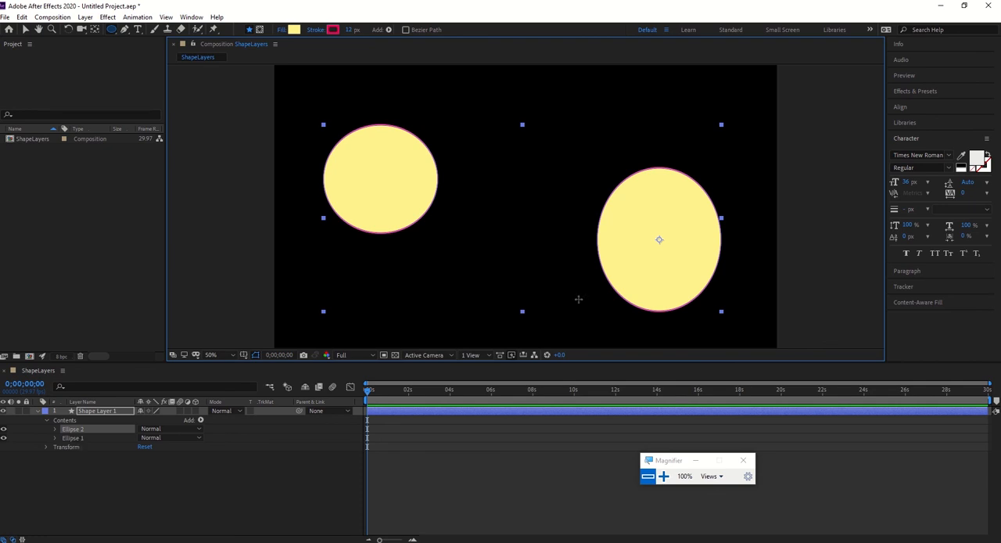
{"action": "key", "text": "Delete"}
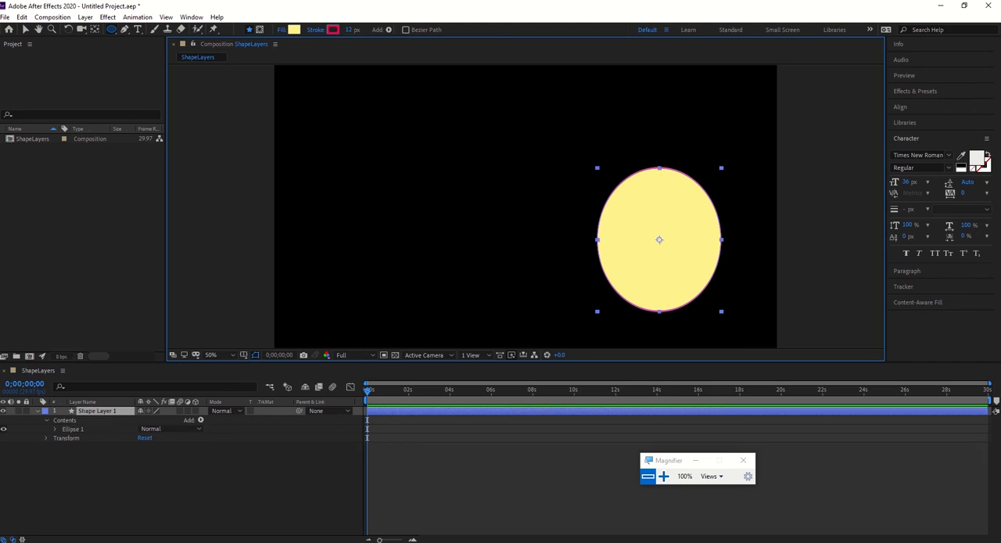
Select the remaining ellipse's layer, Shape Layer 1, and delete it from the composition.
{"action": "left_click", "coordinate": [25, 29]}
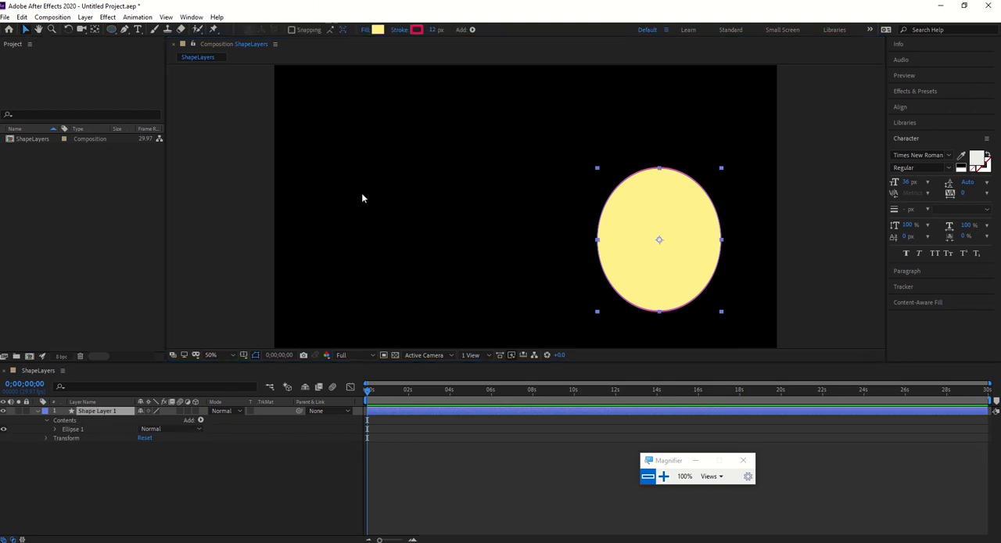
{"action": "left_click", "coordinate": [655, 241]}
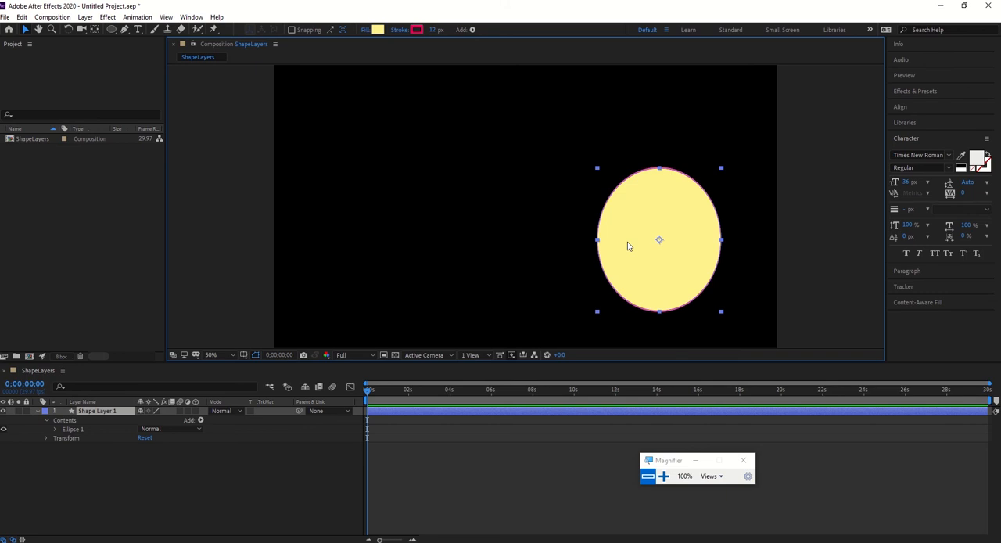
{"action": "key", "text": "Delete"}
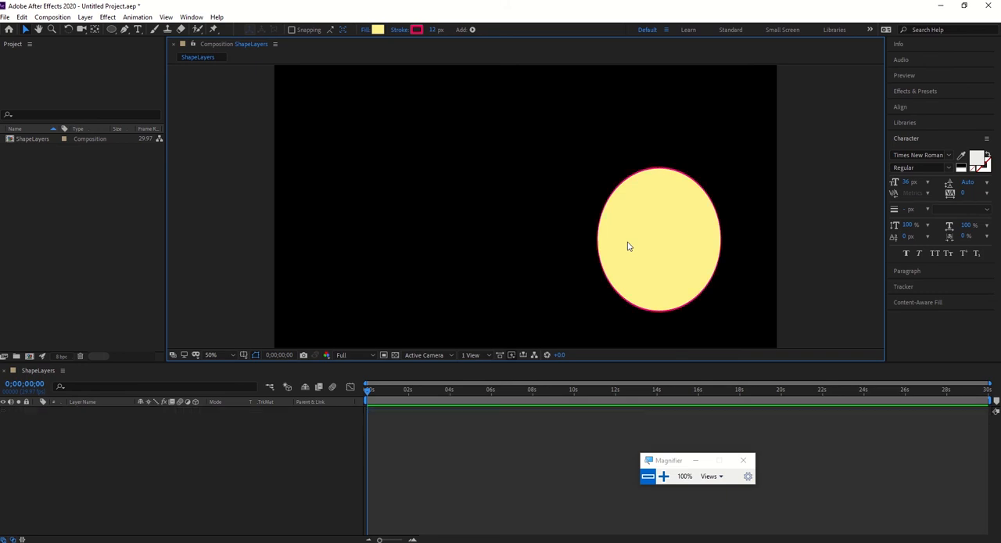
Create a text layer reading "Shape Layer as Masks" near the middle of the composition.
{"action": "left_click", "coordinate": [138, 30]}
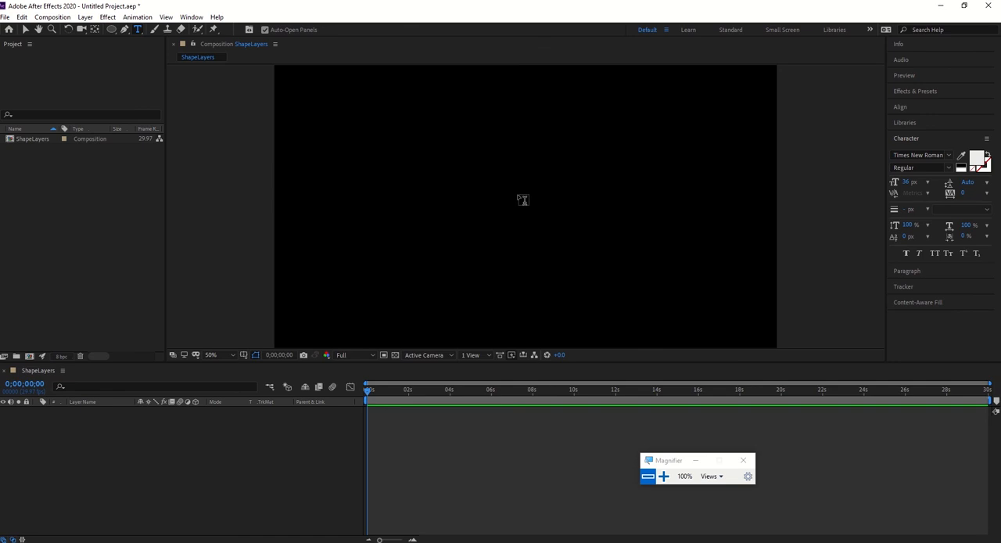
{"action": "key", "text": "h"}
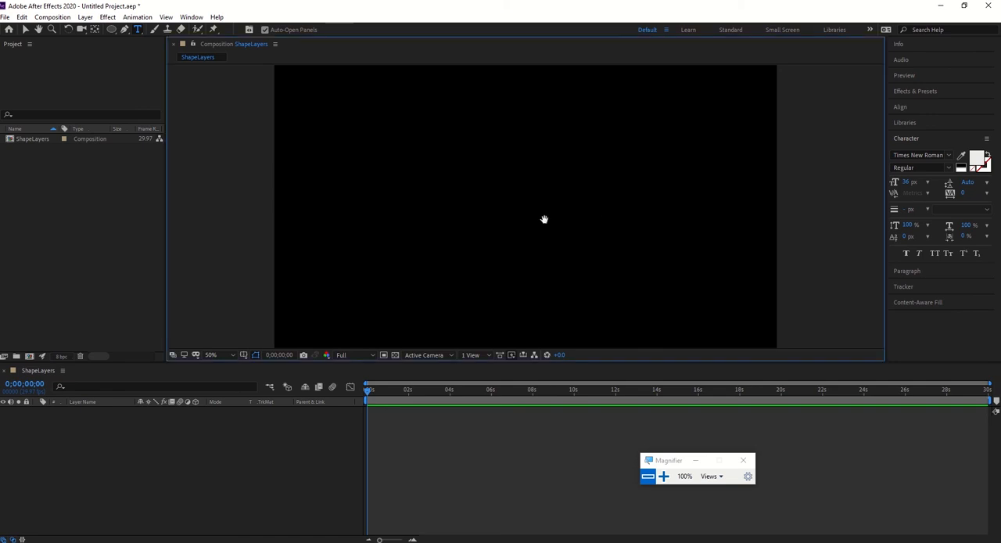
{"action": "left_click", "coordinate": [138, 30]}
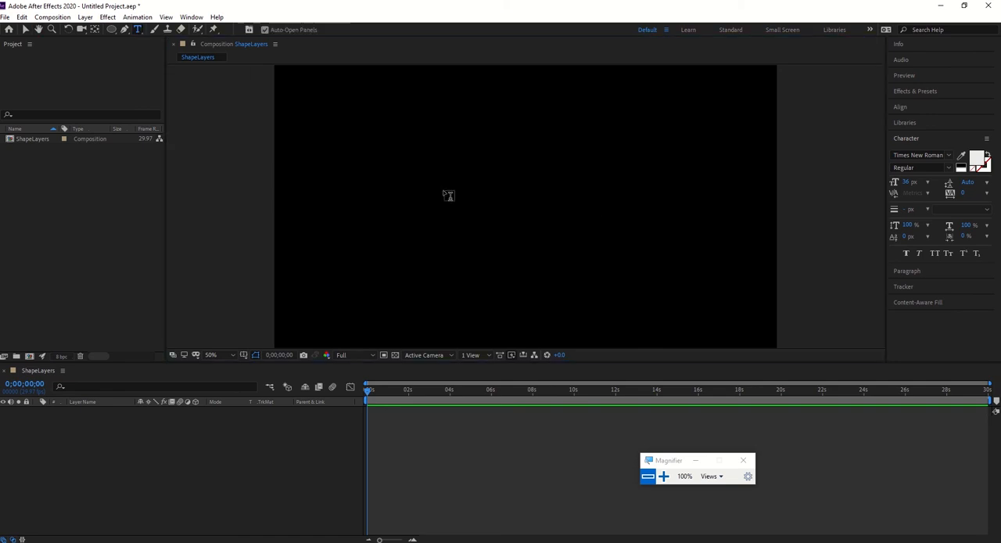
{"action": "left_click", "coordinate": [539, 216]}
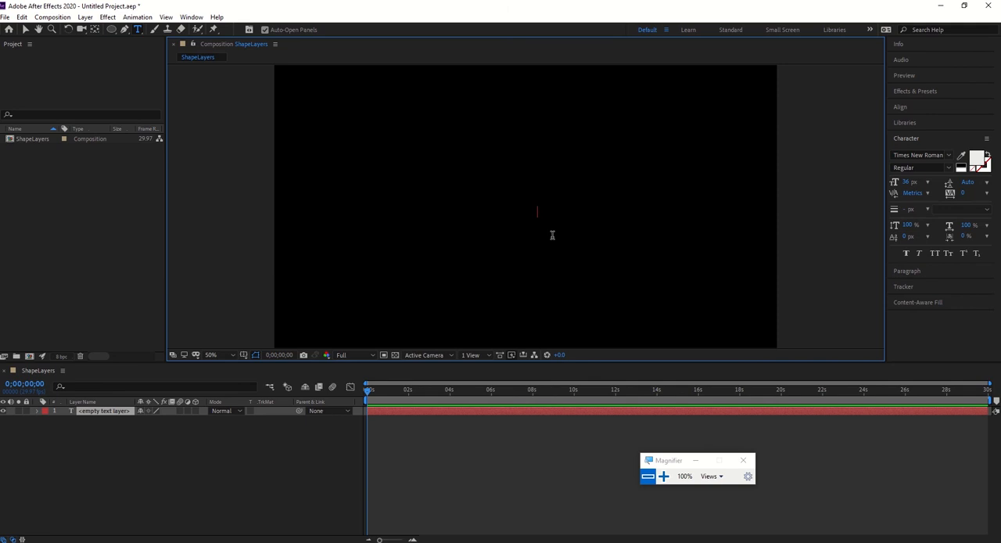
{"action": "type", "text": "Shape La"}
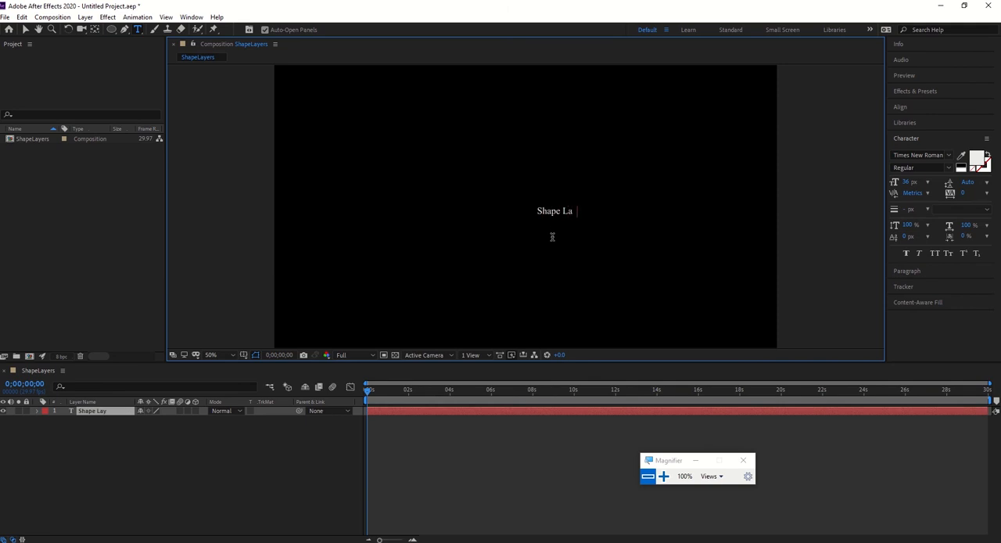
{"action": "type", "text": "yer as Masks"}
Set the whole text to 110 px and move it to the centre of the composition.
{"action": "key", "text": "ctrl+a"}
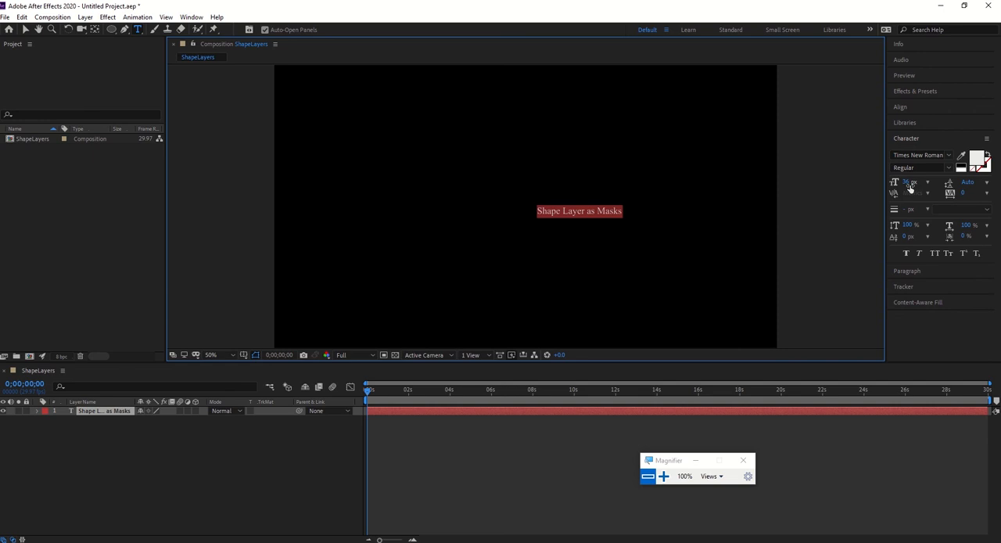
{"action": "left_click_drag", "start_coordinate": [910, 181], "coordinate": [946, 182]}
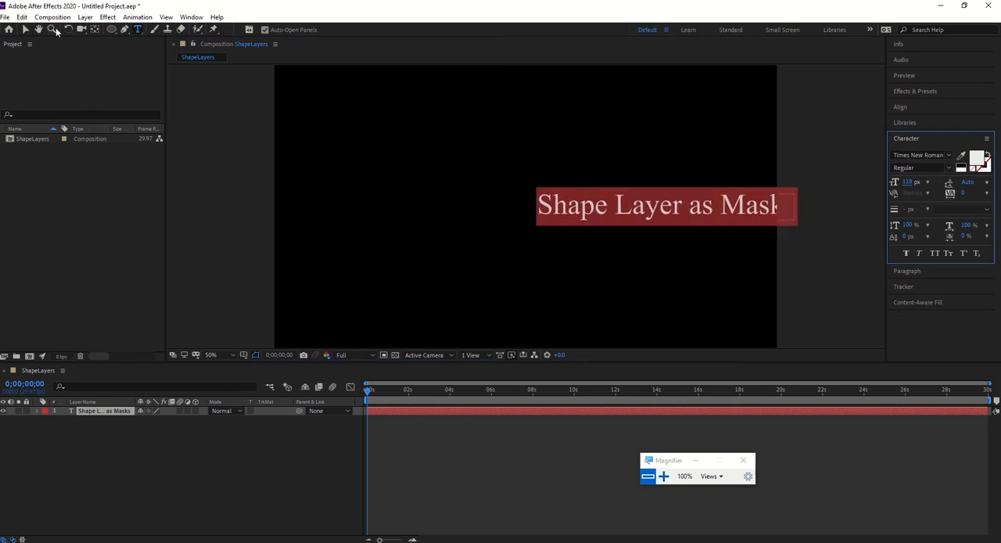
{"action": "left_click", "coordinate": [26, 29]}
{"action": "left_click_drag", "start_coordinate": [646, 215], "coordinate": [507, 189]}
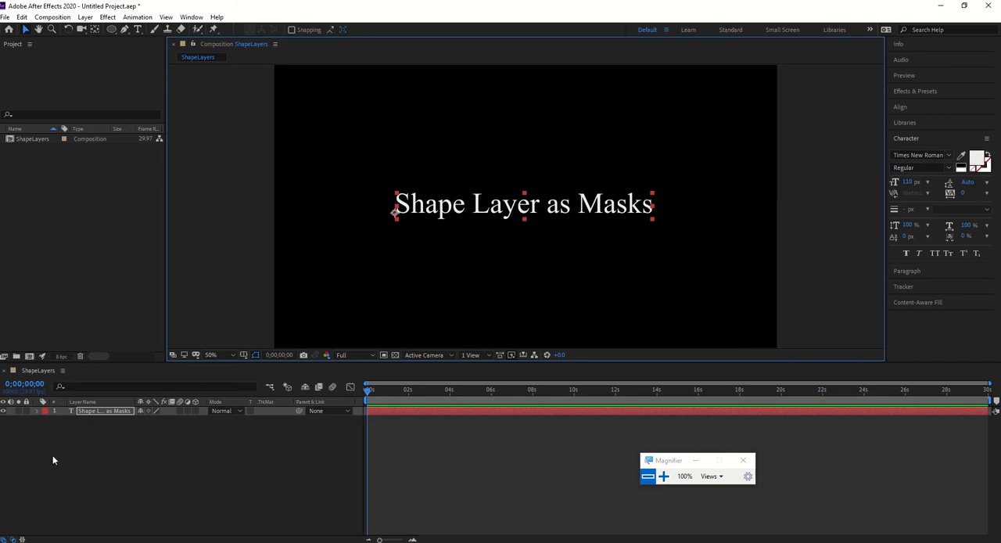
Draw an elliptical mask around the words "Layer as Masks" on the text layer, and delete the mask.
{"action": "left_click", "coordinate": [111, 29]}
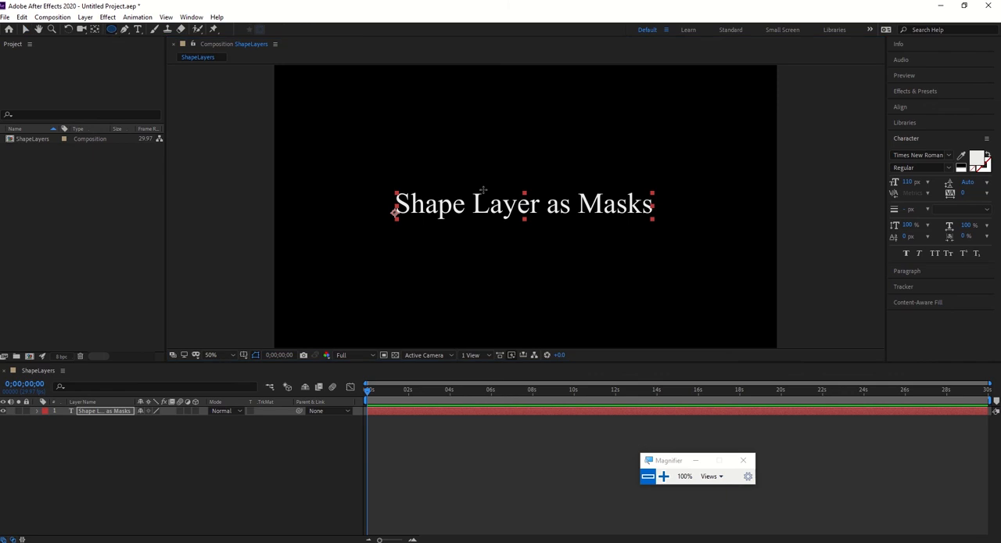
{"action": "mouse_move", "coordinate": [469, 164]}
{"action": "left_mouse_down"}
{"action": "mouse_move", "coordinate": [541, 279]}
{"action": "mouse_move", "coordinate": [691, 249]}
{"action": "mouse_move", "coordinate": [416, 232]}
{"action": "mouse_move", "coordinate": [323, 239]}
{"action": "mouse_move", "coordinate": [680, 244]}
{"action": "mouse_move", "coordinate": [633, 252]}
{"action": "mouse_move", "coordinate": [626, 226]}
{"action": "mouse_move", "coordinate": [667, 270]}
{"action": "mouse_move", "coordinate": [637, 303]}
{"action": "mouse_move", "coordinate": [600, 315]}
{"action": "mouse_move", "coordinate": [639, 226]}
{"action": "mouse_move", "coordinate": [693, 247]}
{"action": "left_mouse_up"}
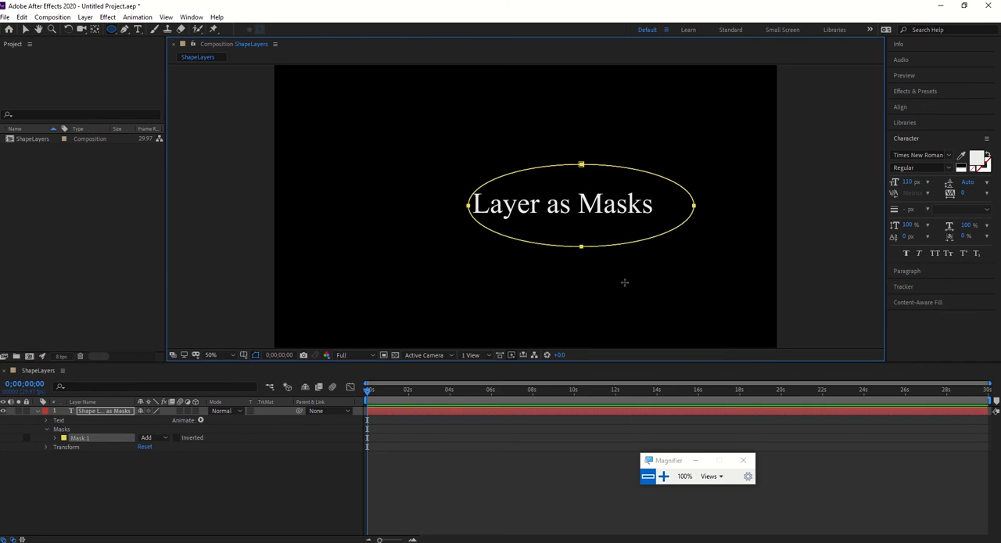
{"action": "key", "text": "Delete"}
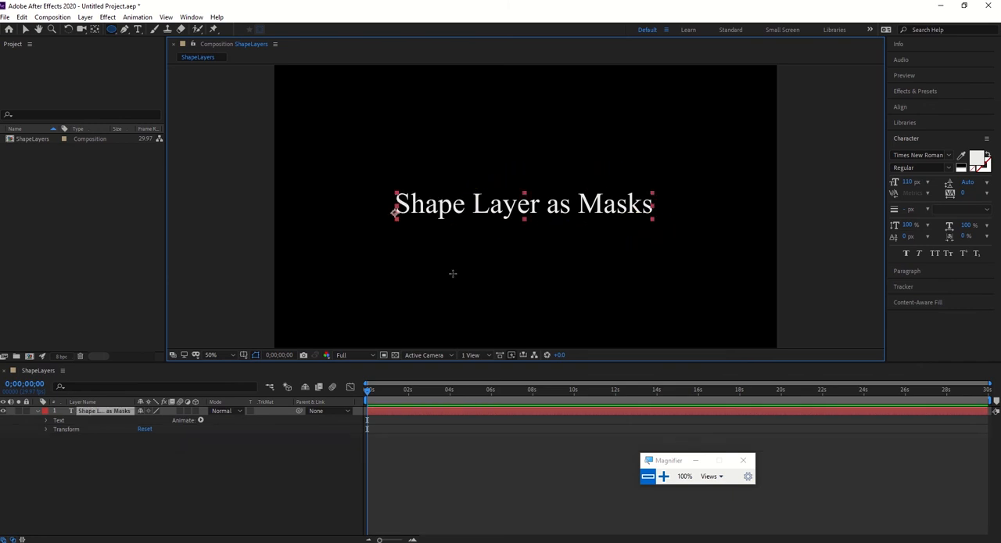
Select the "Shape Layer as Masks" text layer and delete it from the composition.
{"action": "key", "text": "v"}
{"action": "left_click", "coordinate": [107, 413]}
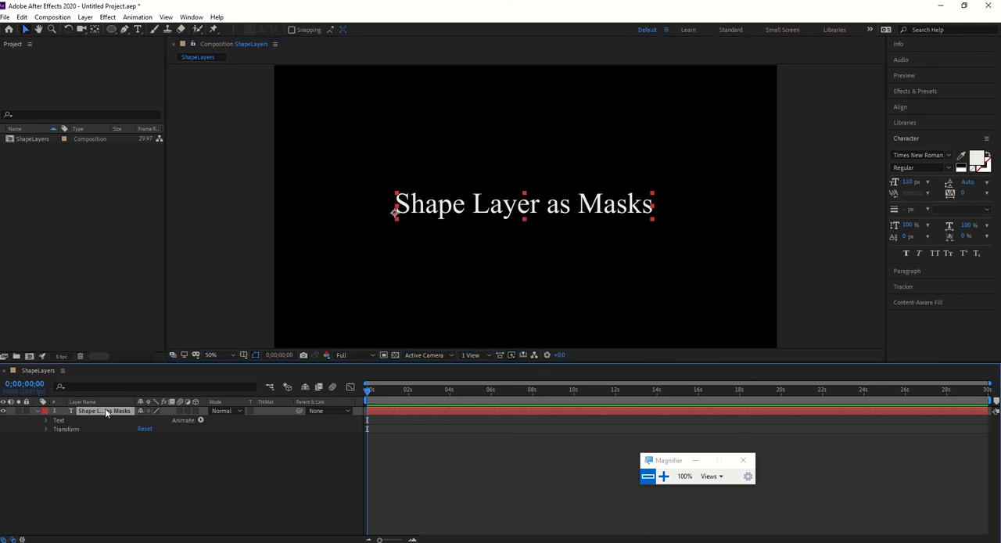
{"action": "key", "text": "Delete"}
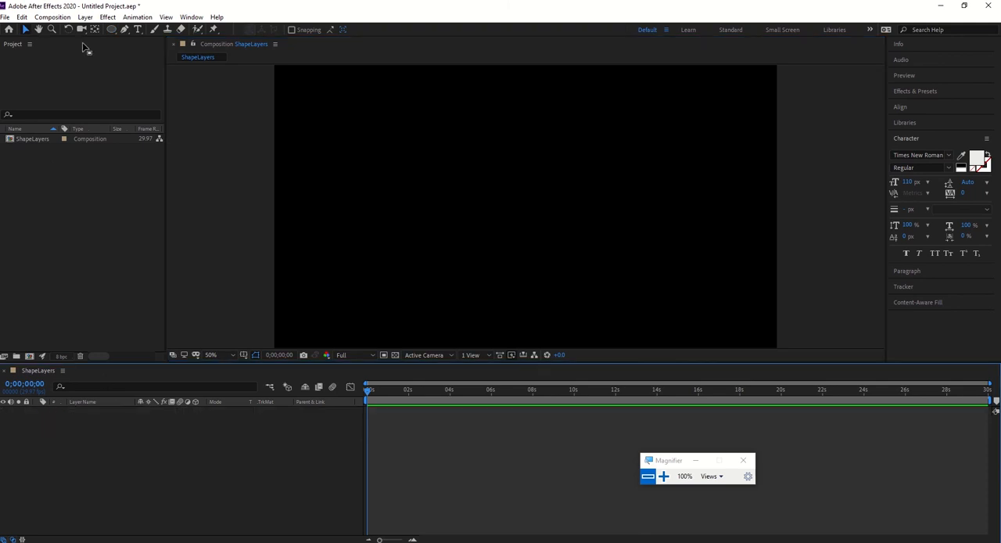
Add a 1920 x 1080 px red solid and mask it with a large pentagon using the Polygon Tool.
{"action": "key", "text": "ctrl+y"}
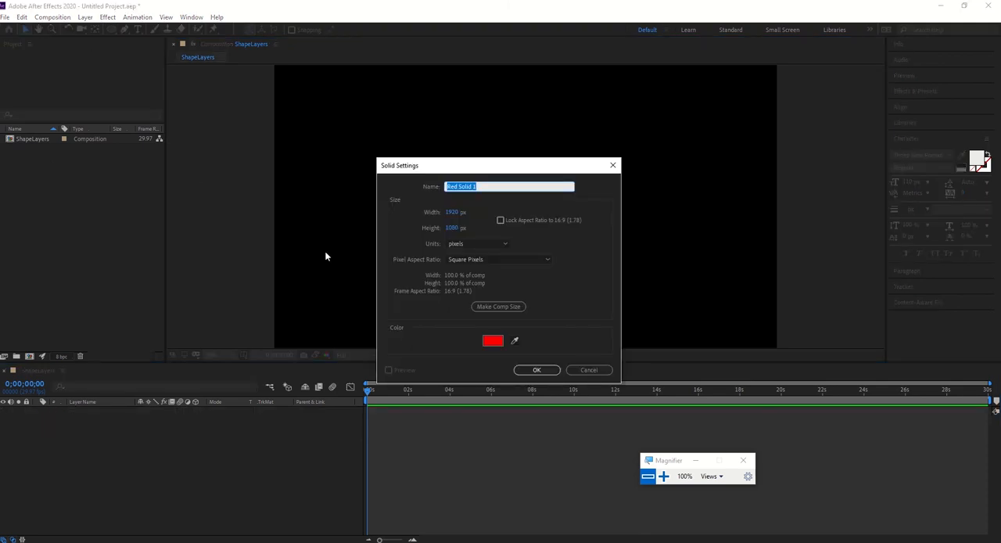
{"action": "left_click", "coordinate": [537, 369]}
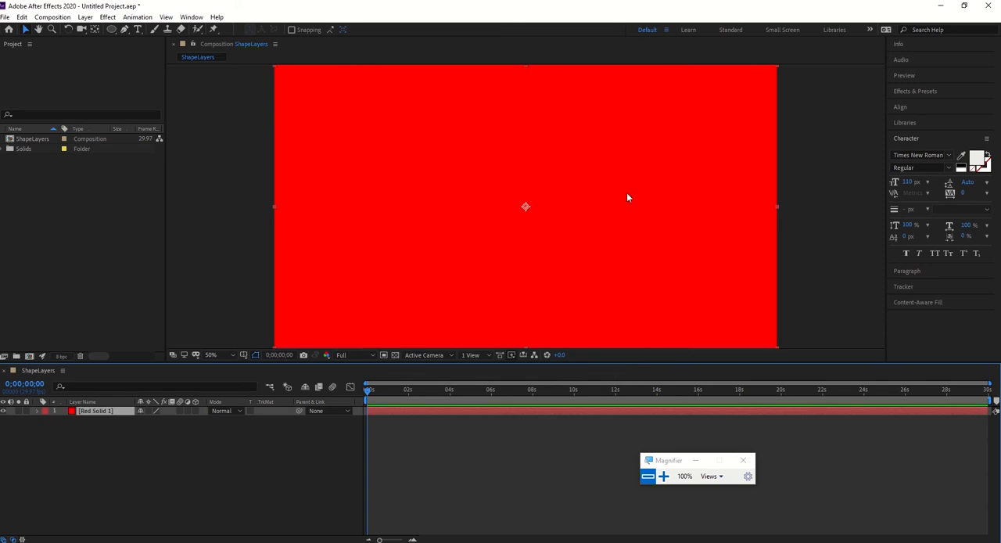
{"action": "left_click", "coordinate": [112, 30]}
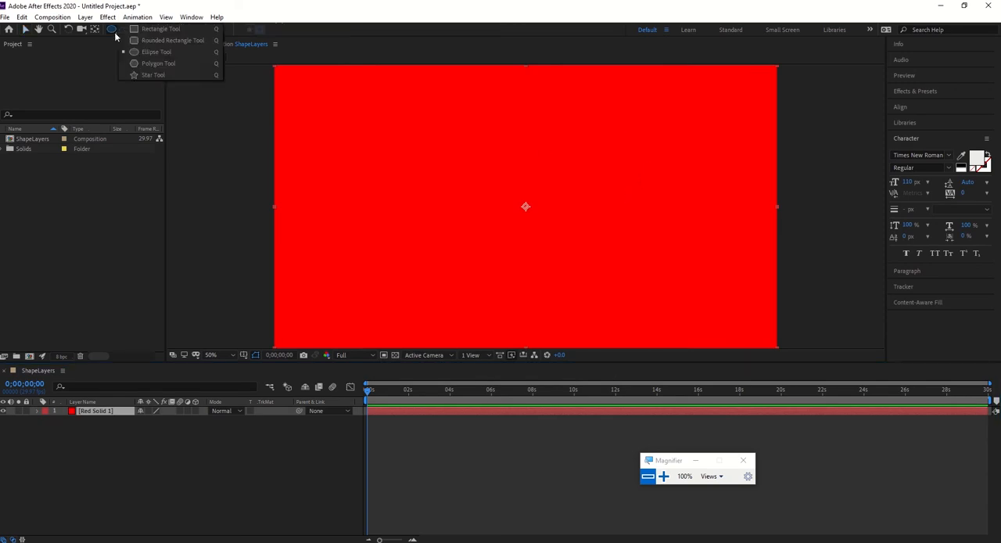
{"action": "left_click", "coordinate": [150, 65]}
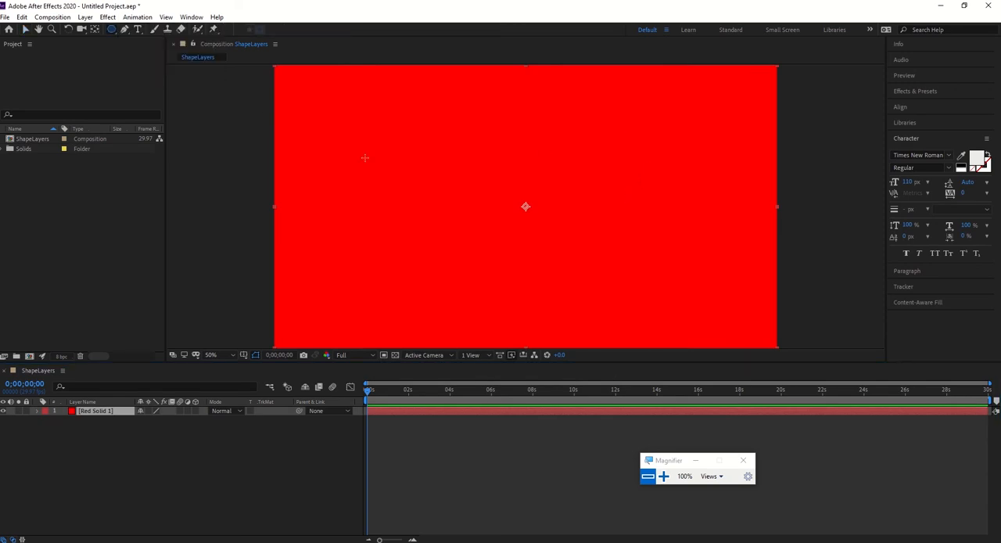
{"action": "left_click", "coordinate": [470, 169]}
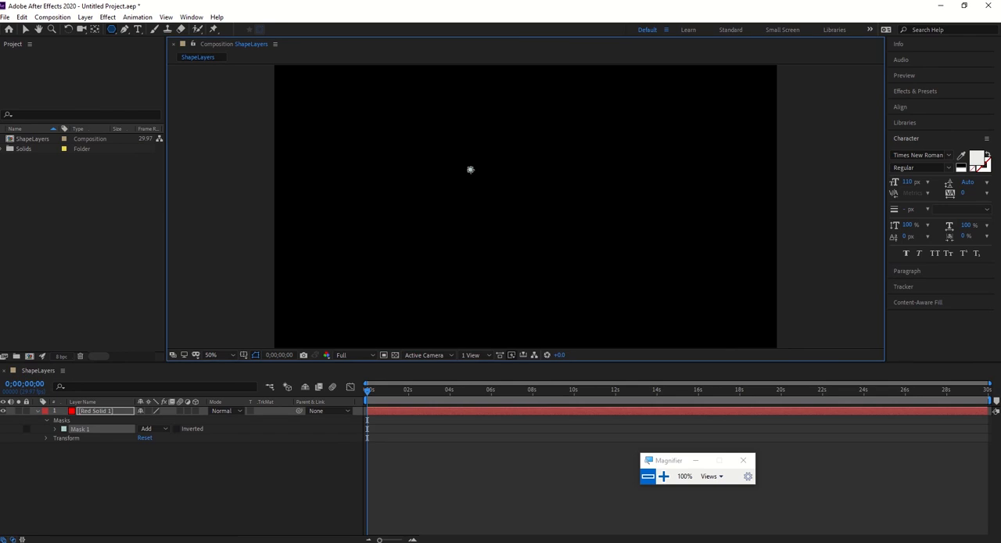
{"action": "left_click_drag", "start_coordinate": [470, 169], "coordinate": [568, 152]}
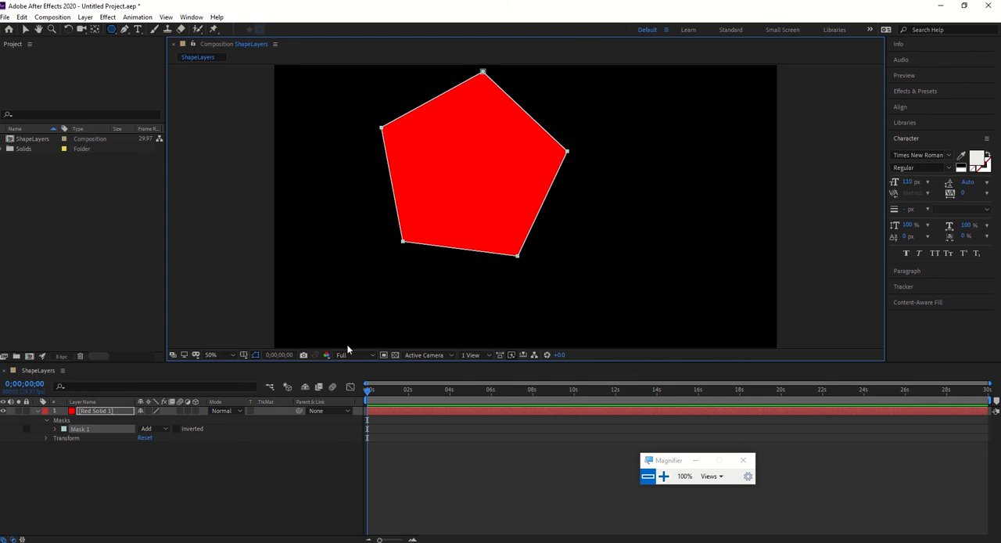
Move the pentagon-masked red solid around and leave it near the centre of the composition.
{"action": "left_click", "coordinate": [25, 29]}
{"action": "left_click_drag", "start_coordinate": [505, 204], "coordinate": [641, 253]}
{"action": "left_click_drag", "start_coordinate": [492, 185], "coordinate": [618, 225]}
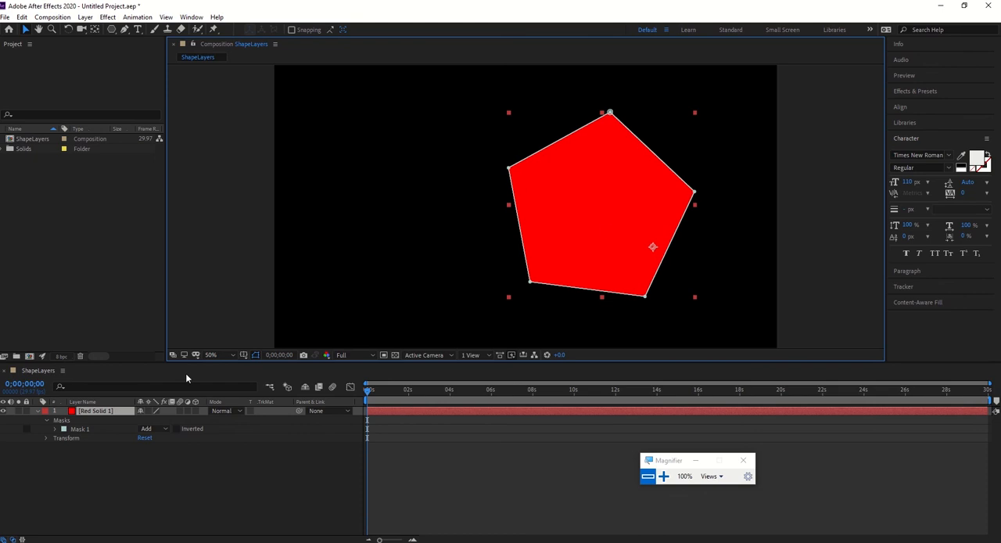
{"action": "left_click", "coordinate": [95, 411]}
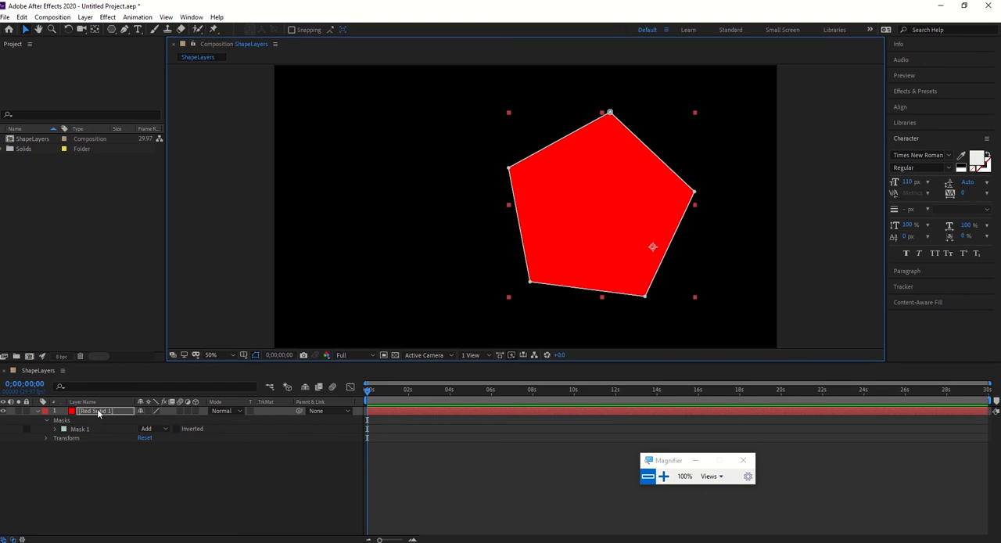
{"action": "left_click_drag", "start_coordinate": [577, 270], "coordinate": [521, 239]}
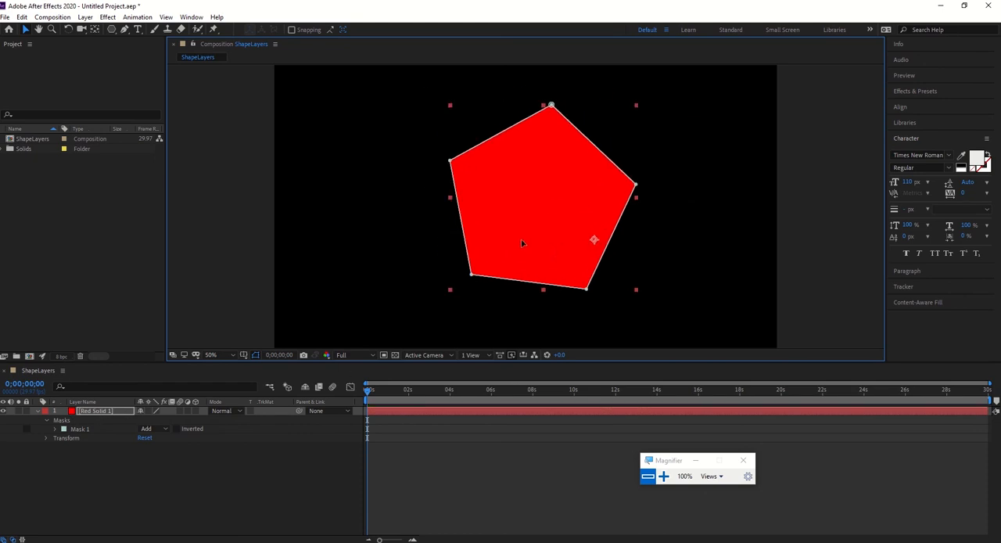
Select Mask 1 on the red solid and pull its vertices outward into a wide irregular polygon.
{"action": "left_click", "coordinate": [86, 430]}
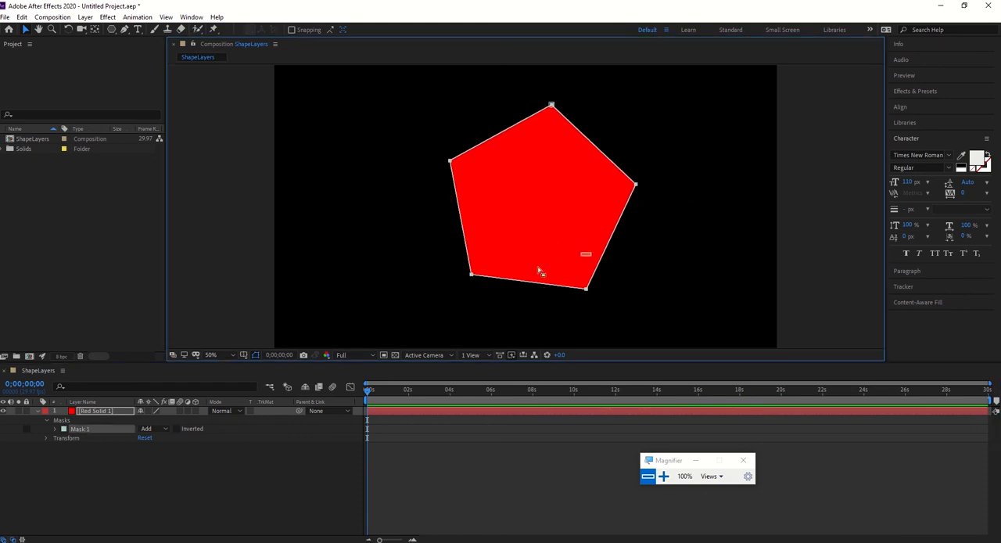
{"action": "left_click_drag", "start_coordinate": [538, 271], "coordinate": [731, 314]}
{"action": "left_click", "coordinate": [78, 429]}
{"action": "left_click", "coordinate": [616, 294]}
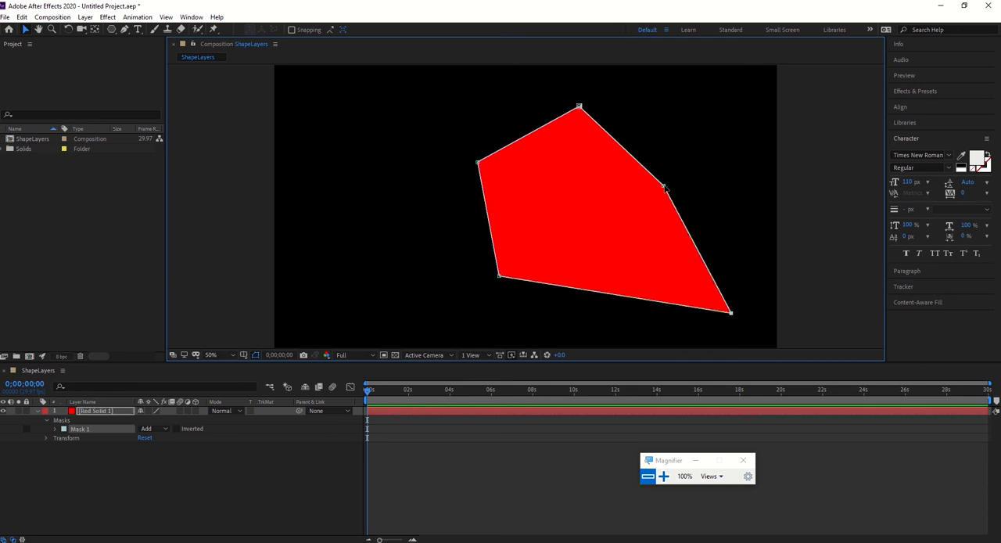
{"action": "left_click_drag", "start_coordinate": [664, 188], "coordinate": [742, 105]}
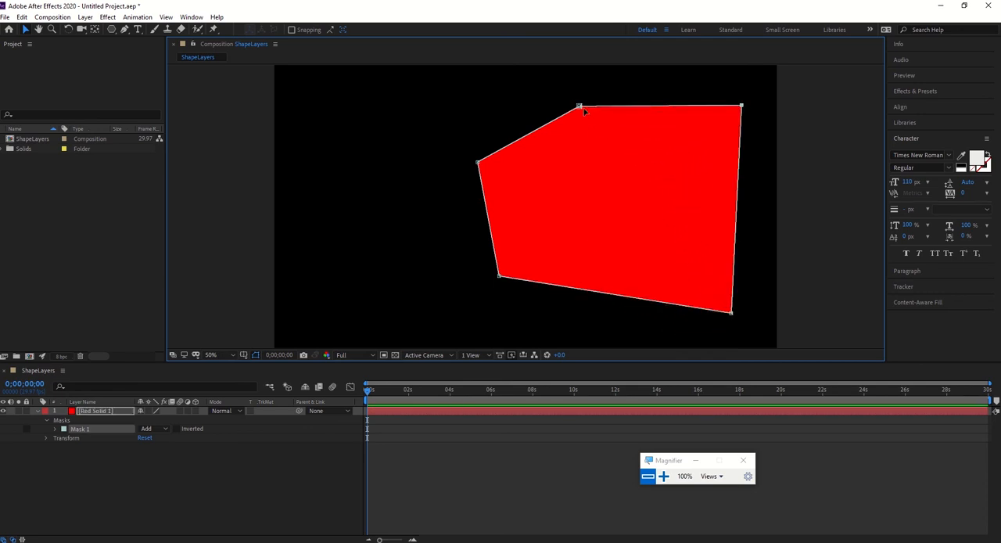
{"action": "left_click_drag", "start_coordinate": [579, 107], "coordinate": [475, 85]}
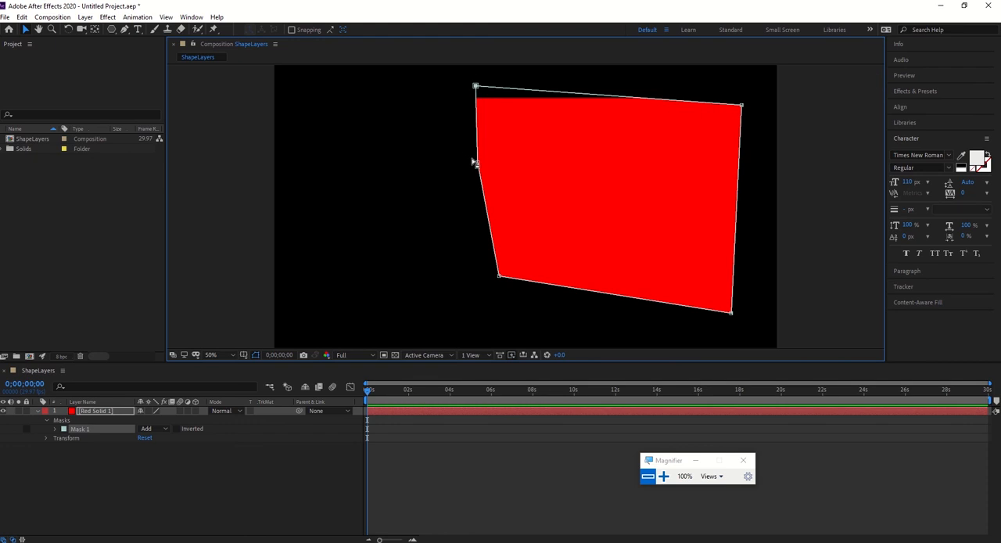
{"action": "left_click_drag", "start_coordinate": [478, 165], "coordinate": [319, 139]}
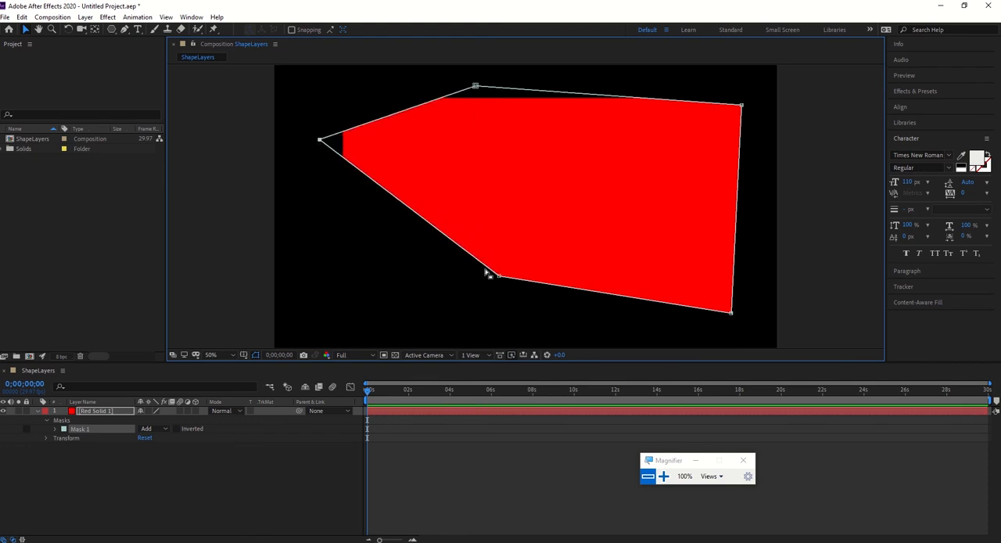
{"action": "left_click_drag", "start_coordinate": [499, 278], "coordinate": [417, 279]}
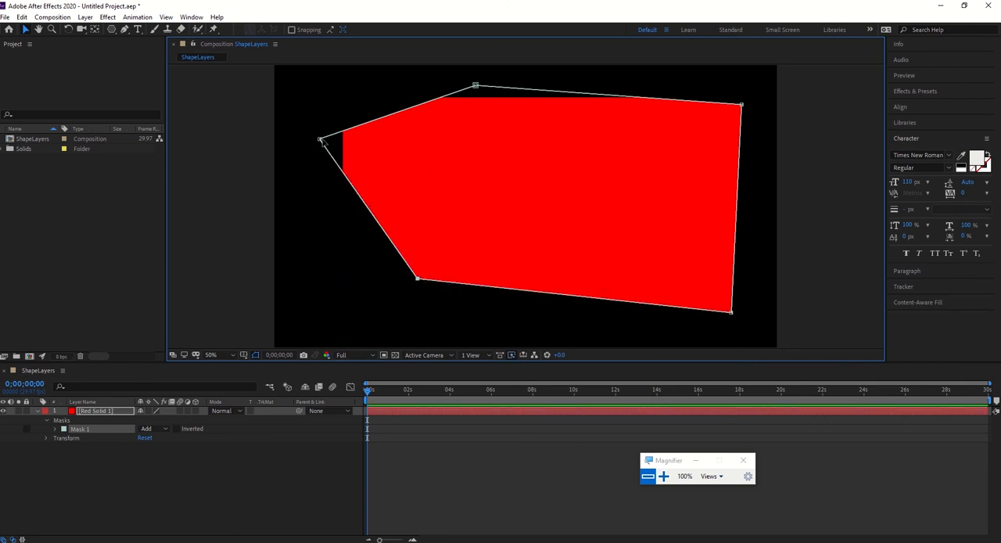
Pull Mask 1's left and upper vertices inward to form a low, irregular shape with a dented right side.
{"action": "left_click_drag", "start_coordinate": [320, 139], "coordinate": [517, 201]}
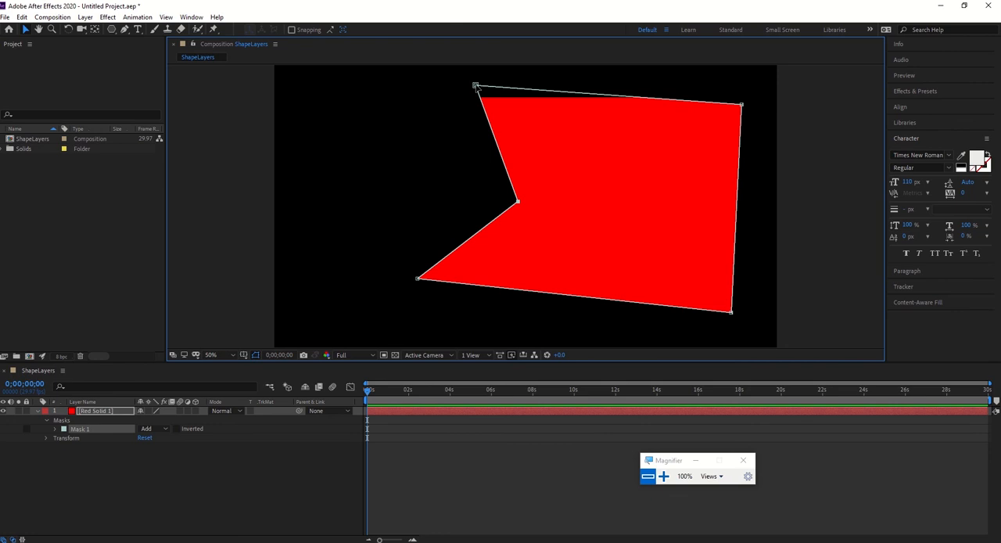
{"action": "left_click_drag", "start_coordinate": [475, 85], "coordinate": [591, 180]}
{"action": "left_click_drag", "start_coordinate": [742, 104], "coordinate": [669, 223]}
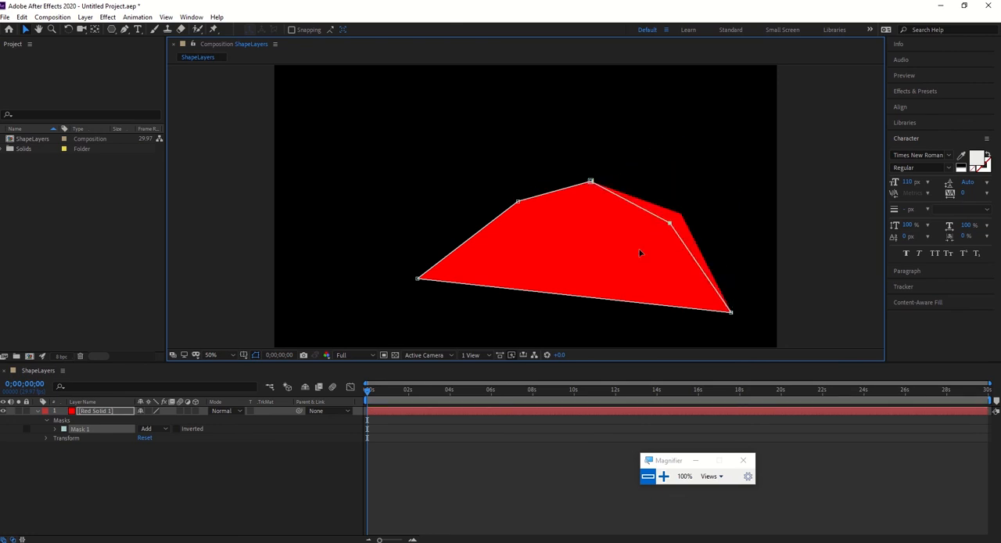
{"action": "left_click_drag", "start_coordinate": [640, 252], "coordinate": [636, 256]}
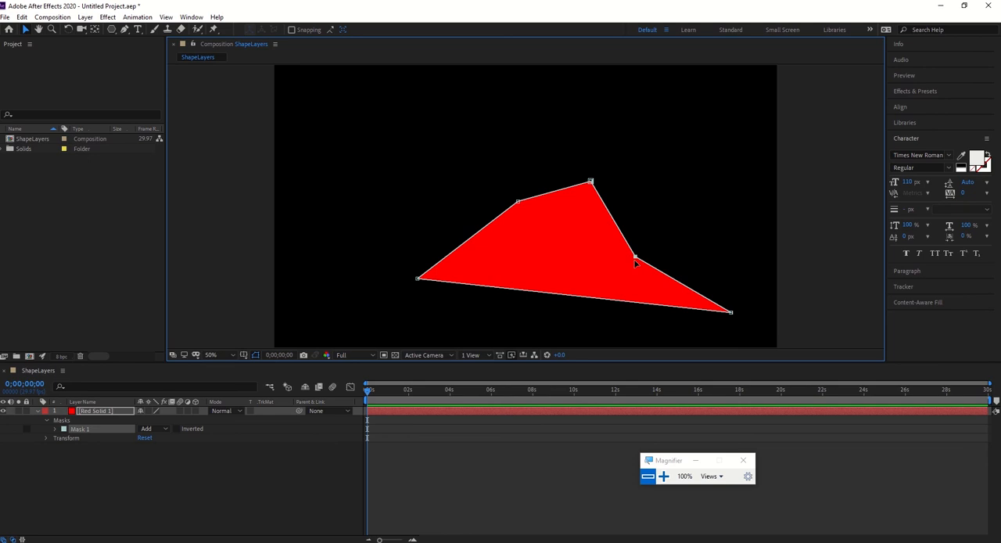
Select the masked red solid and delete its layer from the composition.
{"action": "left_click", "coordinate": [212, 498]}
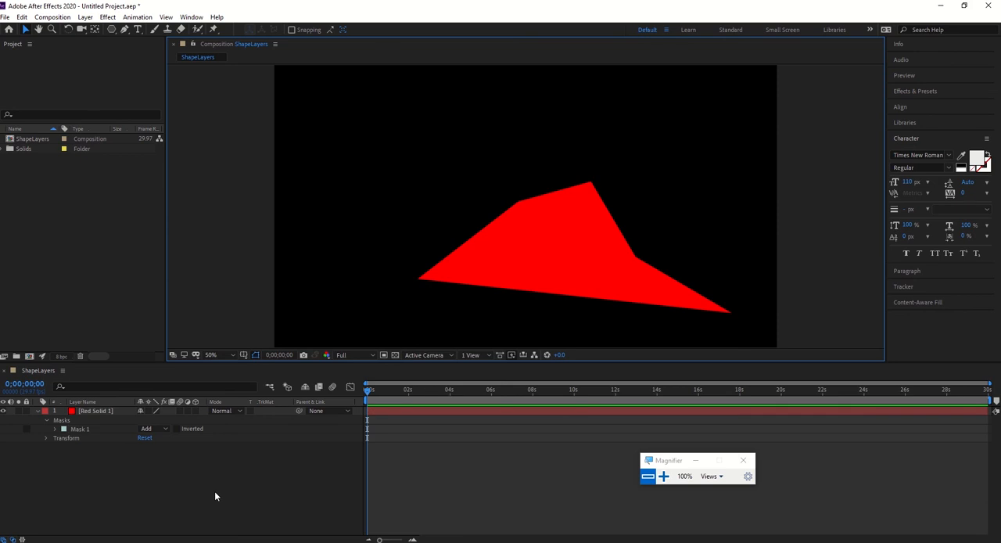
{"action": "left_click", "coordinate": [540, 226]}
{"action": "key", "text": "Delete"}
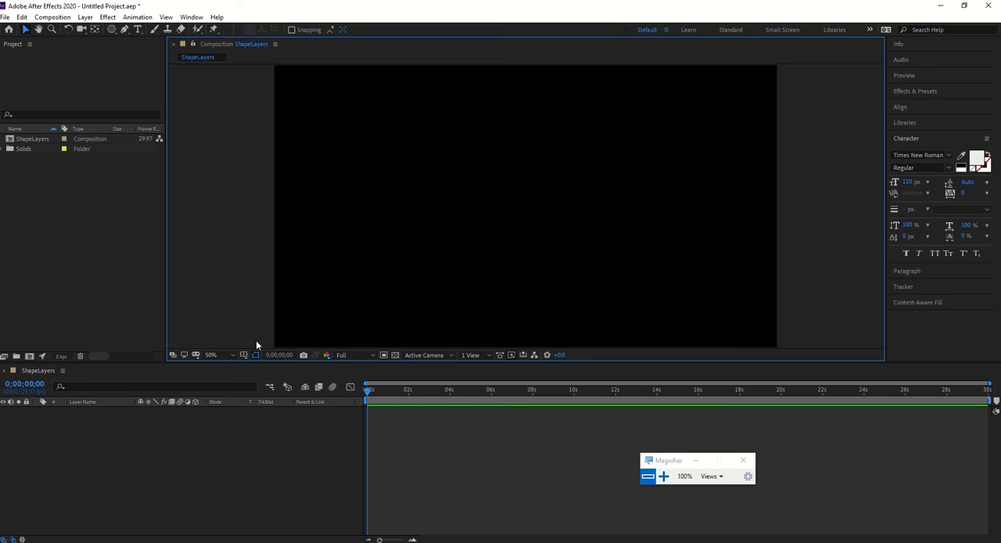
Draw a closed irregular shape across the composition with the Pen tool, mixing straight corner points and curved points.
{"action": "left_click", "coordinate": [125, 30]}
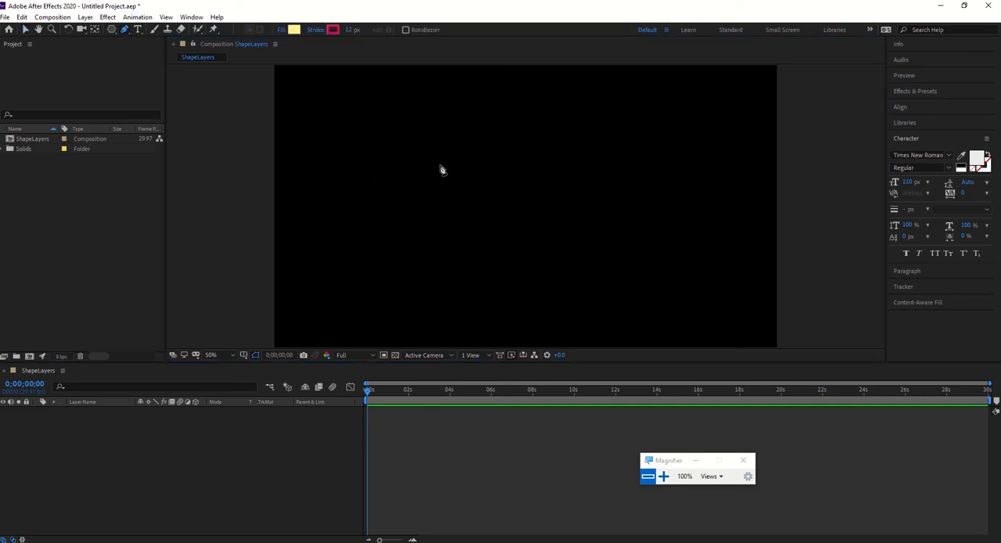
{"action": "left_click", "coordinate": [440, 165]}
{"action": "left_click", "coordinate": [622, 106]}
{"action": "left_click", "coordinate": [678, 176]}
{"action": "left_click_drag", "start_coordinate": [658, 284], "coordinate": [630, 278]}
{"action": "left_click", "coordinate": [571, 249]}
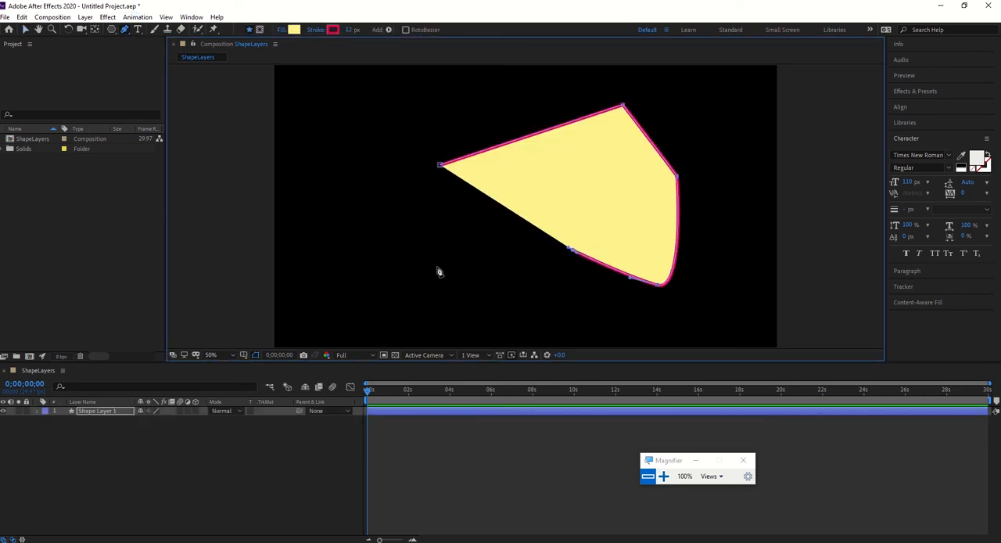
{"action": "left_click", "coordinate": [436, 267]}
{"action": "left_click_drag", "start_coordinate": [413, 313], "coordinate": [397, 311]}
{"action": "left_click", "coordinate": [356, 238]}
{"action": "left_click_drag", "start_coordinate": [389, 206], "coordinate": [409, 163]}
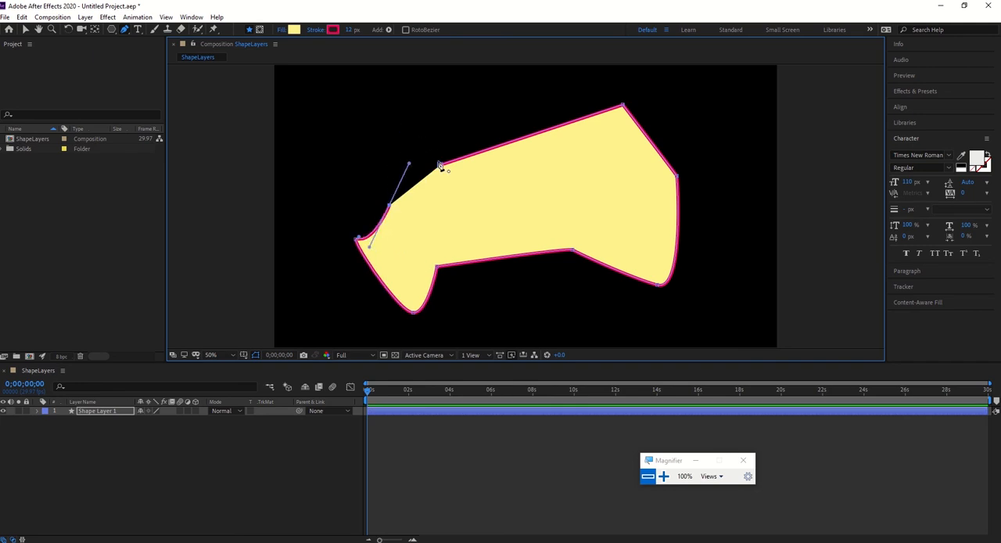
{"action": "left_click", "coordinate": [440, 165]}
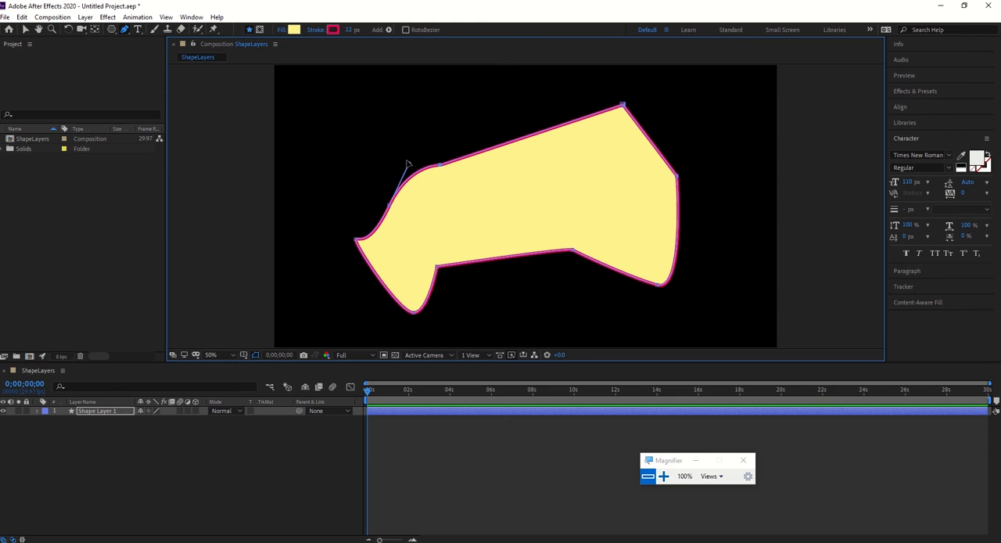
Reshape the closed shape's left side by adjusting its curve handles and moving its left and upper-left vertices.
{"action": "left_click_drag", "start_coordinate": [407, 164], "coordinate": [388, 154]}
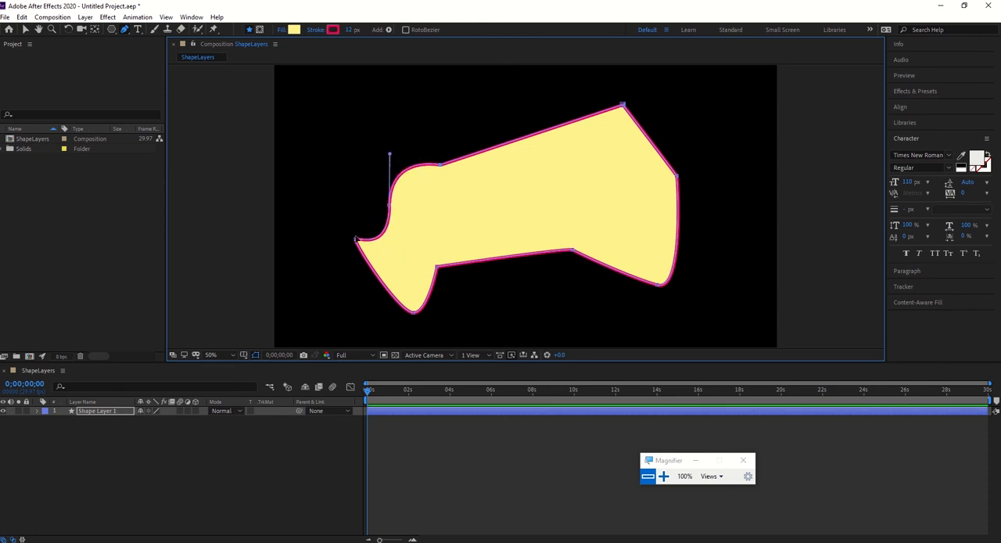
{"action": "left_click_drag", "start_coordinate": [356, 238], "coordinate": [377, 167]}
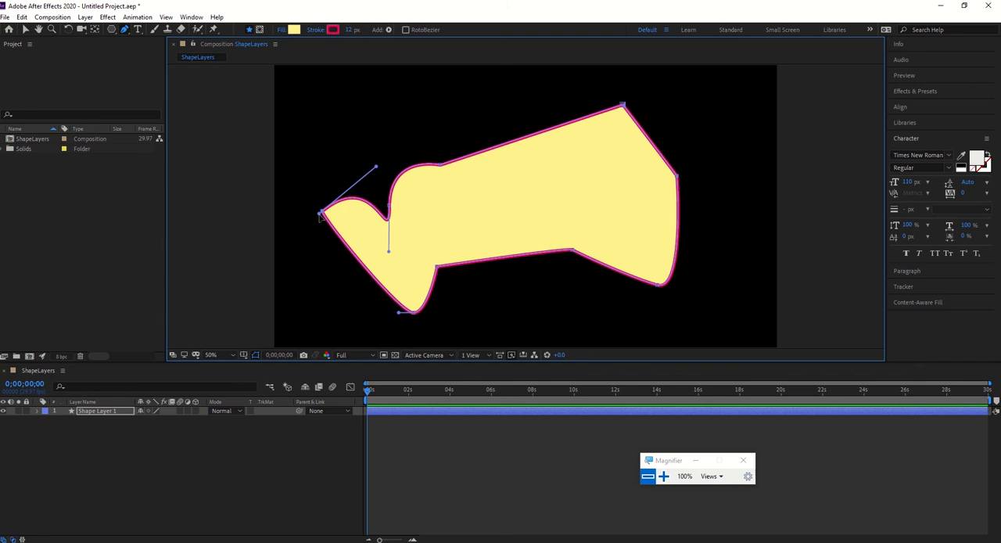
{"action": "left_click_drag", "start_coordinate": [322, 212], "coordinate": [305, 250]}
{"action": "left_click_drag", "start_coordinate": [391, 209], "coordinate": [438, 216]}
{"action": "left_click_drag", "start_coordinate": [440, 166], "coordinate": [510, 122]}
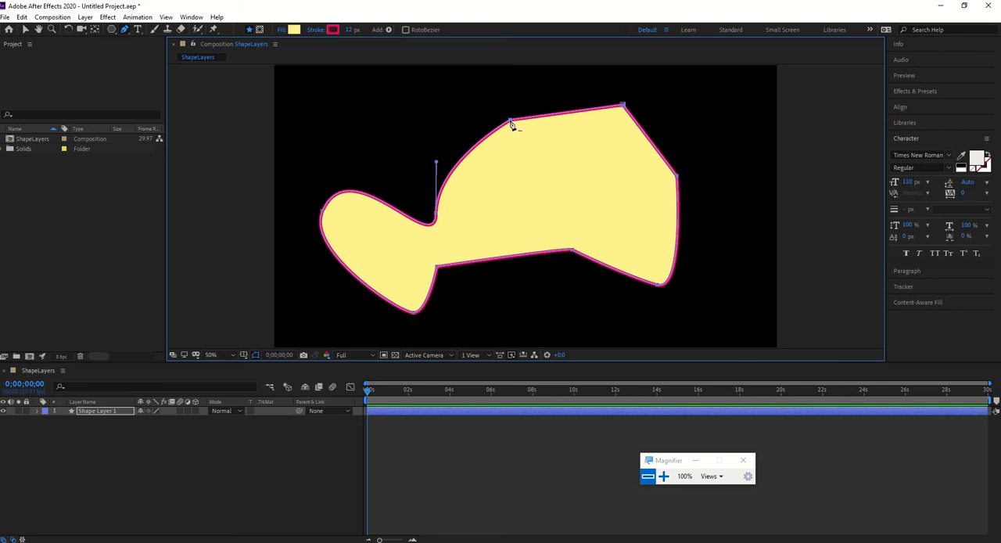
Delete the irregular shape's layer from the composition.
{"action": "left_click", "coordinate": [512, 122]}
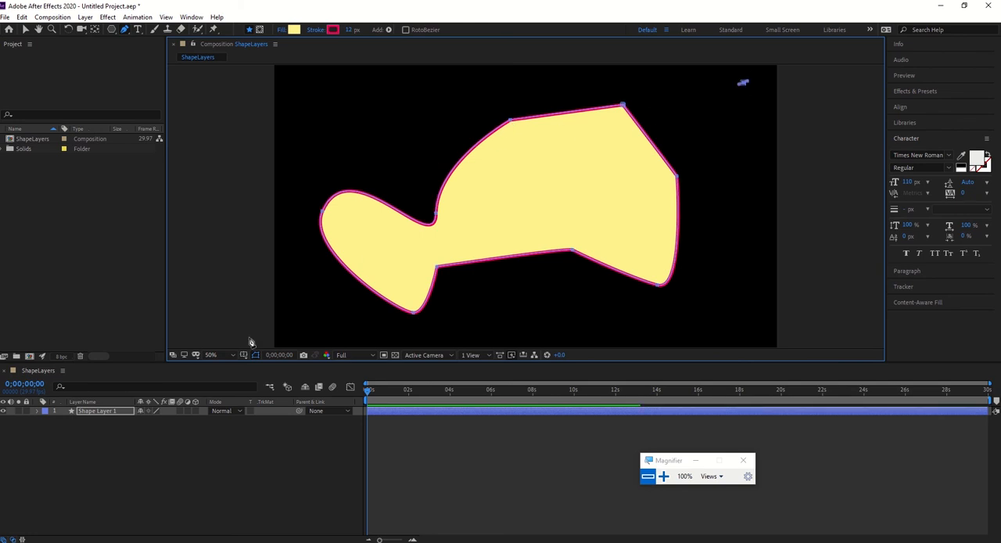
{"action": "left_click", "coordinate": [94, 410]}
{"action": "key", "text": "Delete"}
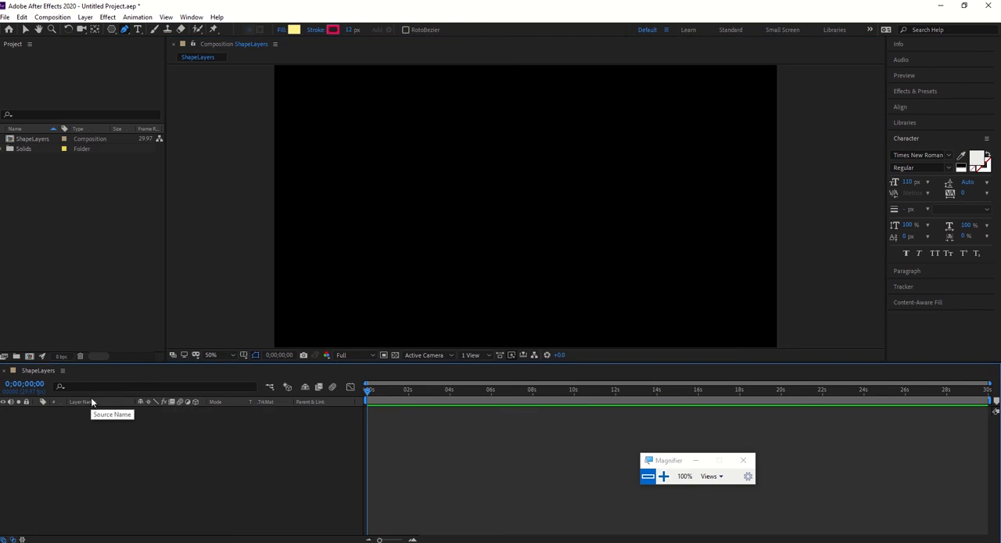
Draw an open five-point zigzag path with the Pen tool, forming two tall peaks with a valley between them.
{"action": "left_click", "coordinate": [300, 279]}
{"action": "left_click", "coordinate": [438, 107]}
{"action": "left_click", "coordinate": [555, 279]}
{"action": "left_click", "coordinate": [654, 99]}
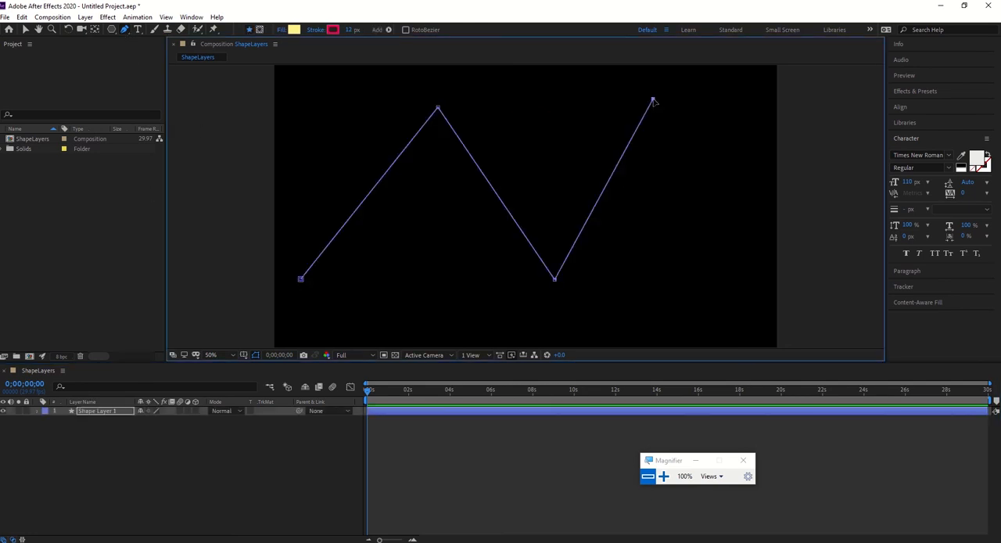
{"action": "left_click", "coordinate": [745, 281]}
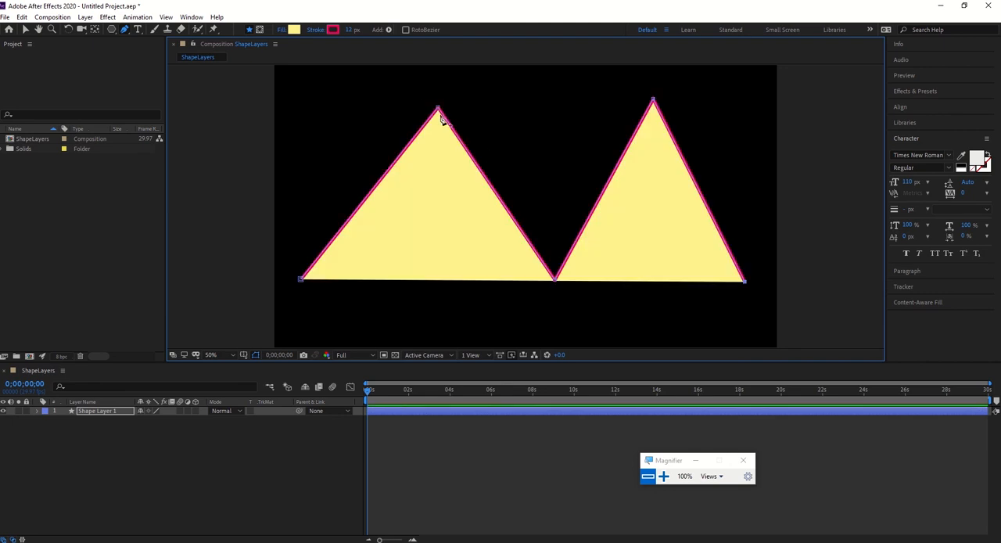
{"action": "mouse_move", "coordinate": [438, 108]}
{"action": "left_mouse_down"}
{"action": "mouse_move", "coordinate": [455, 108]}
{"action": "mouse_move", "coordinate": [438, 108]}
{"action": "left_mouse_up"}
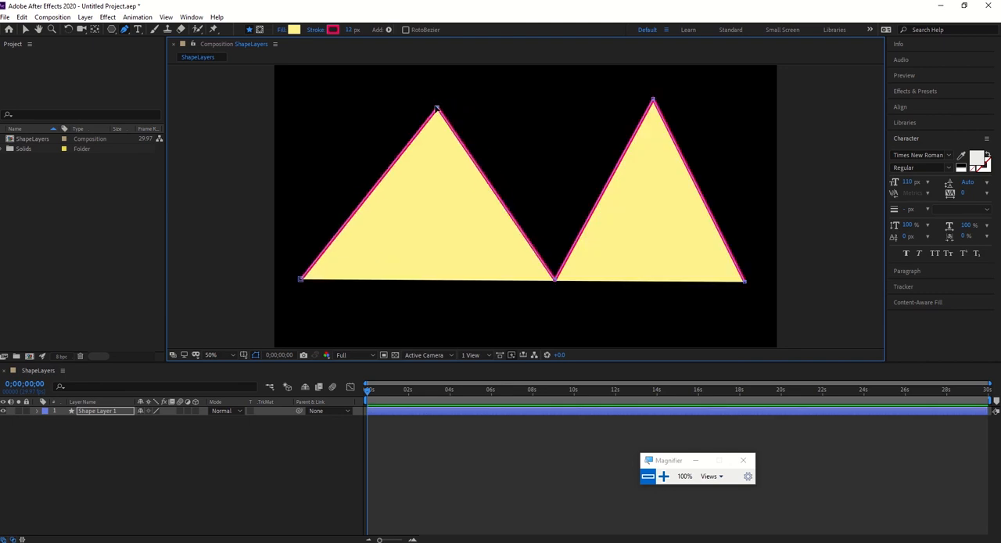
Smooth both peaks and the middle valley of the zigzag into curves with the Convert Vertex Tool.
{"action": "left_click", "coordinate": [128, 33]}
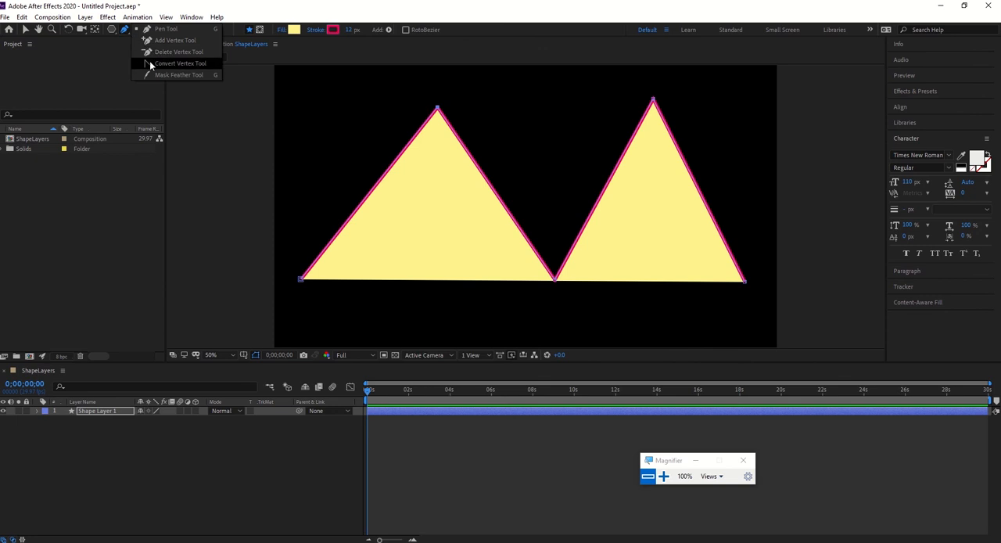
{"action": "left_click", "coordinate": [155, 63]}
{"action": "left_click_drag", "start_coordinate": [440, 108], "coordinate": [497, 108]}
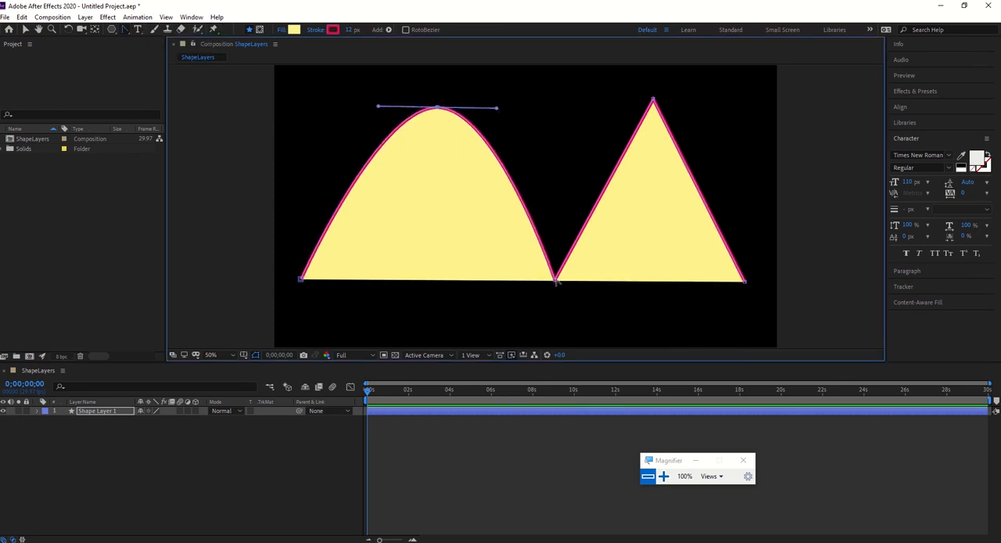
{"action": "left_click_drag", "start_coordinate": [555, 279], "coordinate": [593, 281]}
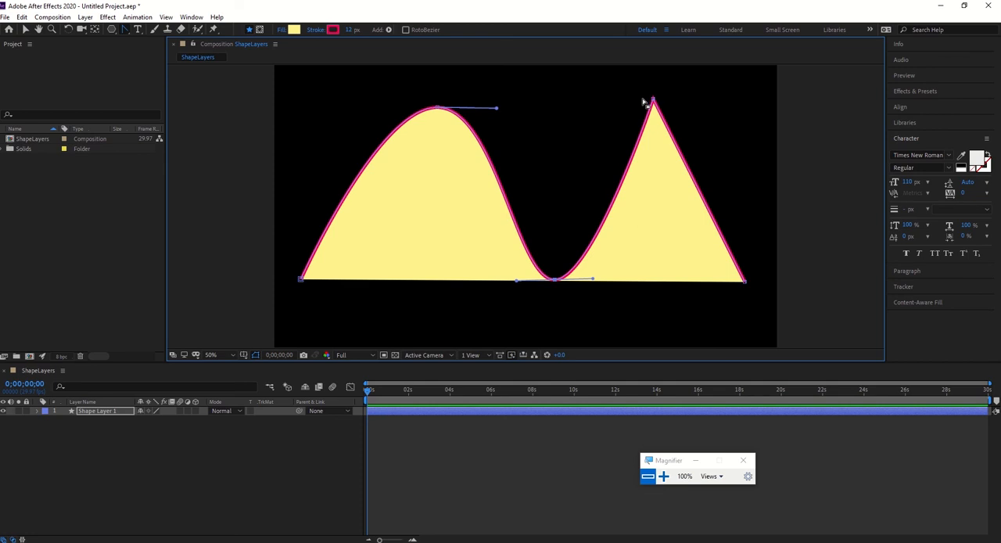
{"action": "left_click_drag", "start_coordinate": [654, 100], "coordinate": [691, 99]}
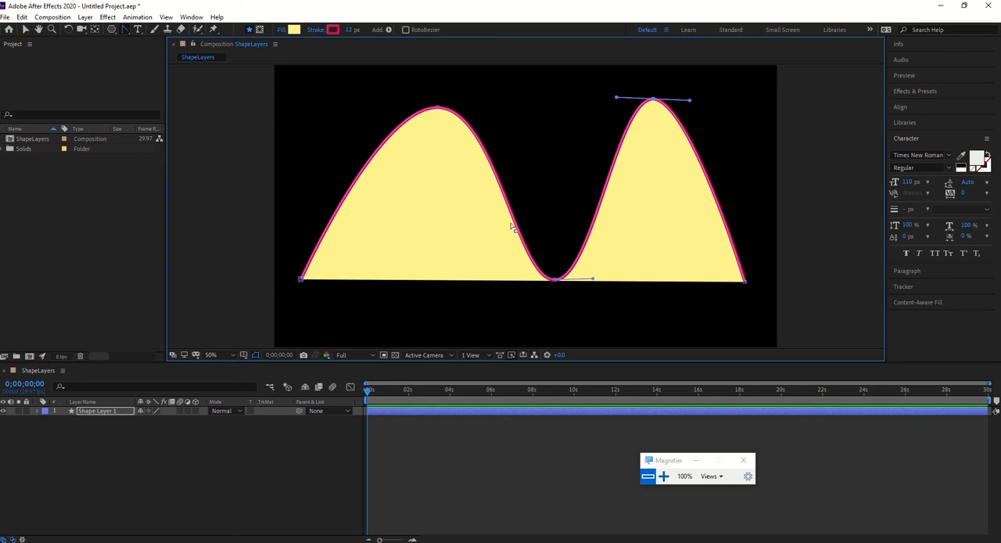
Examine the contents of Shape Layer 1 down to Path 1 inside Shape 1, and collapse the layer again.
{"action": "left_click", "coordinate": [36, 412]}
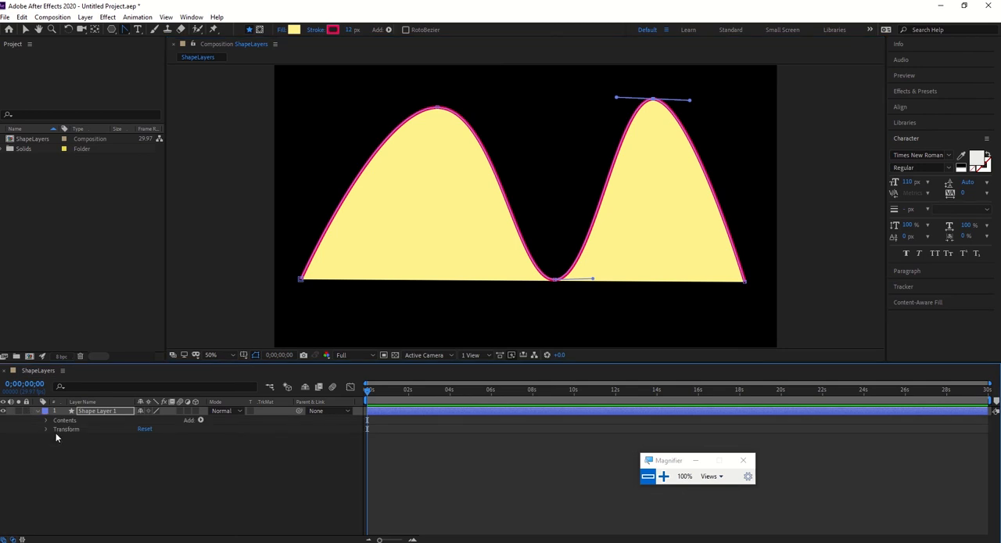
{"action": "left_click", "coordinate": [47, 421]}
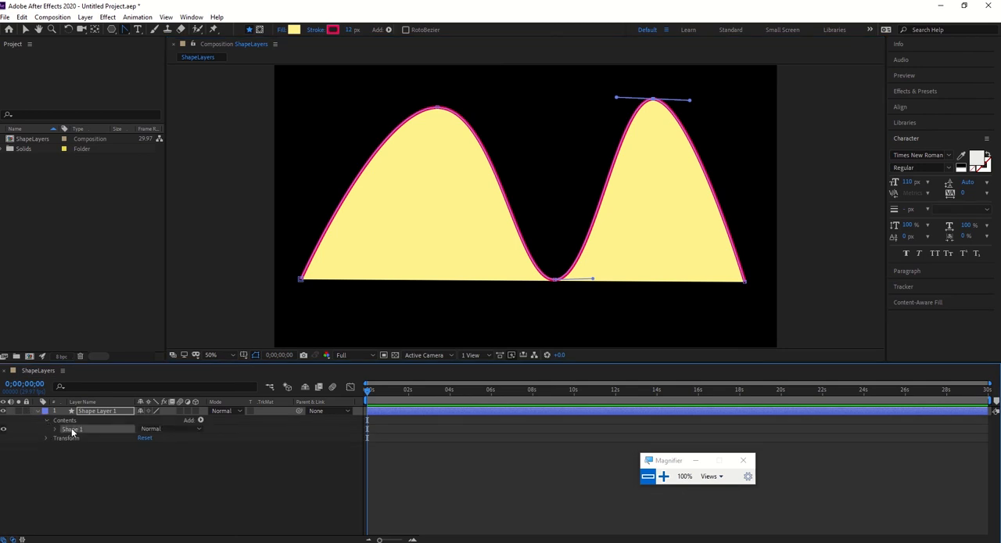
{"action": "left_click", "coordinate": [68, 430]}
{"action": "left_click", "coordinate": [57, 429]}
{"action": "left_click", "coordinate": [76, 440]}
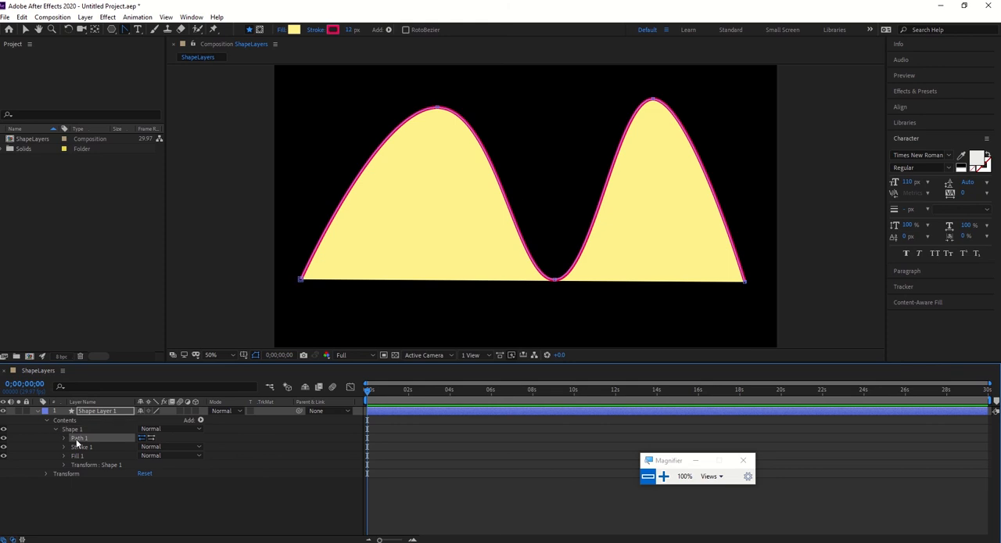
{"action": "left_click", "coordinate": [38, 412]}
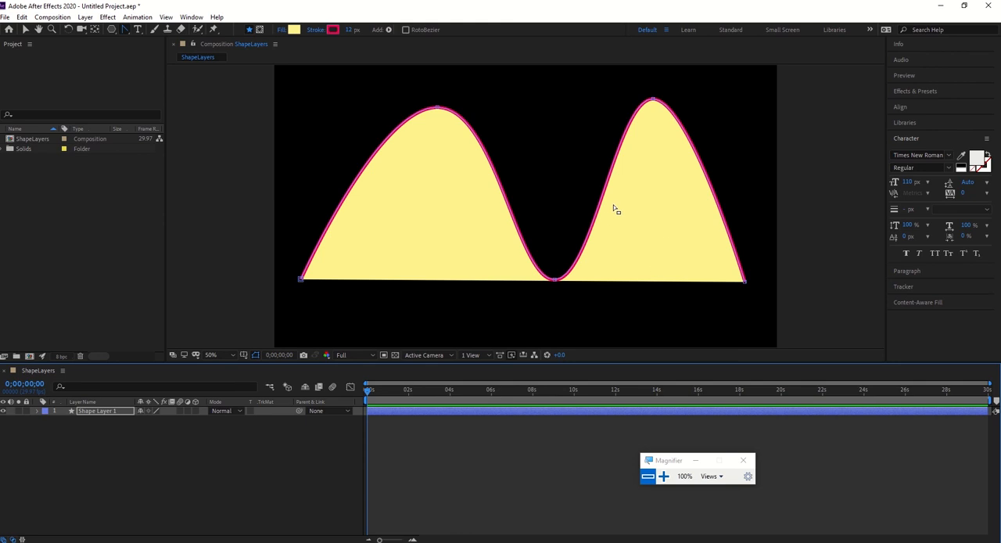